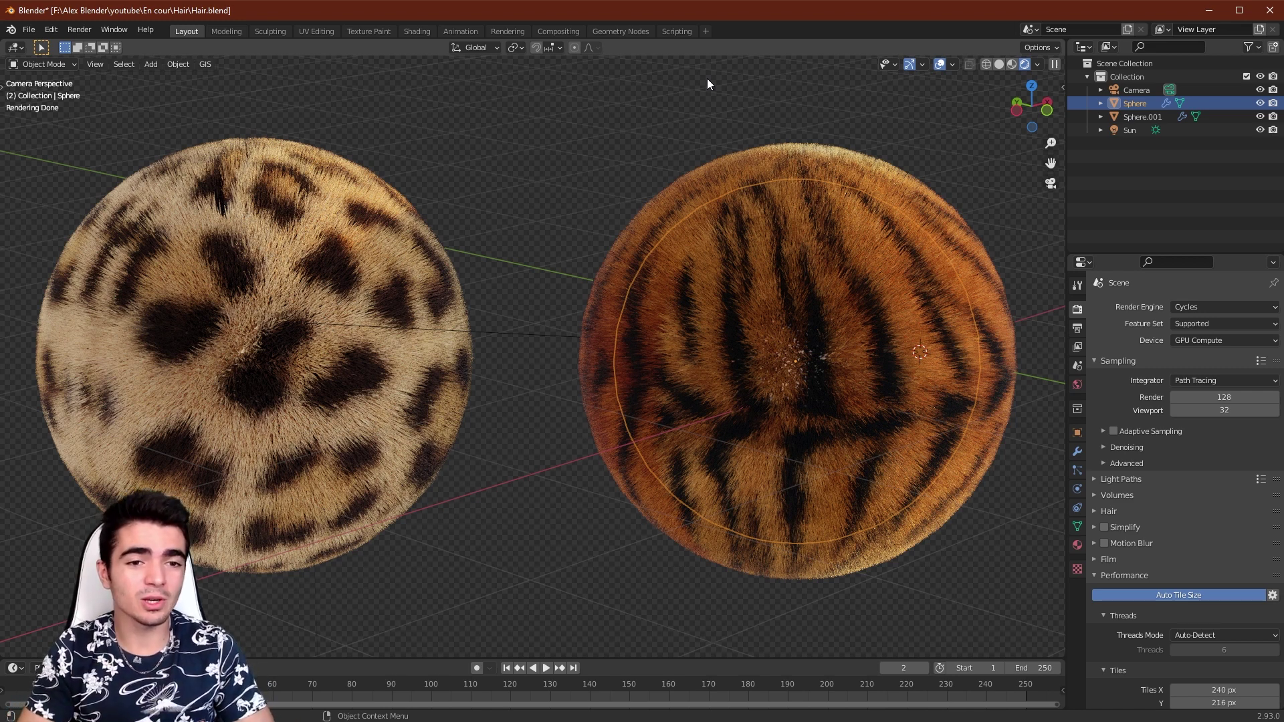
Step: Examine the tiger-striped sphere and the particle hair settings in the finished fur scene
left_click(706, 81)
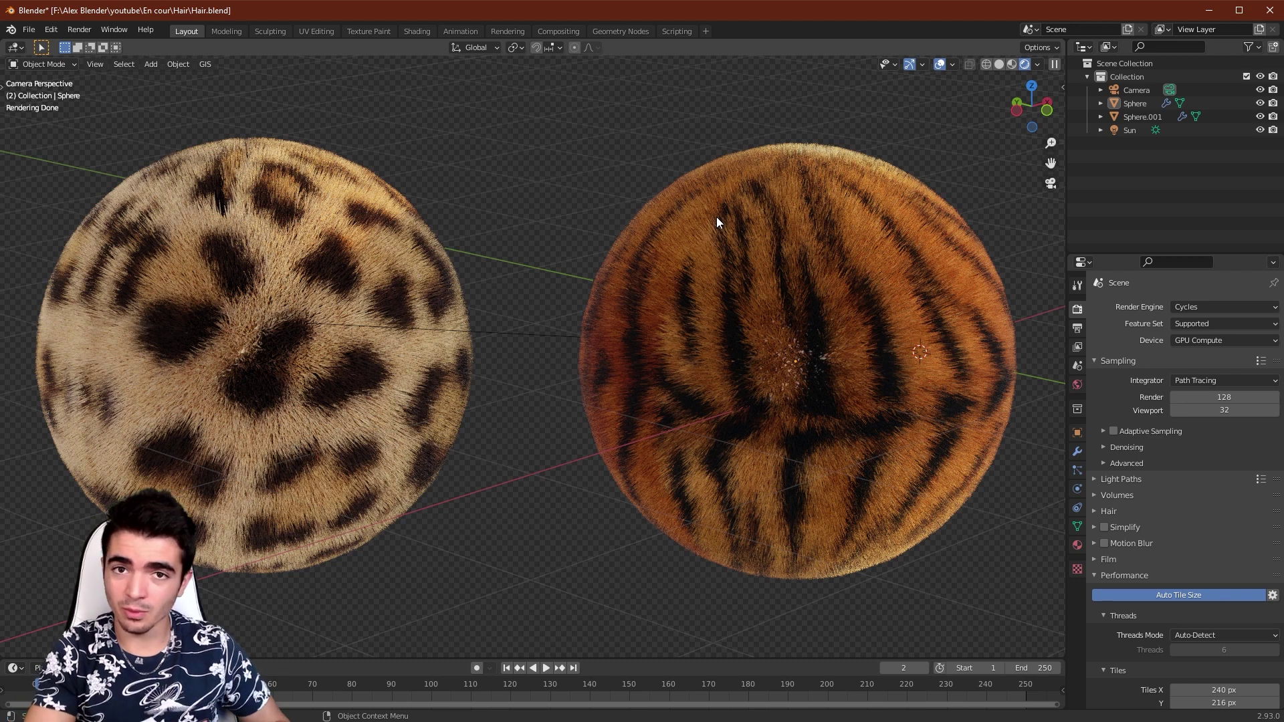
left_click(803, 294)
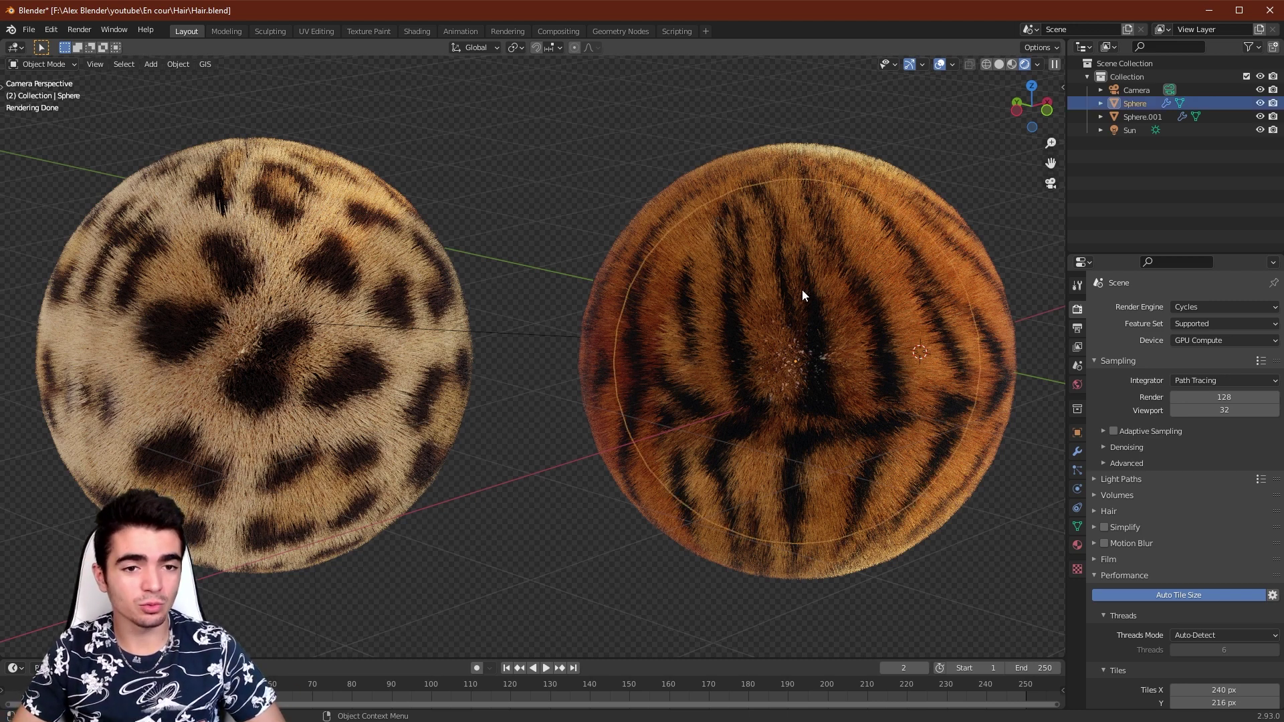
left_click(24, 67)
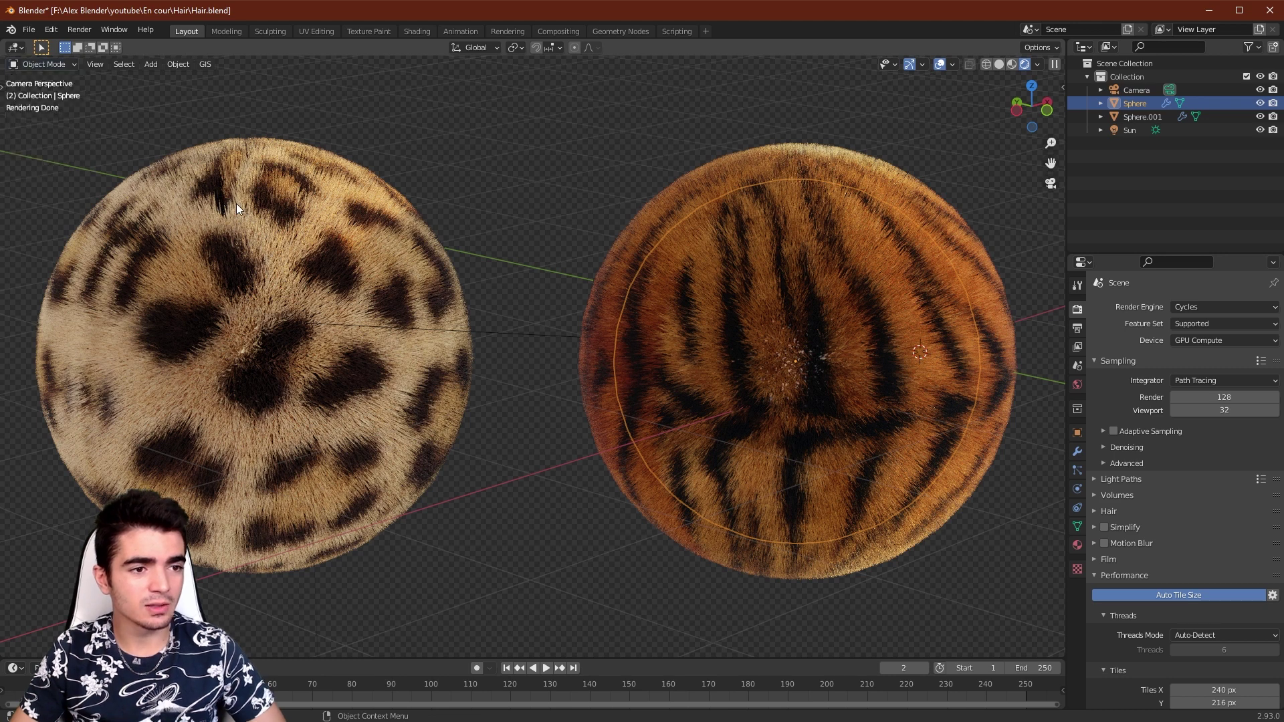
left_click(536, 160)
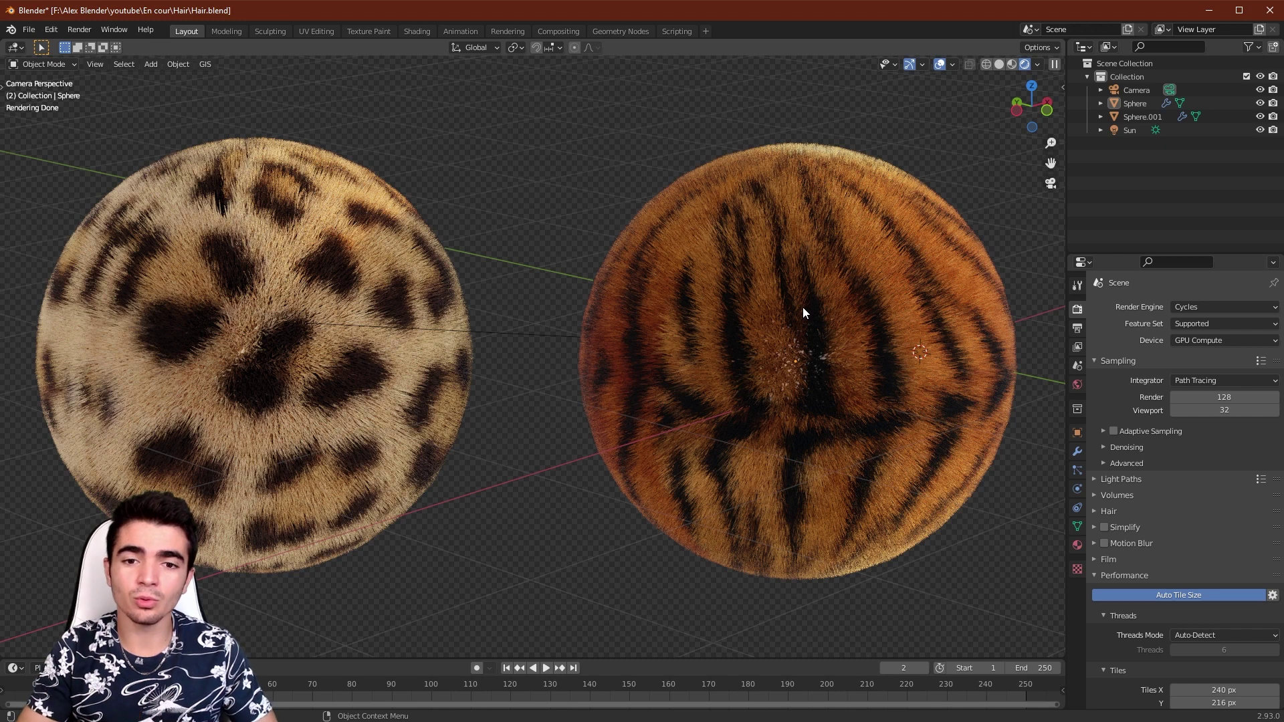
left_click(1078, 470)
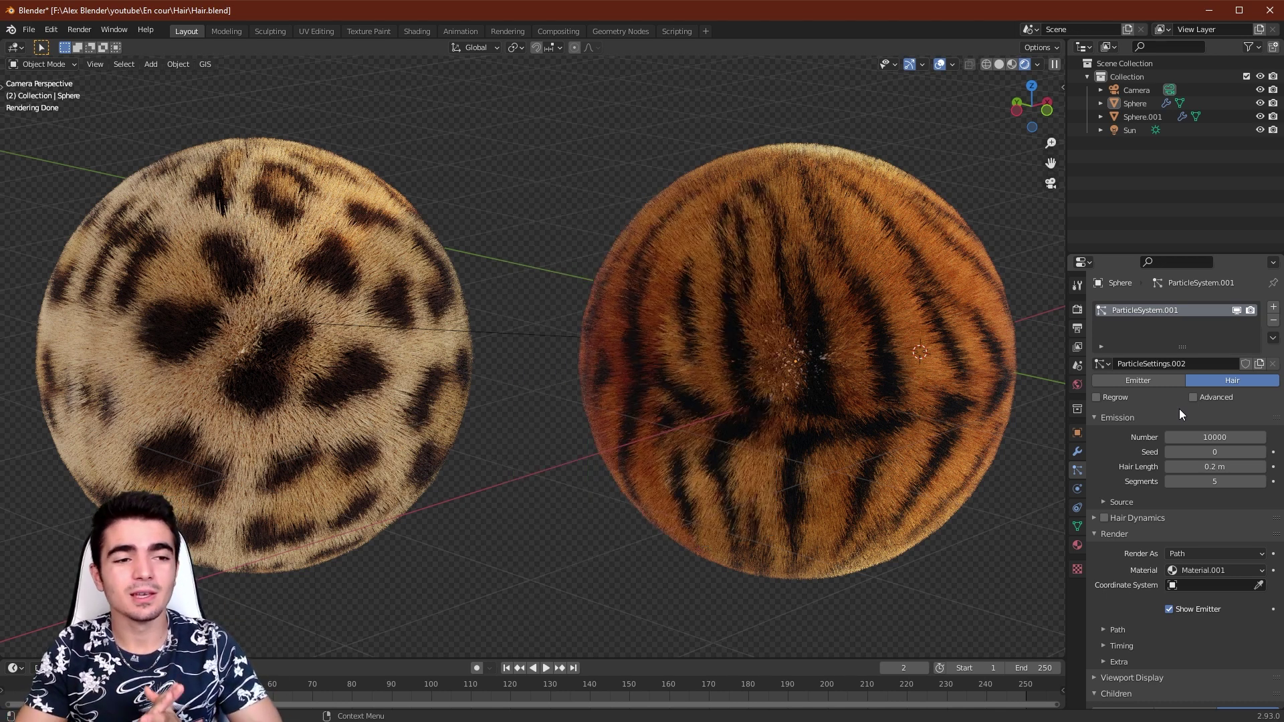
scroll(754, 303, "down", 2)
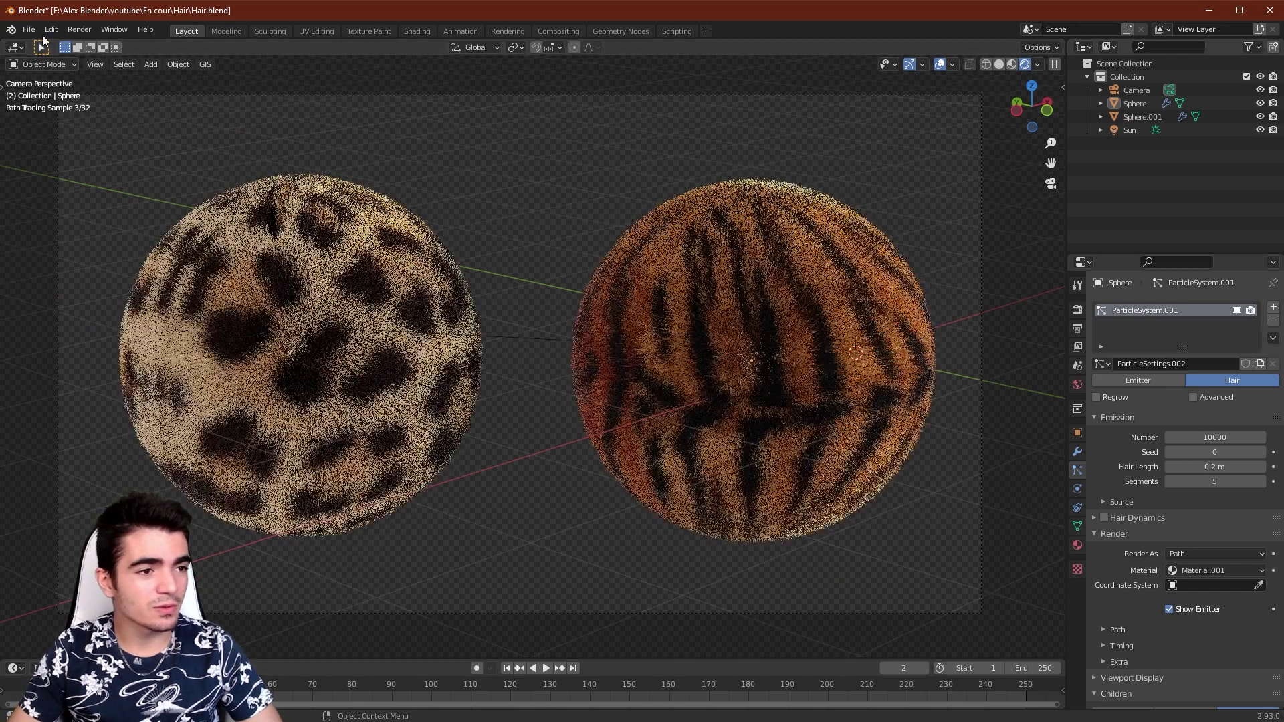
Step: Start a new General file, discarding the unsaved changes to Hair.blend
left_click(29, 31)
mouse_move(67, 44)
left_click(159, 43)
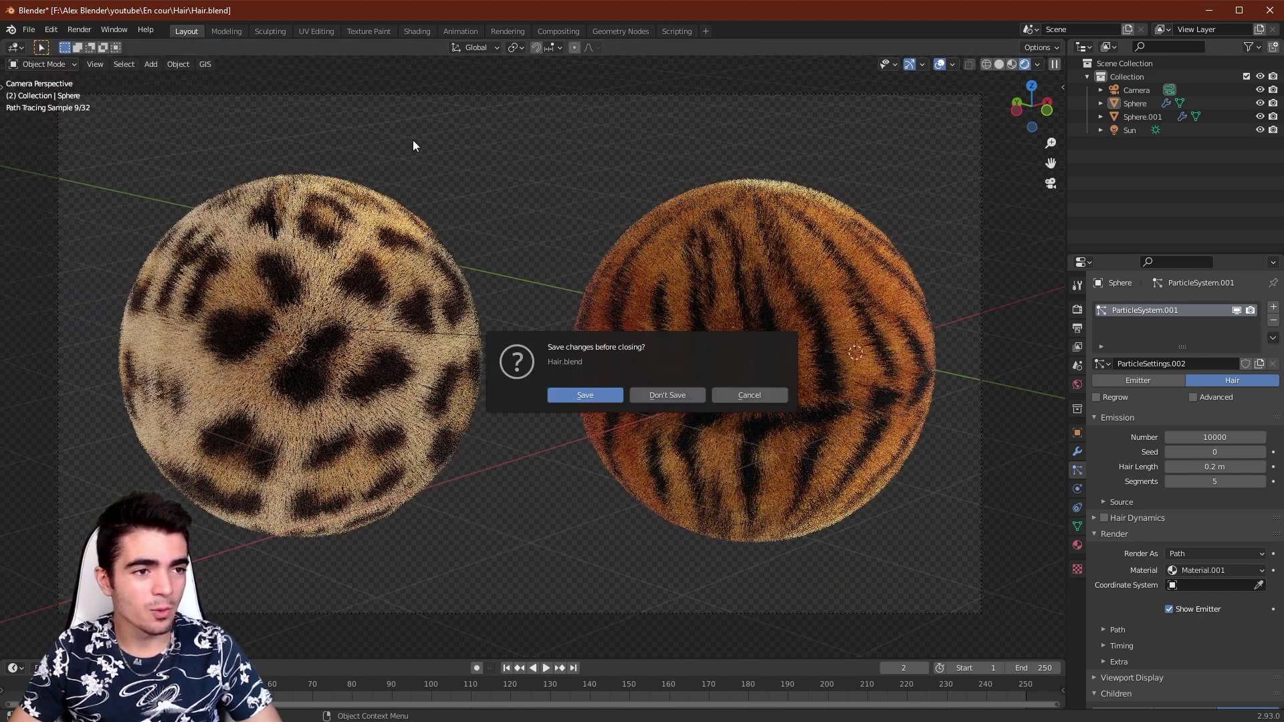
left_click(667, 395)
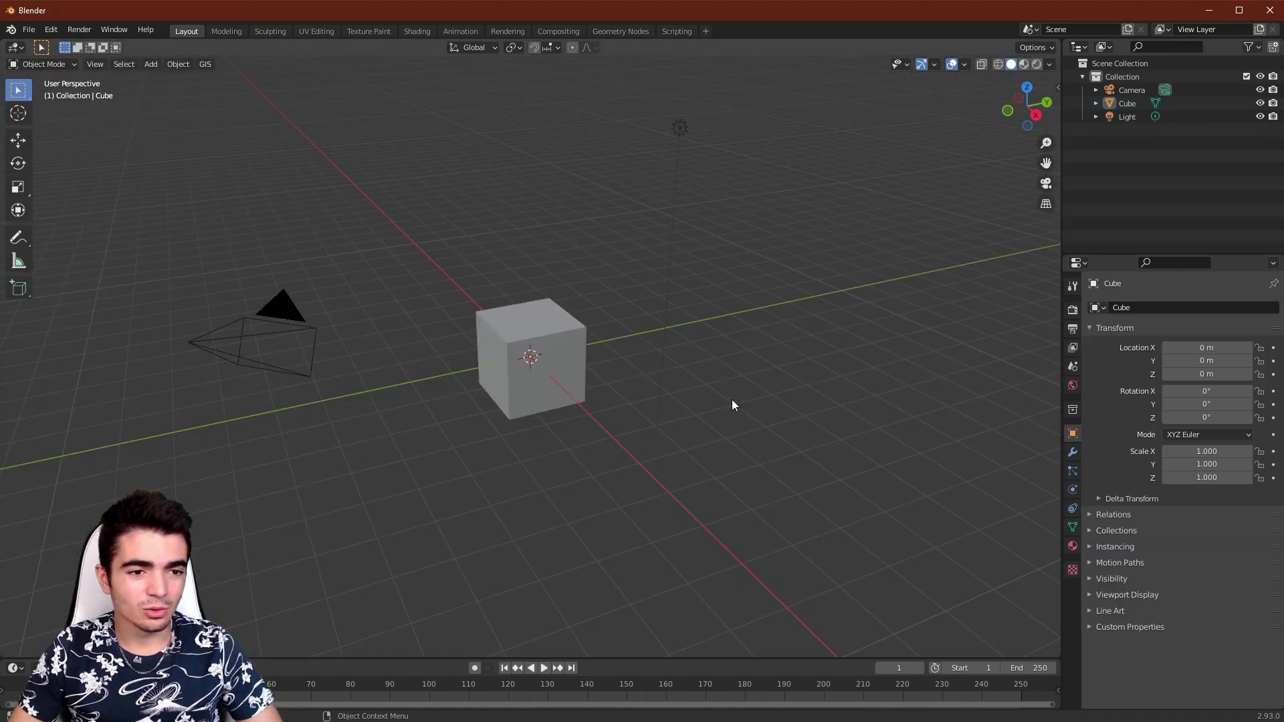
Step: Replace the default camera, cube and light with a UV sphere at the world origin
left_click_drag(123, 86, 862, 457)
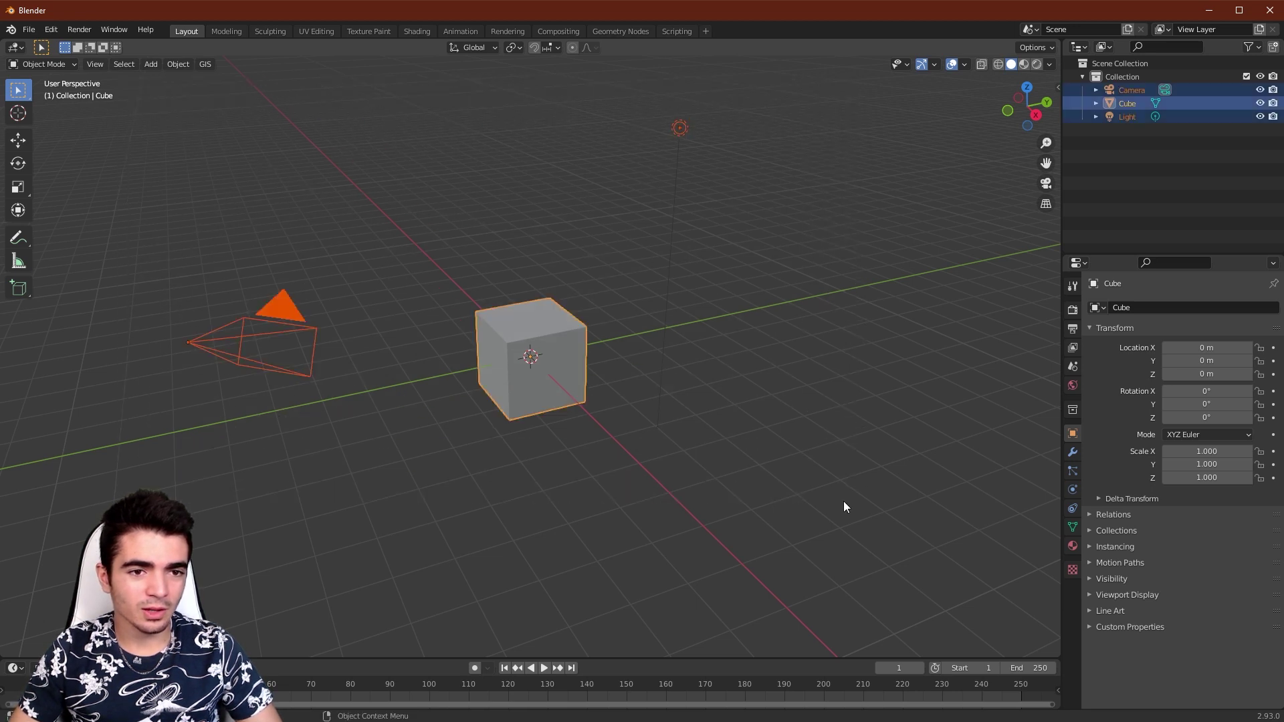
key("Delete")
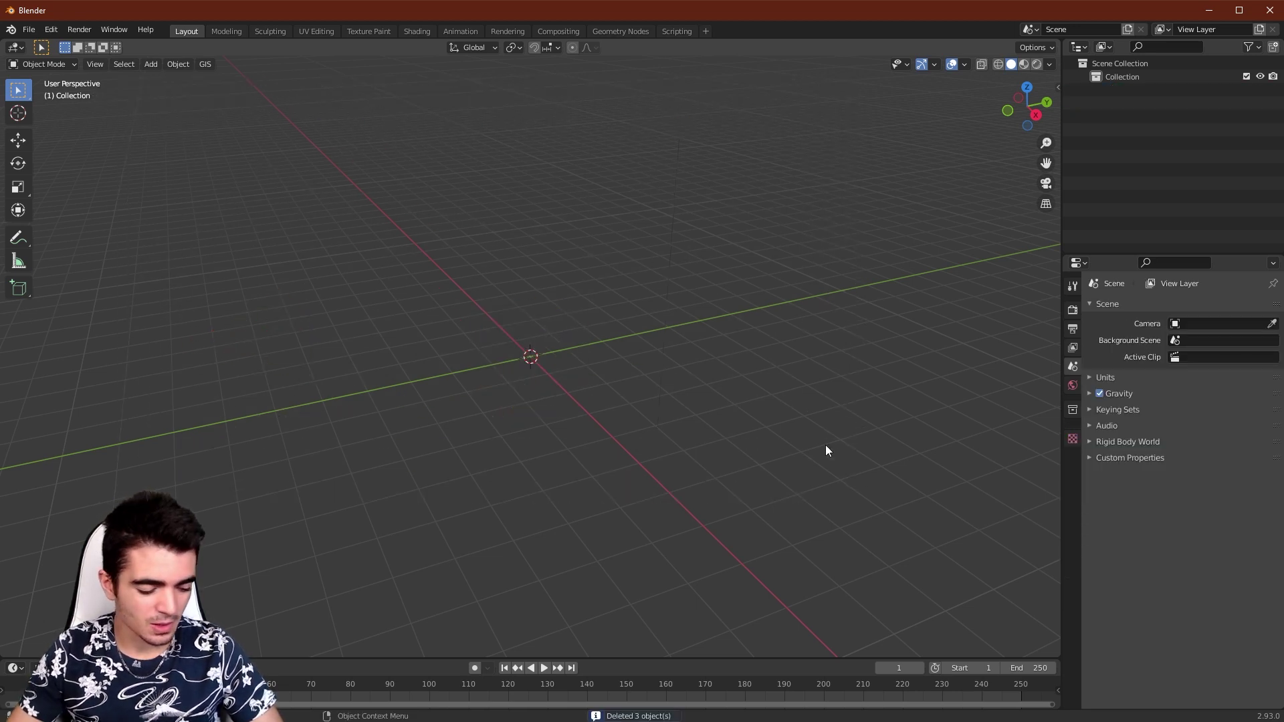
key("shift+a")
mouse_move(809, 426)
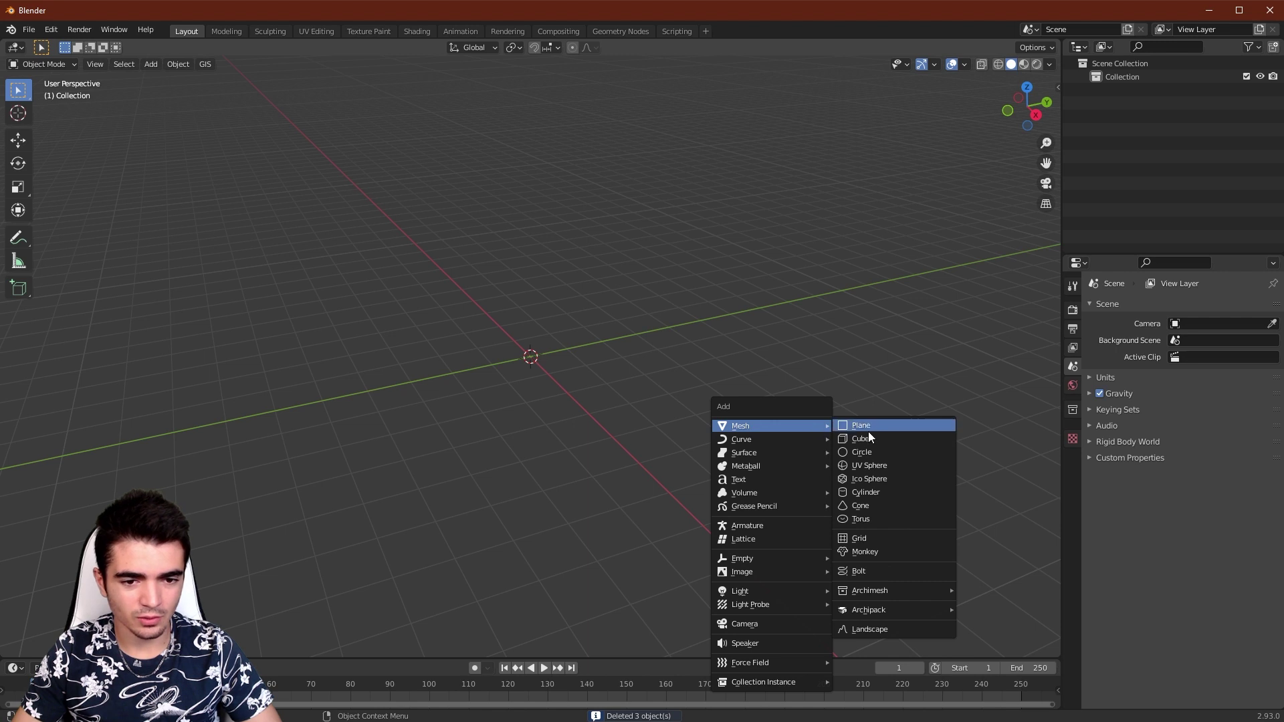
left_click(862, 468)
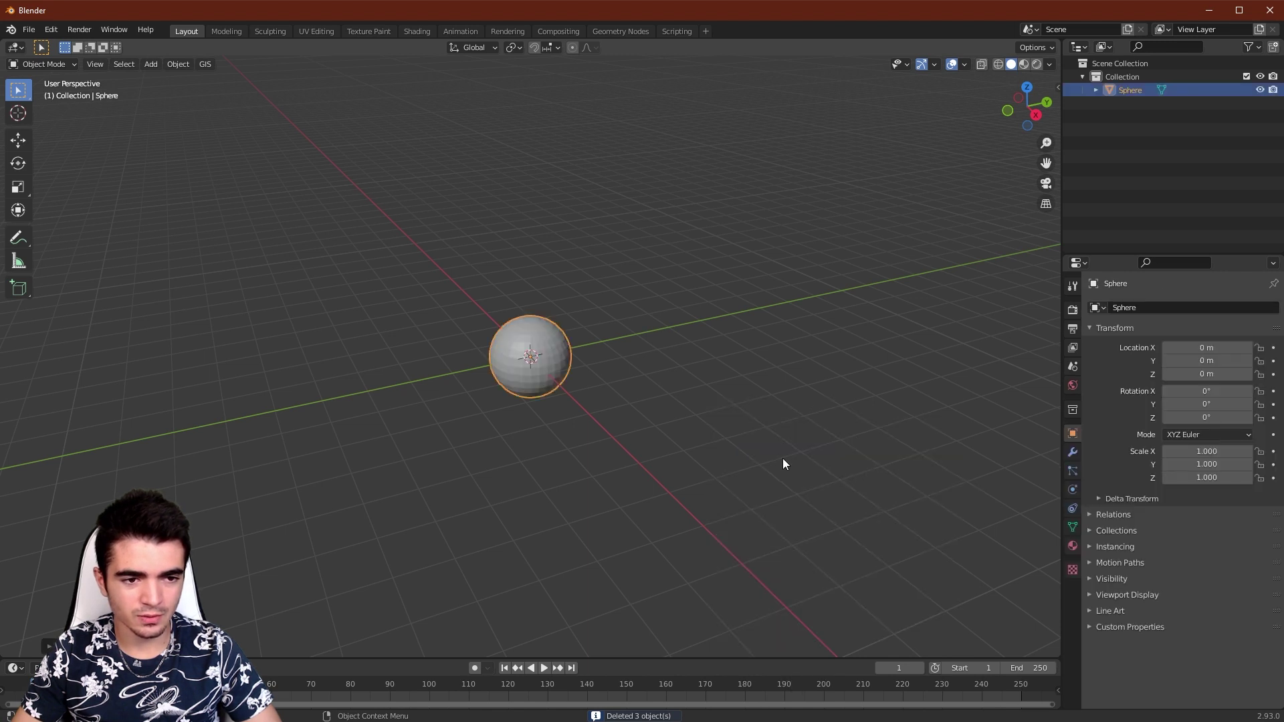
Step: Apply smooth shading to the UV sphere
scroll(640, 441, "up", 5)
scroll(464, 302, "up", 1)
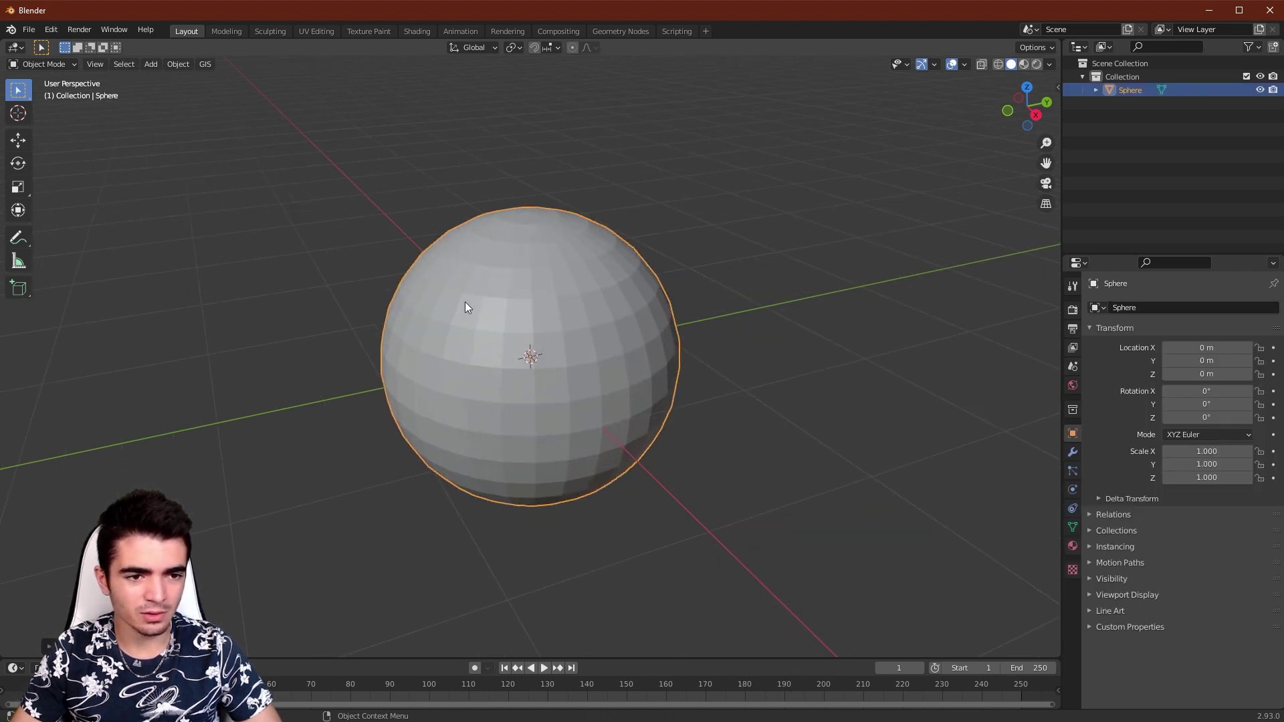
right_click(534, 295)
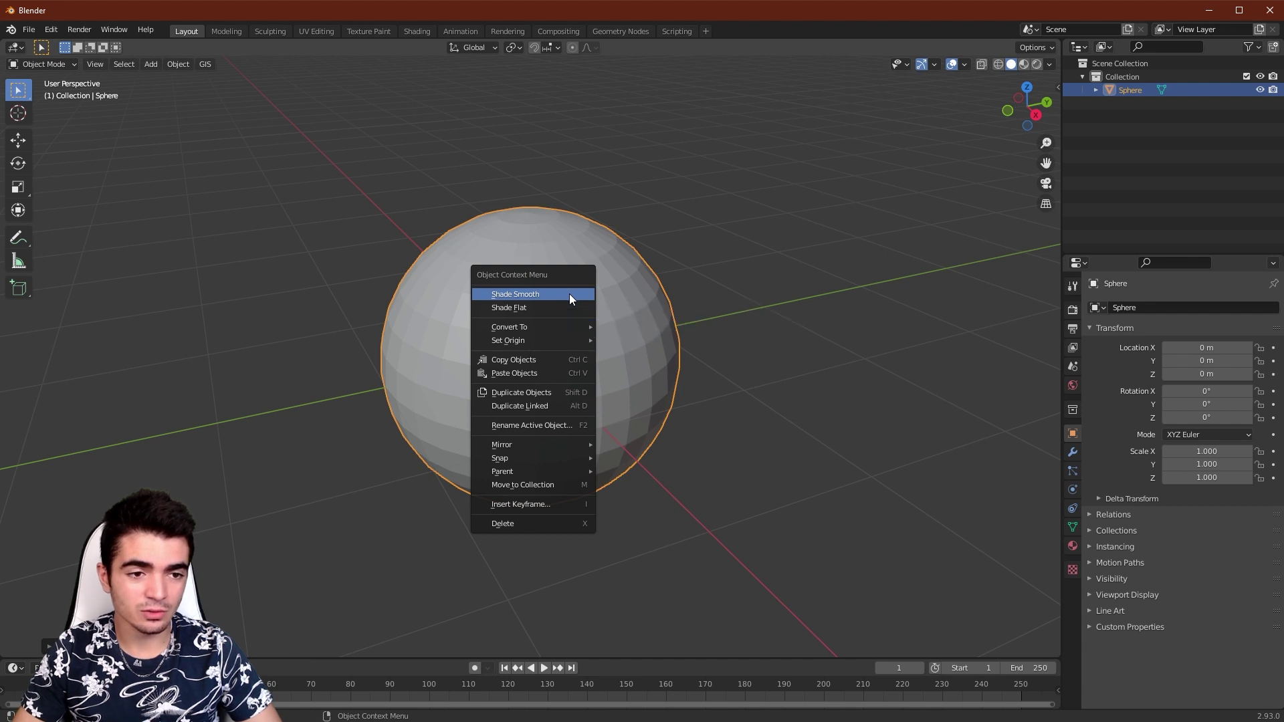
left_click(570, 296)
scroll(566, 314, "up", 4)
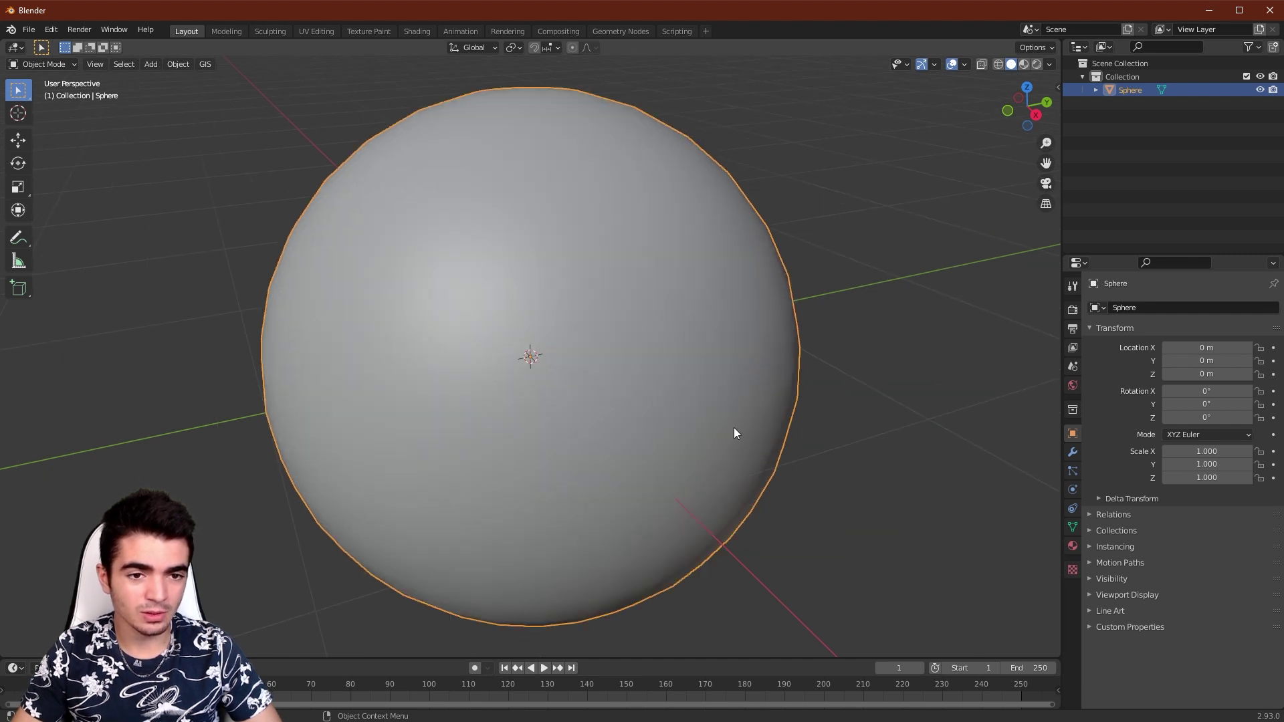
scroll(652, 161, "down", 2)
left_click(1073, 452)
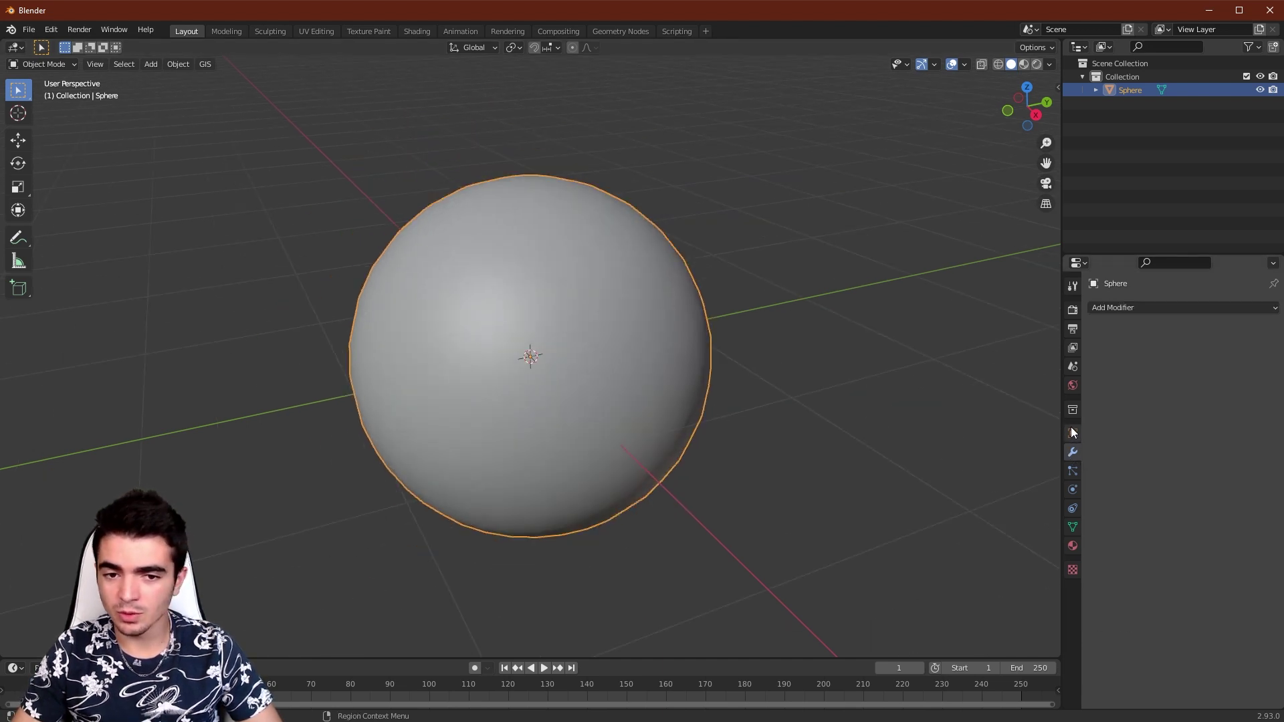
left_click(1072, 433)
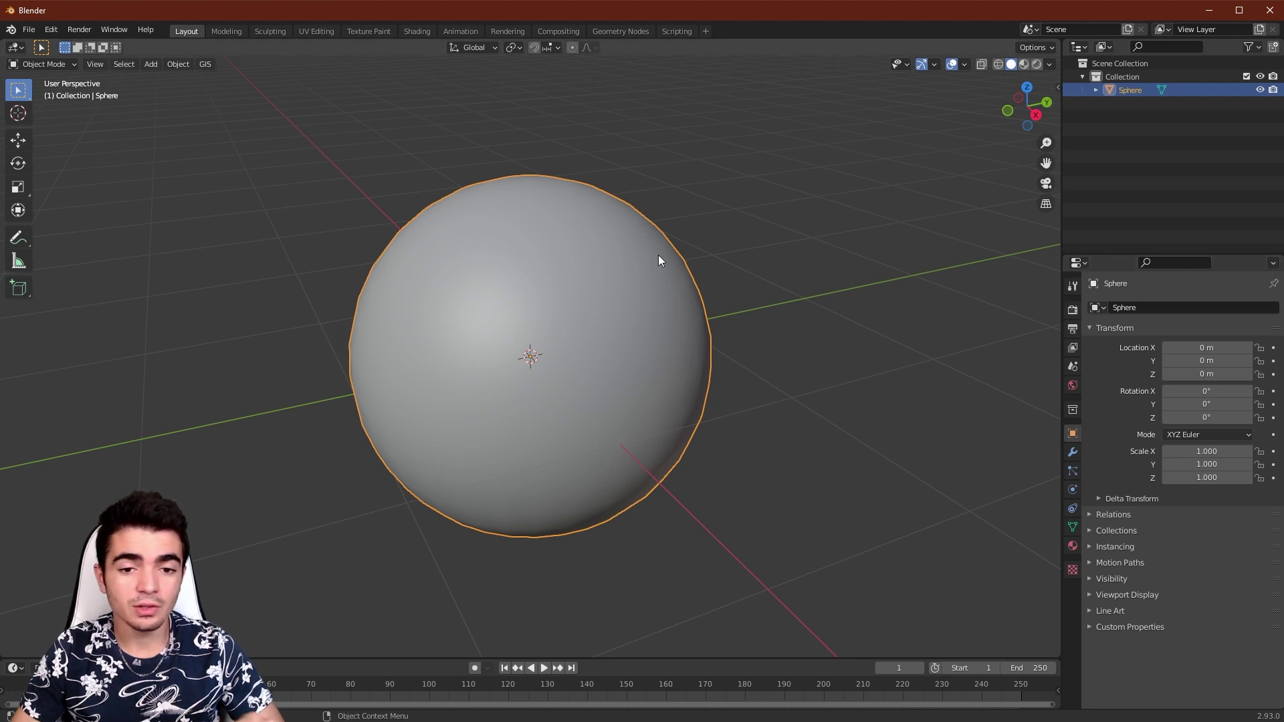
scroll(645, 258, "up", 1)
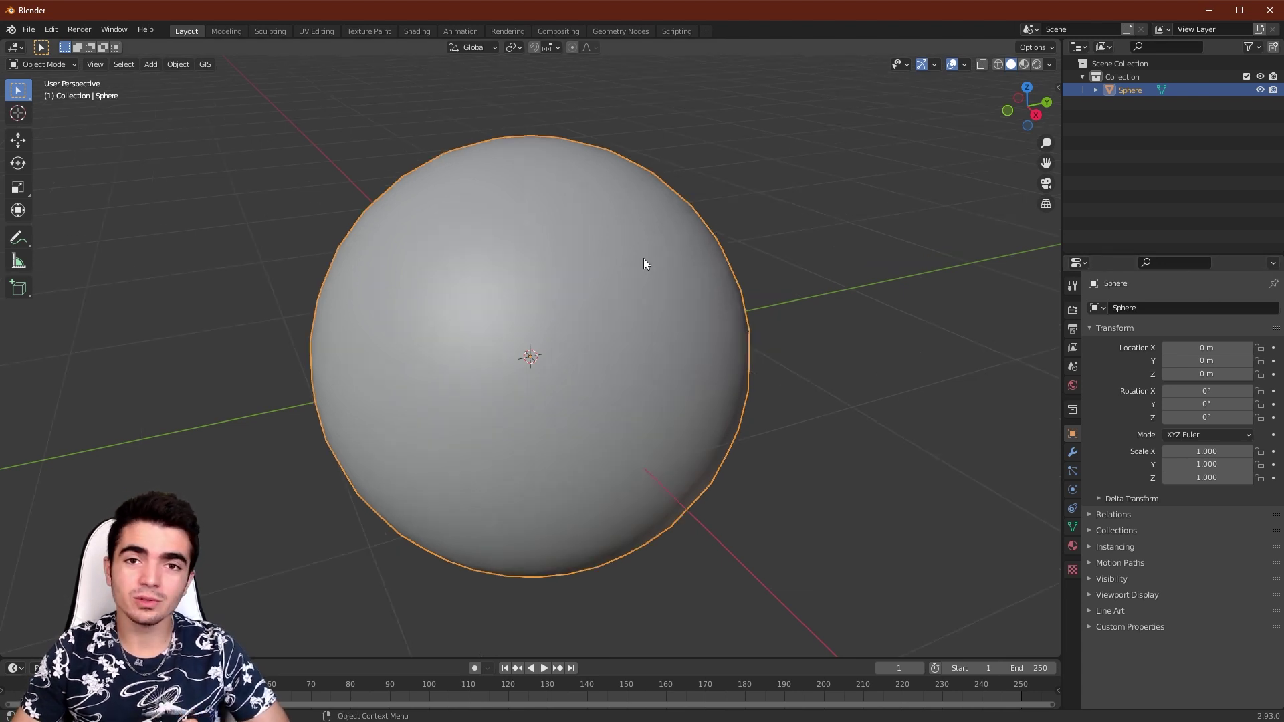
scroll(644, 258, "down", 1)
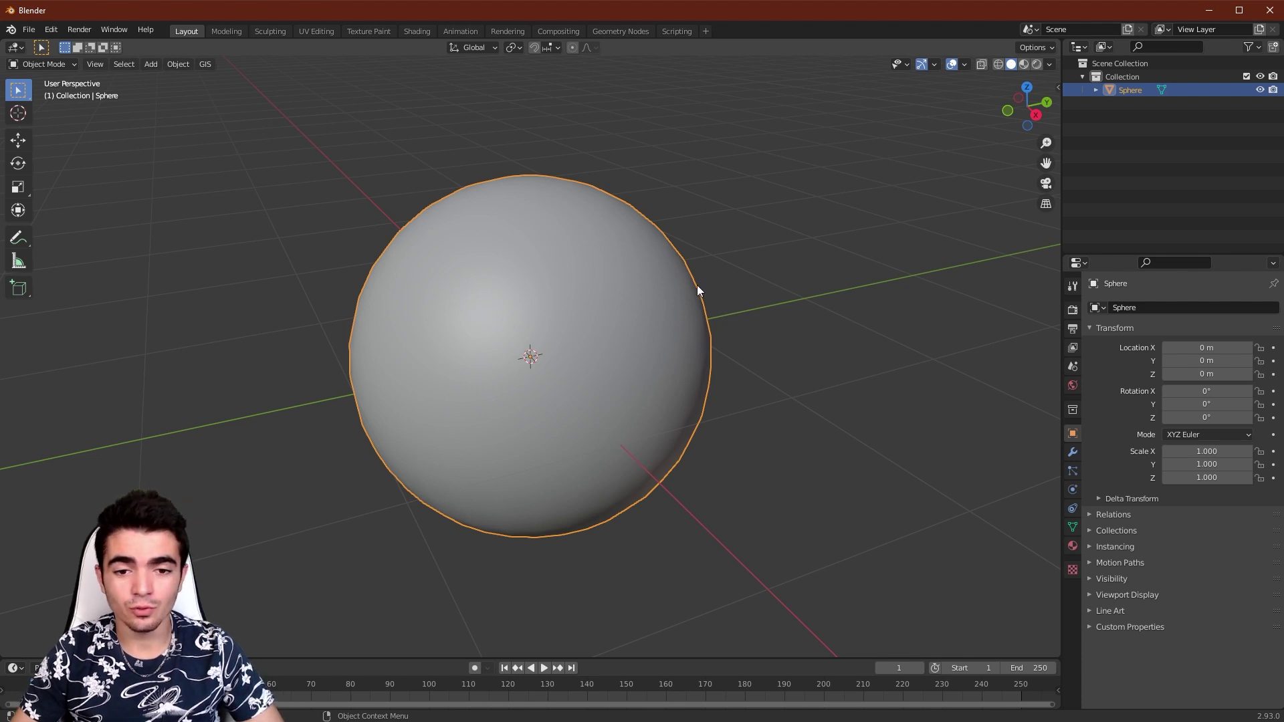
Step: Add a new particle system to the sphere, keeping its default settings name
left_click(1073, 471)
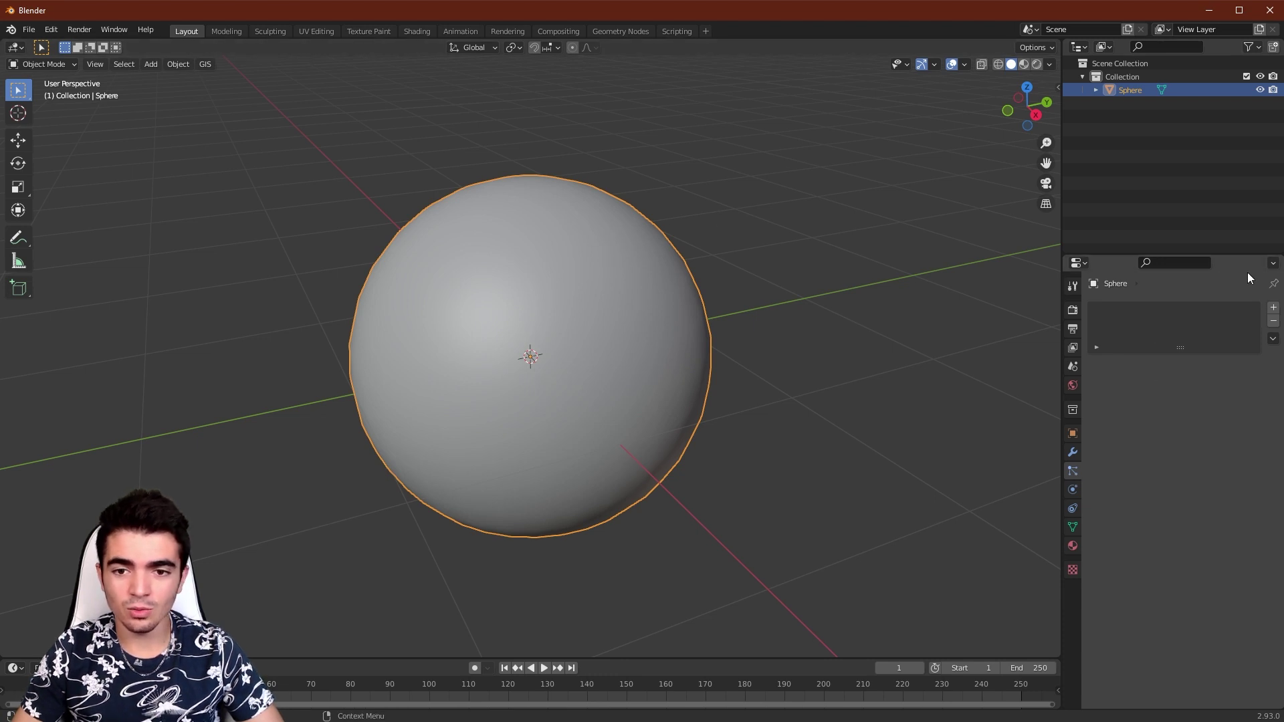
left_click(1273, 307)
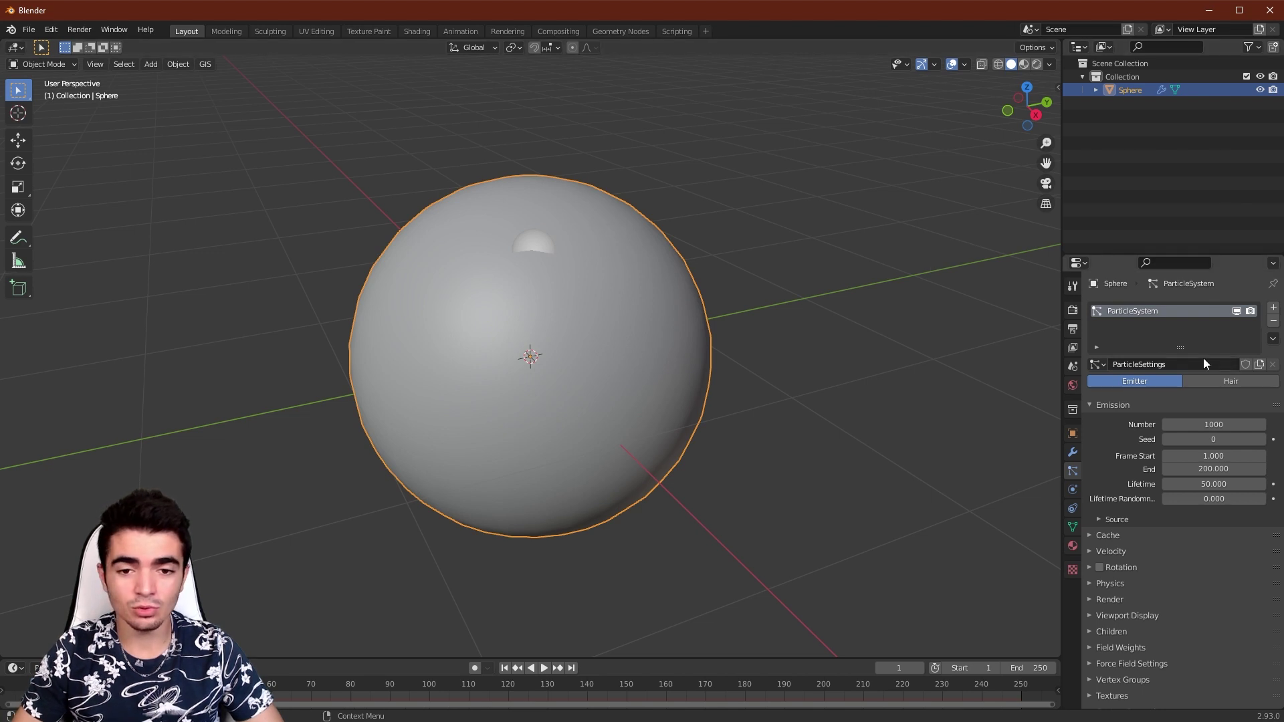
left_click(1170, 364)
left_click_drag(1184, 363, 1045, 364)
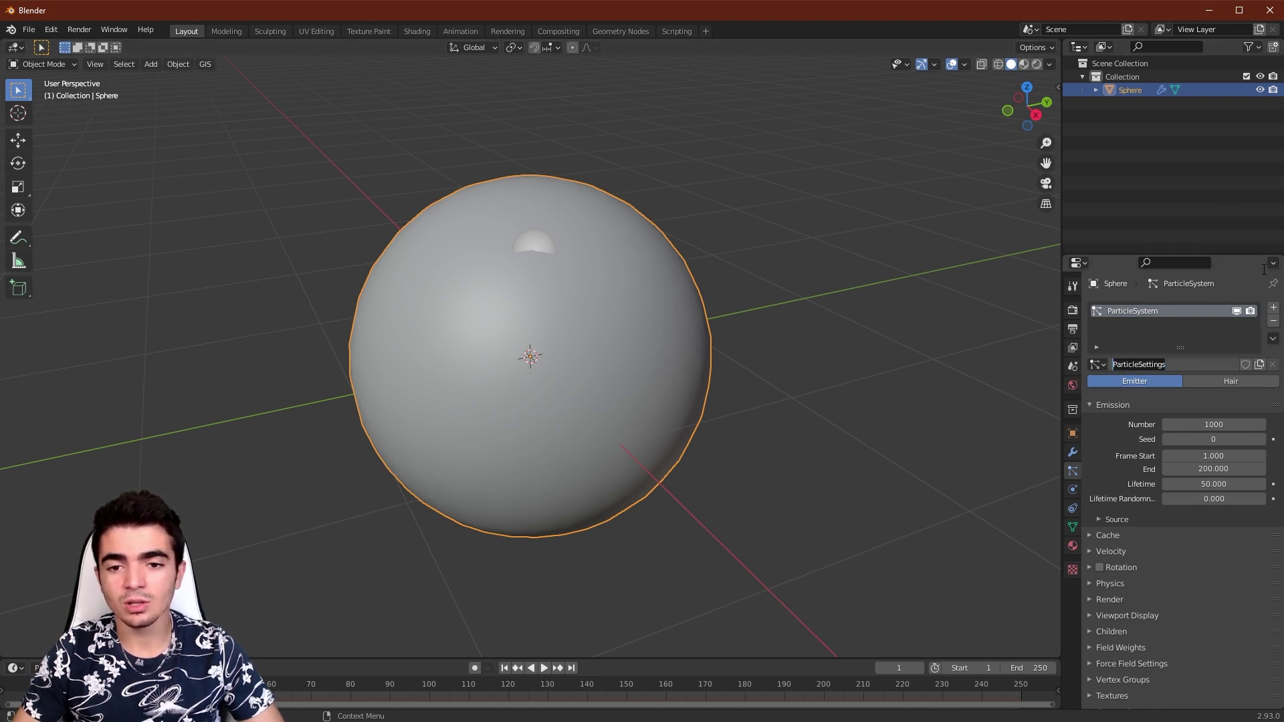
left_click(1198, 343)
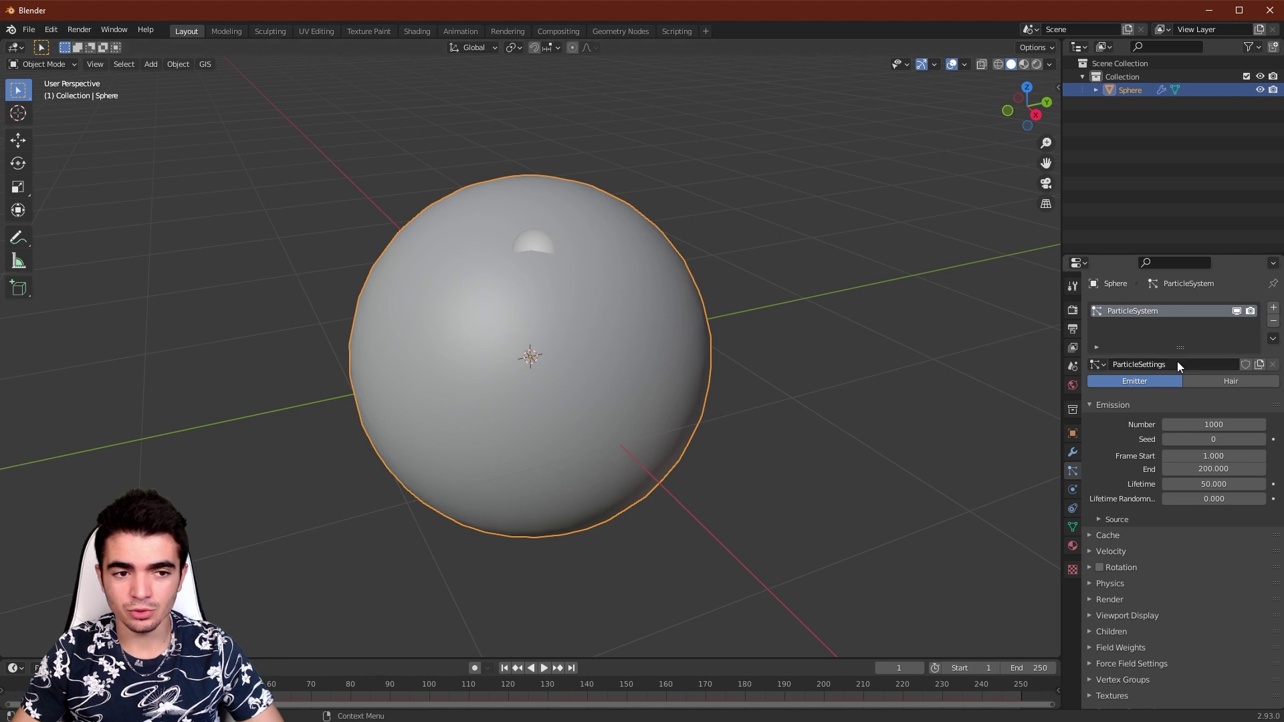
Step: Play the sphere's emitter particle animation, stop it and return to the first frame
scroll(1167, 367, "down", 1)
scroll(974, 341, "up", 1)
scroll(963, 347, "down", 2)
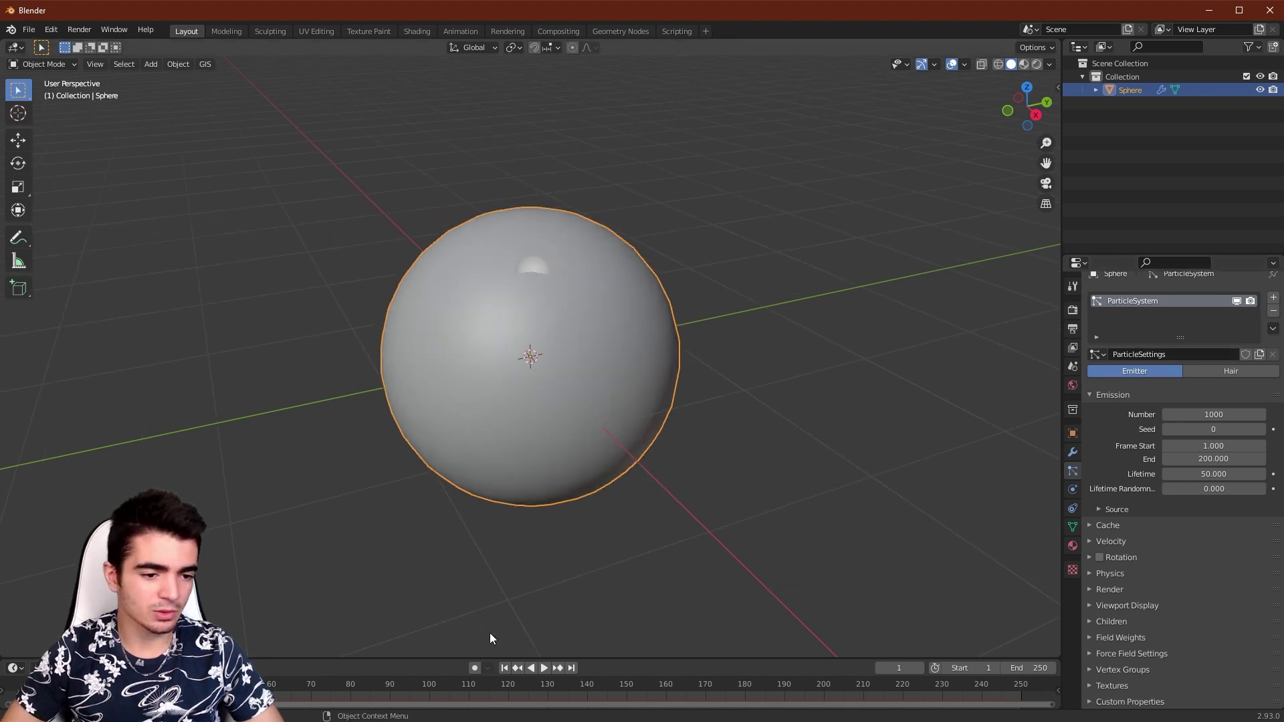
left_click(543, 673)
scroll(513, 508, "down", 2)
middle_click_drag(512, 500, 528, 477)
left_click(536, 669)
left_click(505, 668)
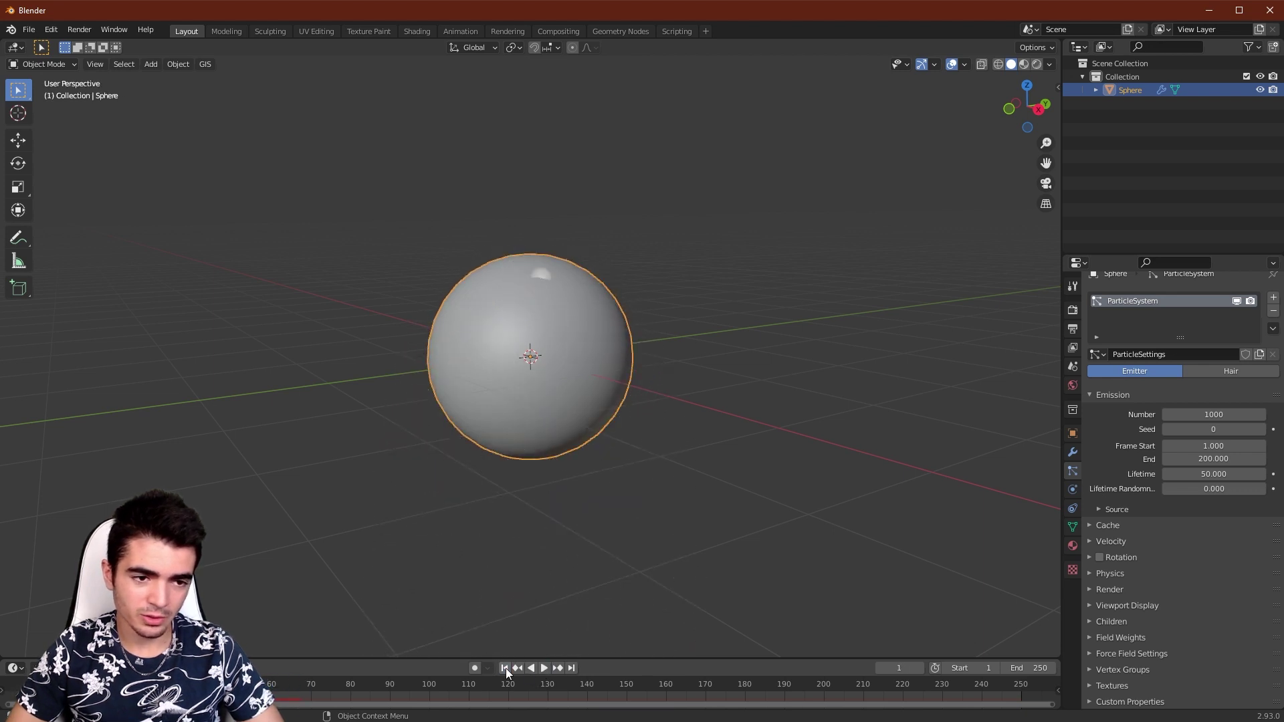
middle_click_drag(657, 419, 424, 430)
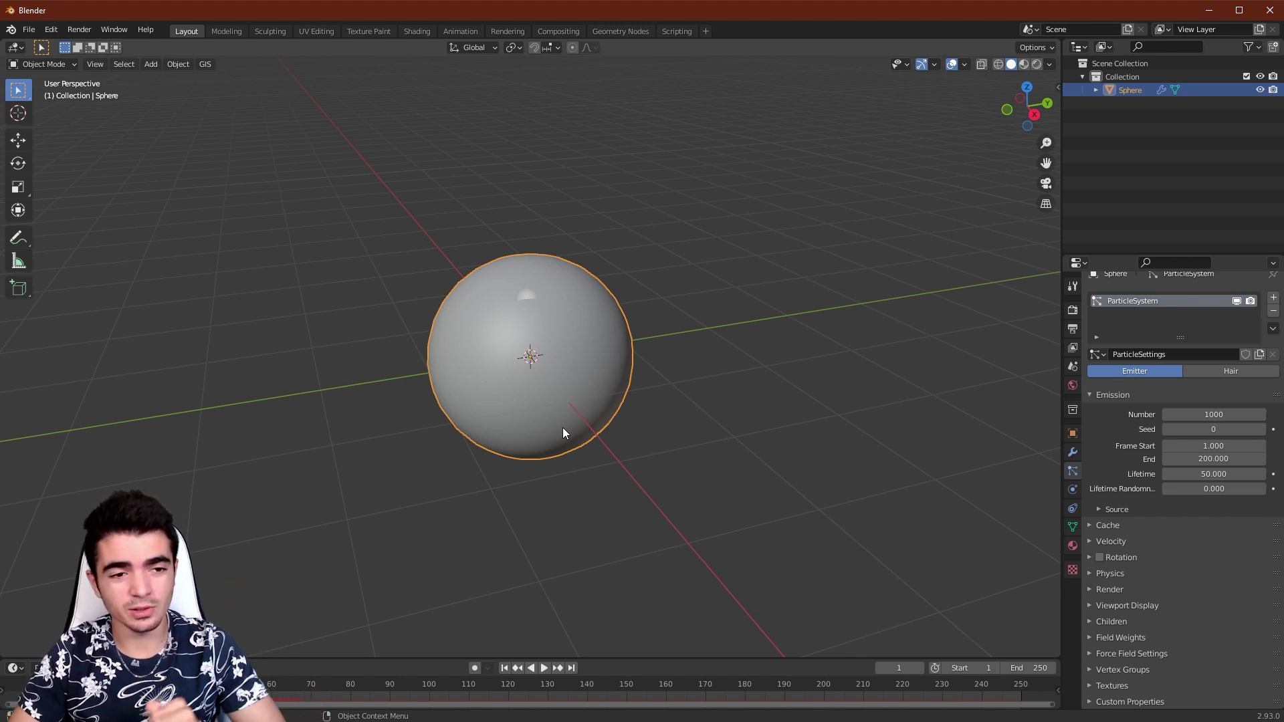
Step: Switch the sphere's particle system type from Emitter to Hair and inspect the strands from several angles
scroll(573, 427, "up", 2)
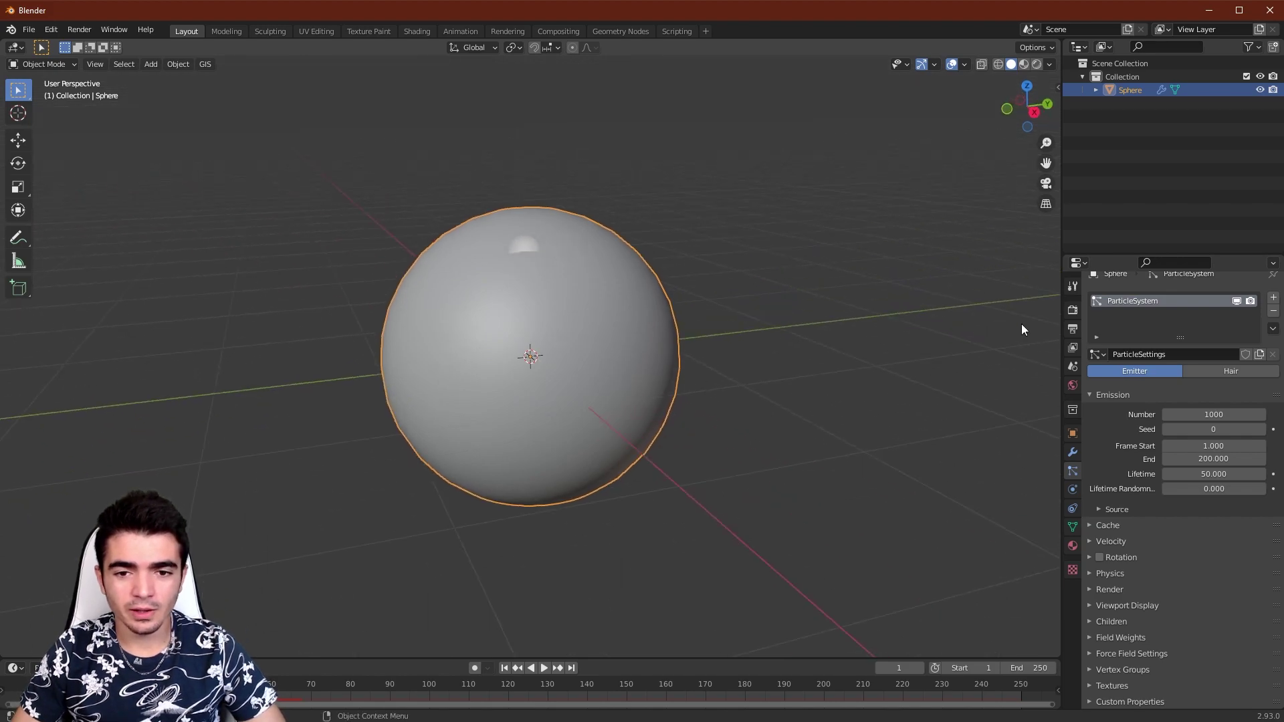
left_click(1245, 372)
scroll(821, 368, "down", 5)
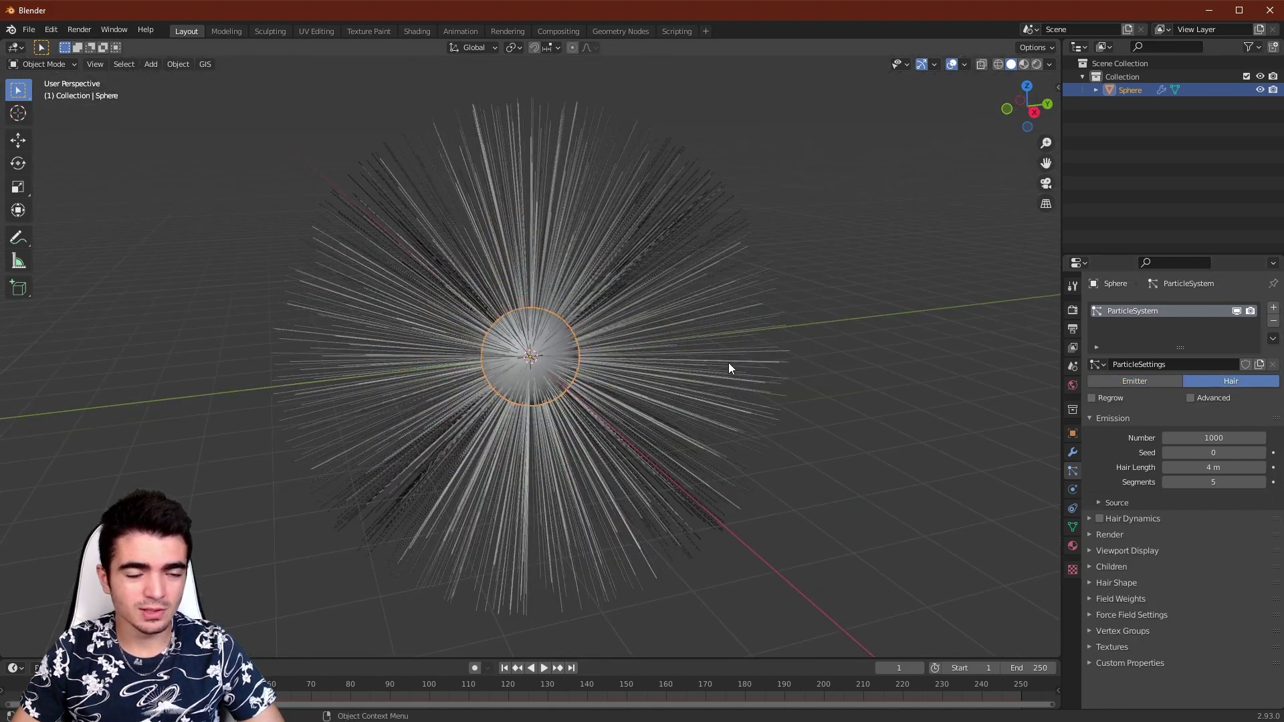
middle_click_drag(729, 364, 683, 375)
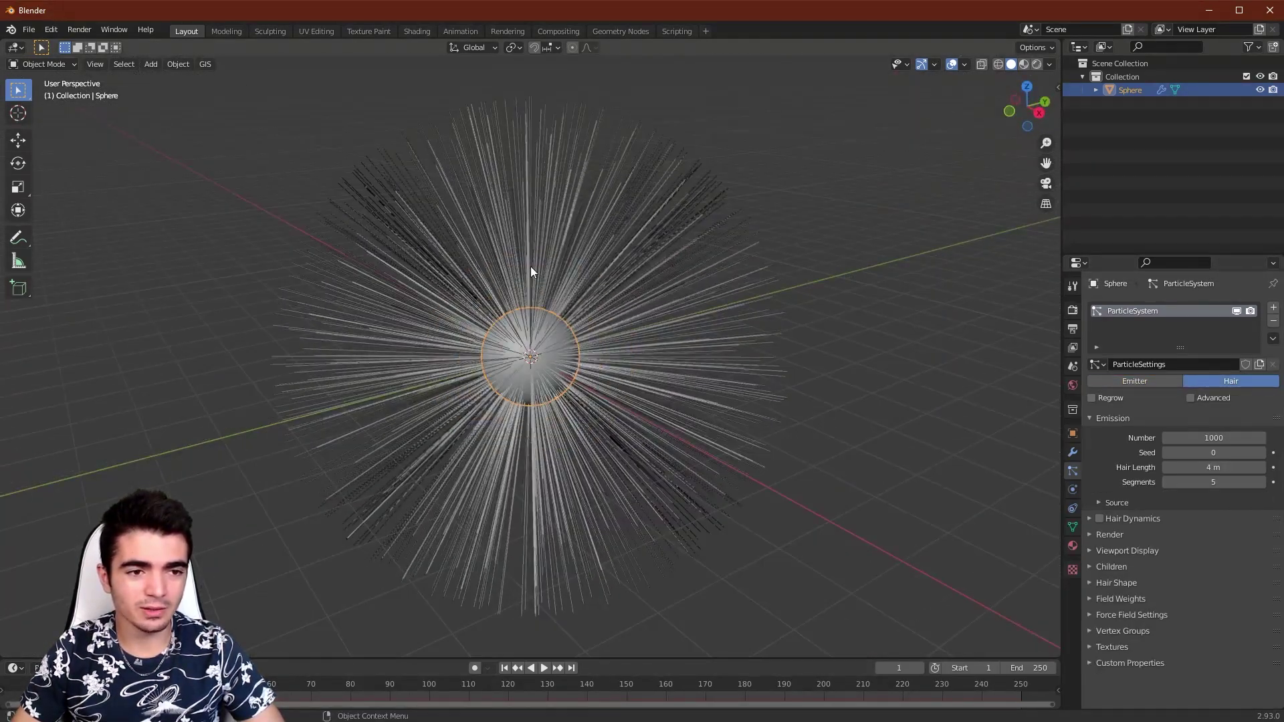
middle_click_drag(551, 328, 744, 316)
scroll(743, 311, "up", 2)
scroll(743, 312, "down", 3)
scroll(744, 315, "up", 1)
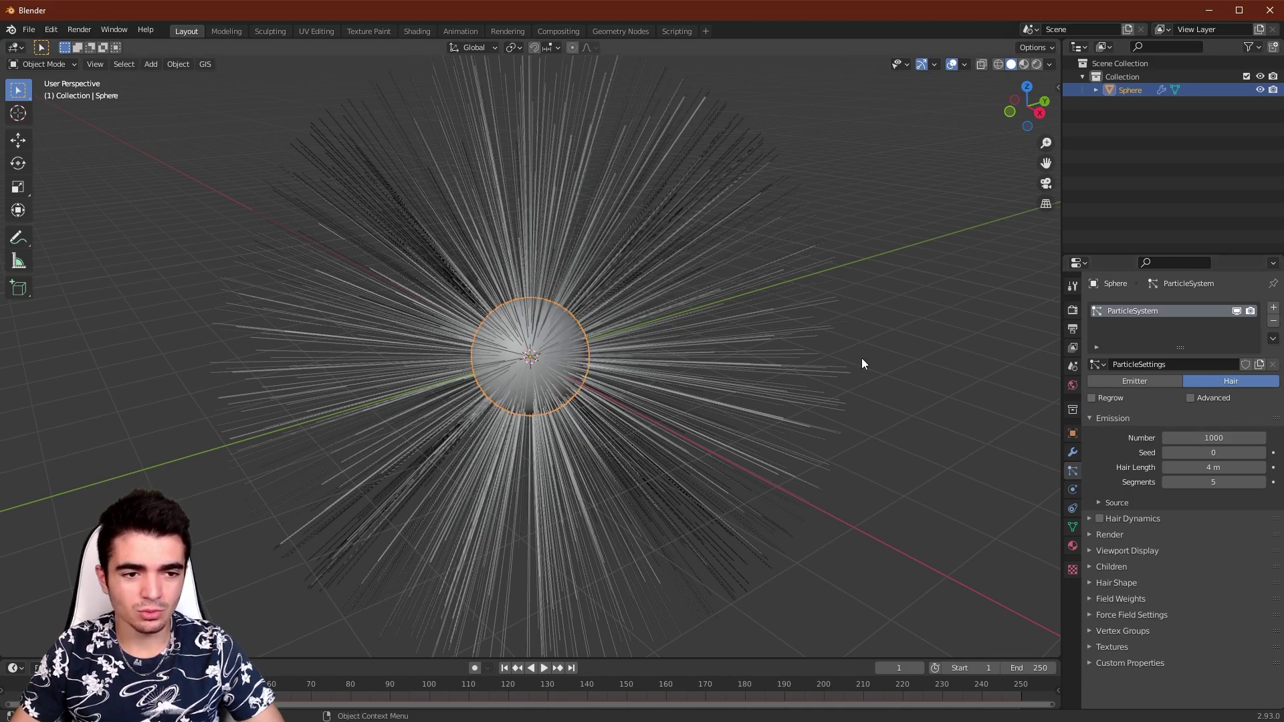
middle_click_drag(862, 358, 809, 298)
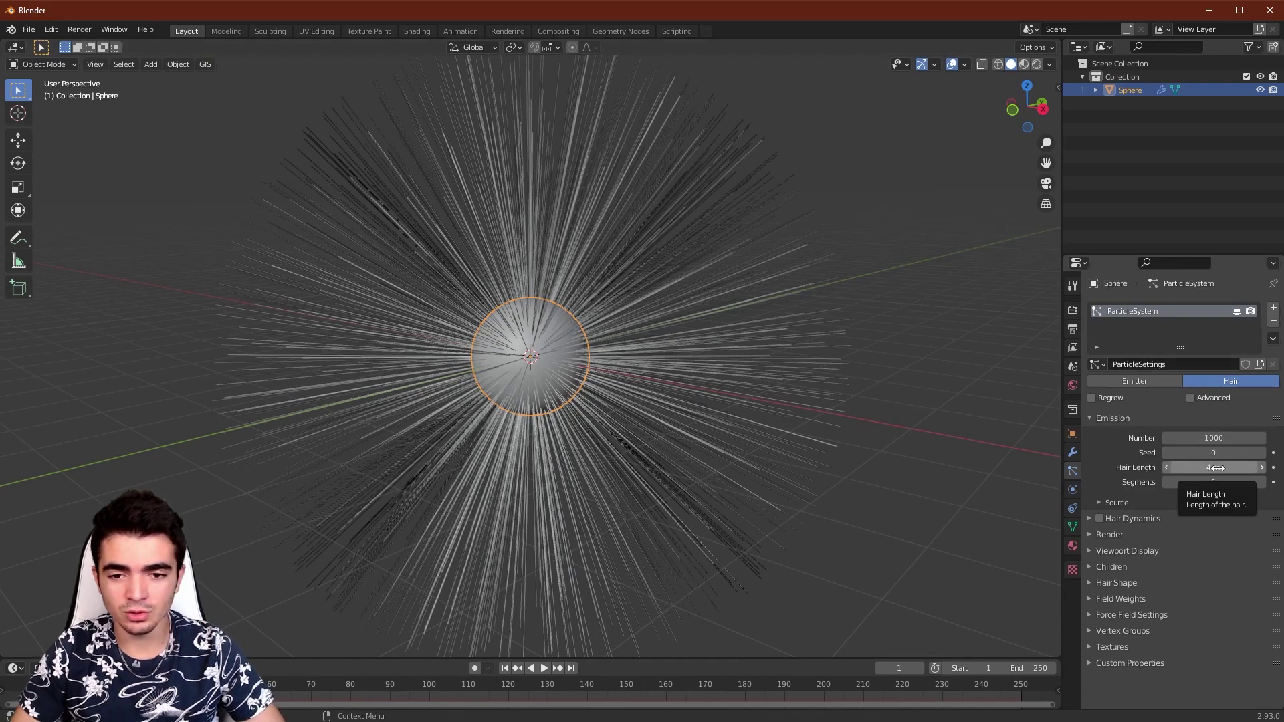
Step: Shorten the sphere's particle hair length to 0.21 m
mouse_move(1211, 468)
left_mouse_down()
mouse_move(1164, 468)
mouse_move(1210, 468)
left_mouse_up()
scroll(827, 381, "up", 2)
scroll(965, 424, "down", 2)
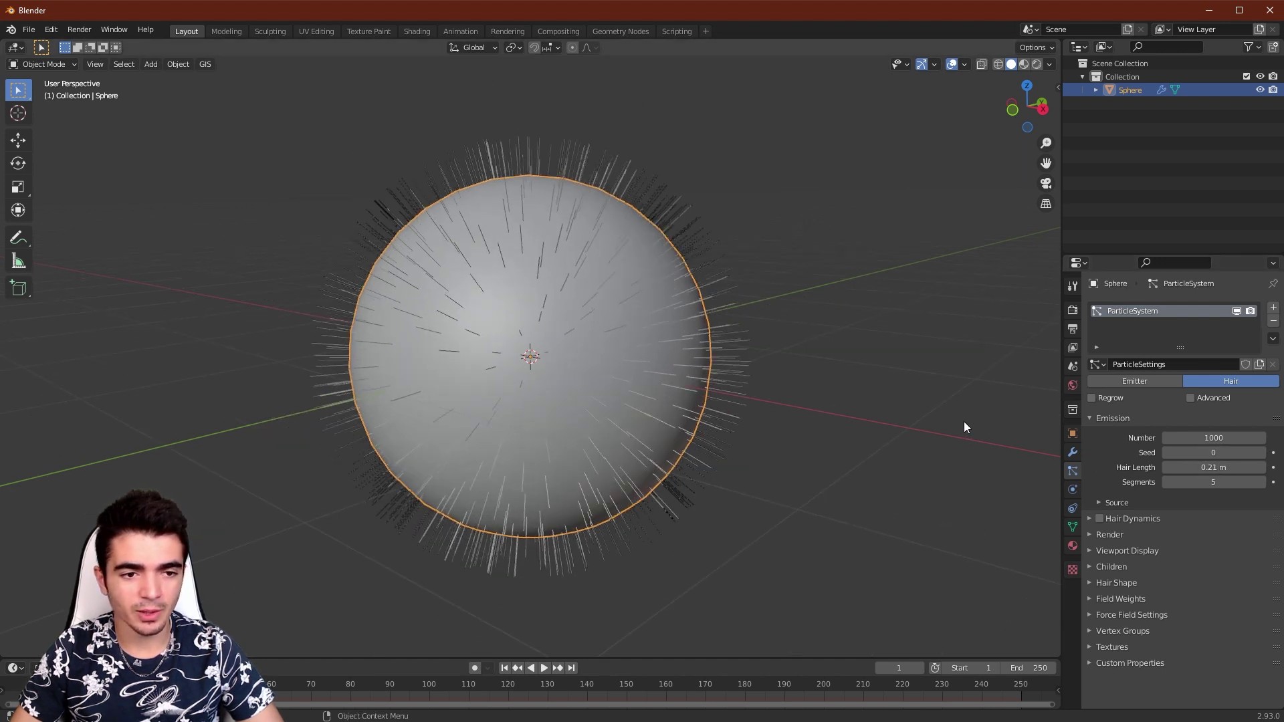
Step: Set the hair particle emission number to 10000
left_click(1216, 438)
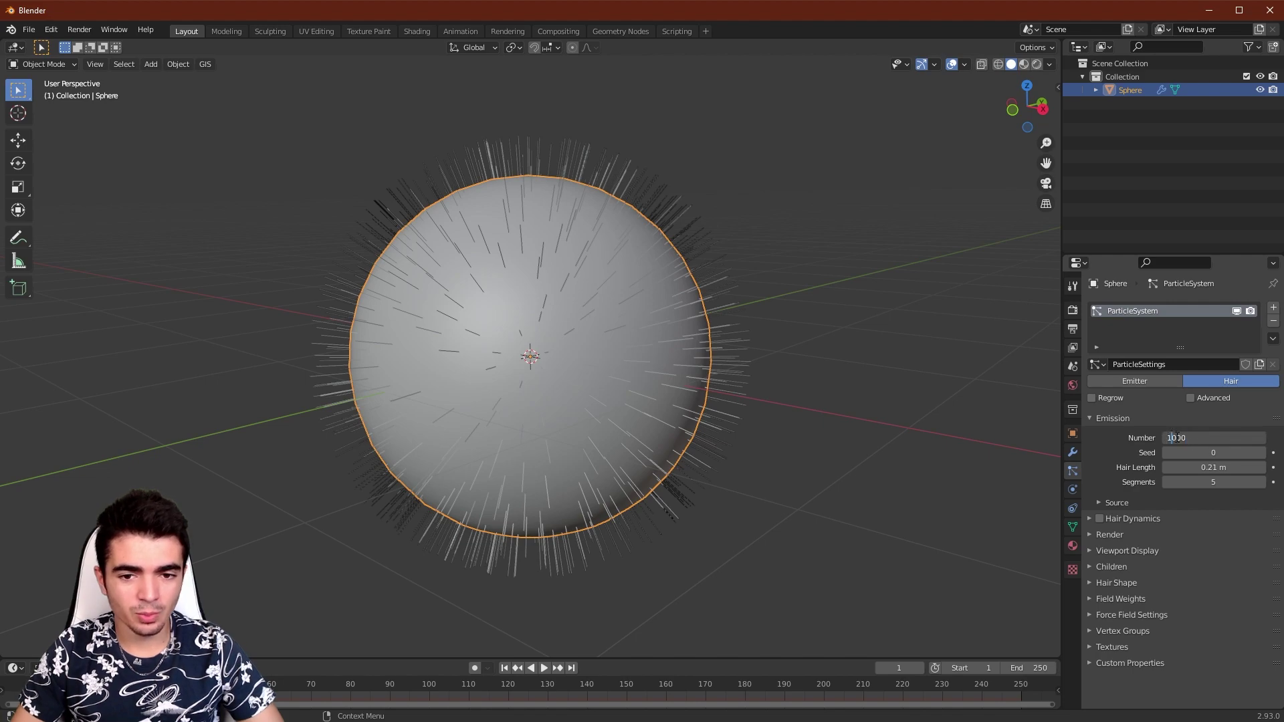
type("0")
key("Return")
middle_click_drag(870, 348, 825, 379)
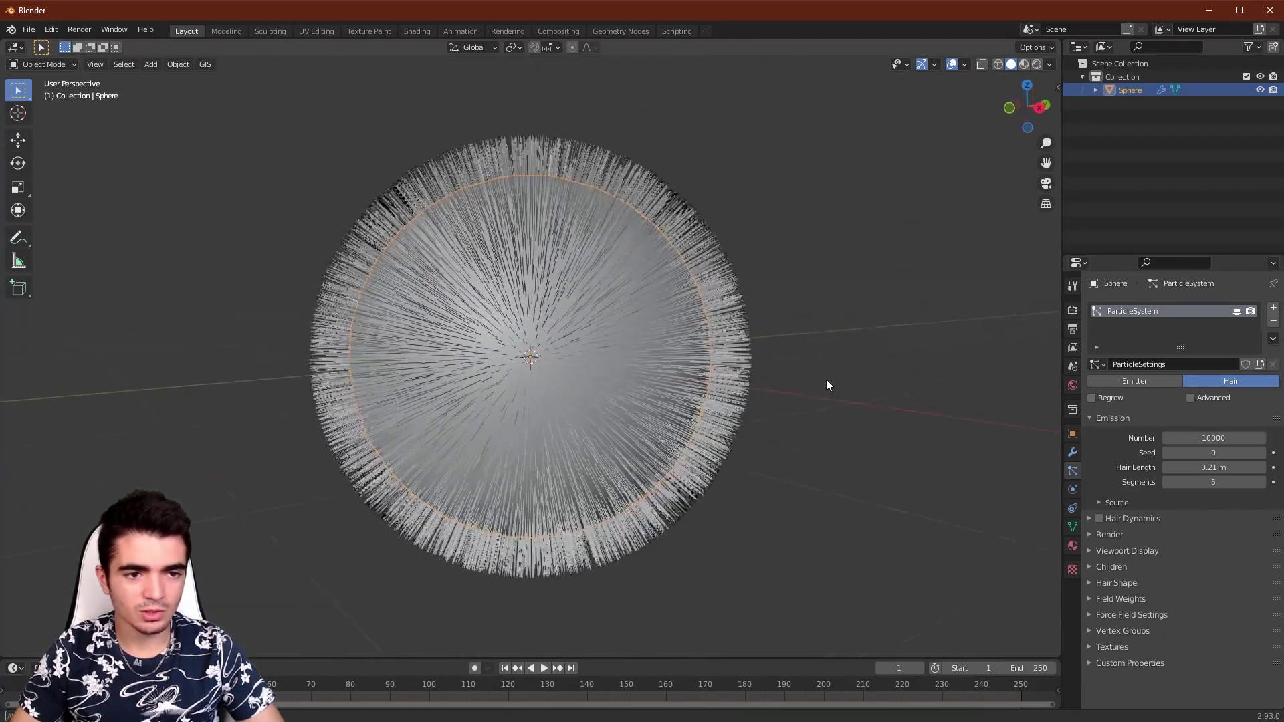
left_click(1213, 437)
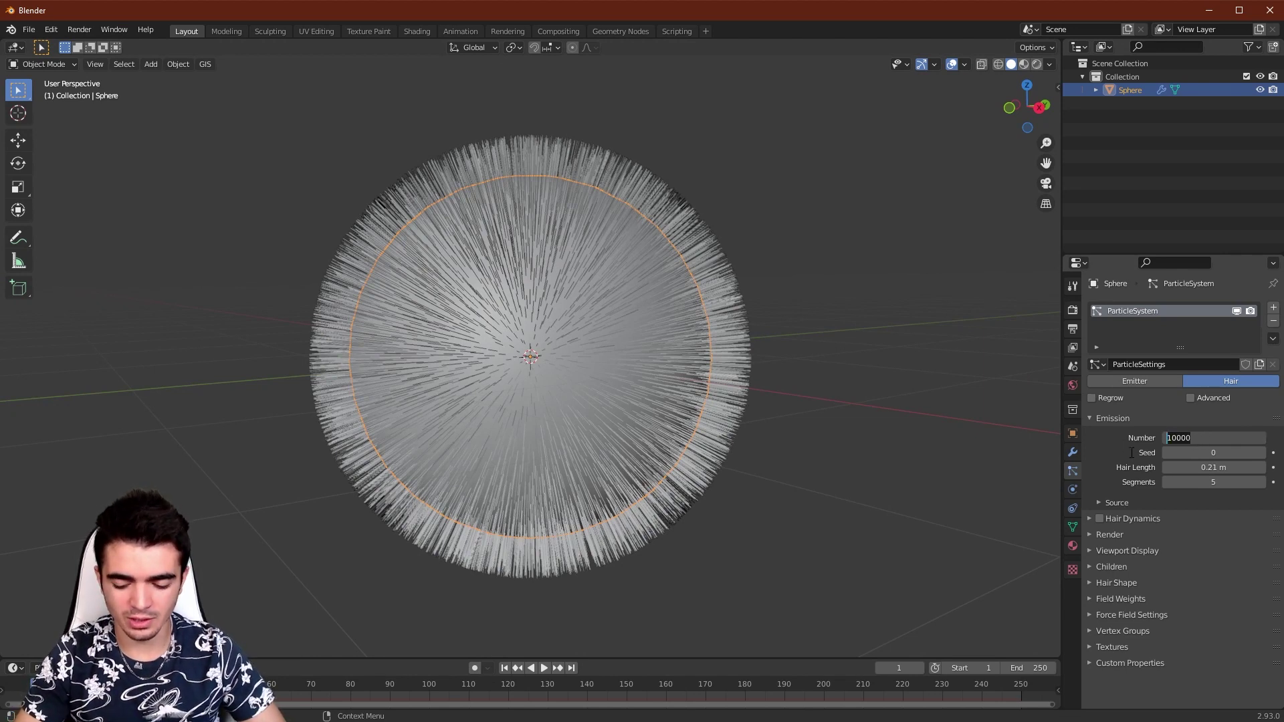
type("5")
key("Return")
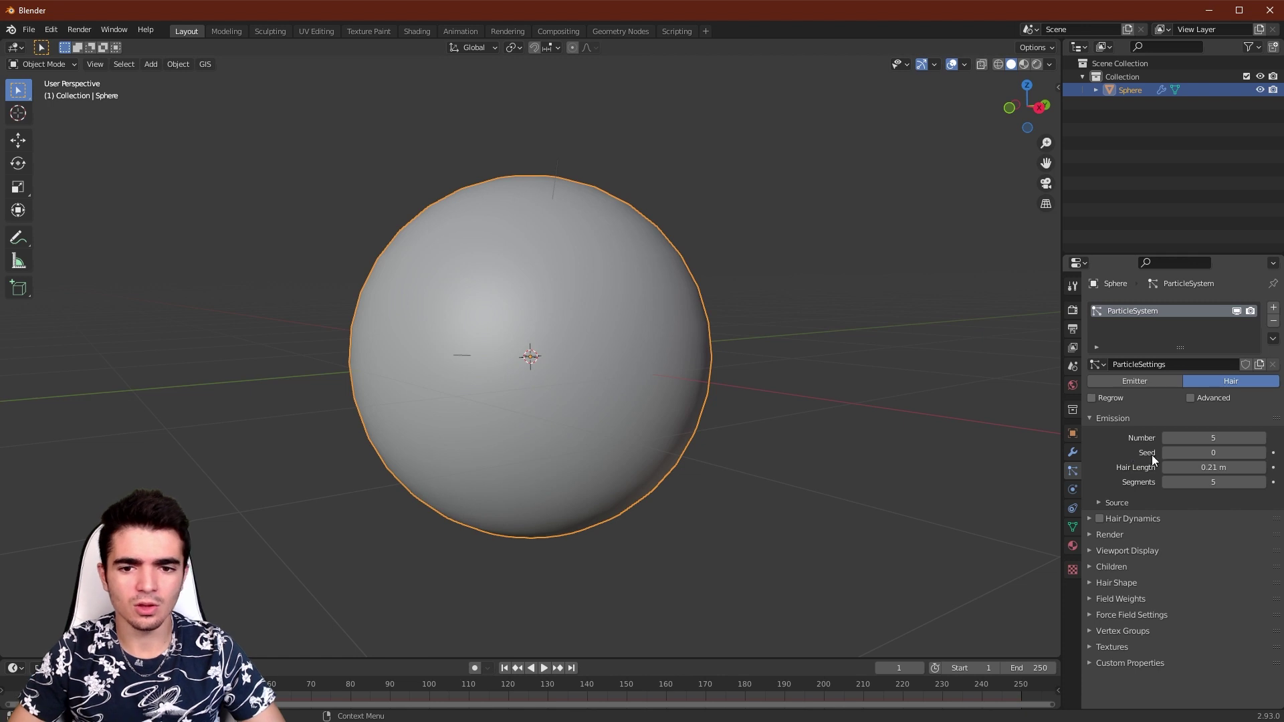
Step: Set the hair particle emission number to 5000
left_click(1198, 441)
type("5000")
key("Return")
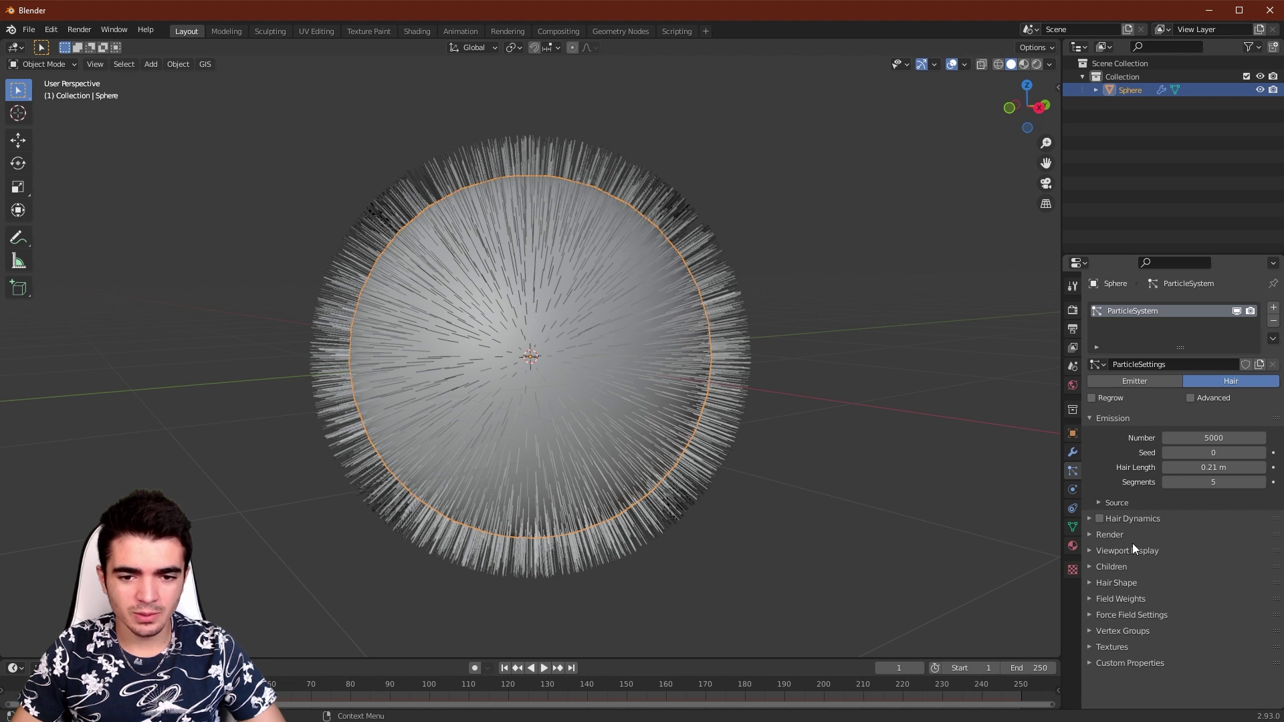
Step: Check which materials are available for the hair in the particle system's render settings
left_click(1107, 534)
scroll(1108, 533, "down", 2)
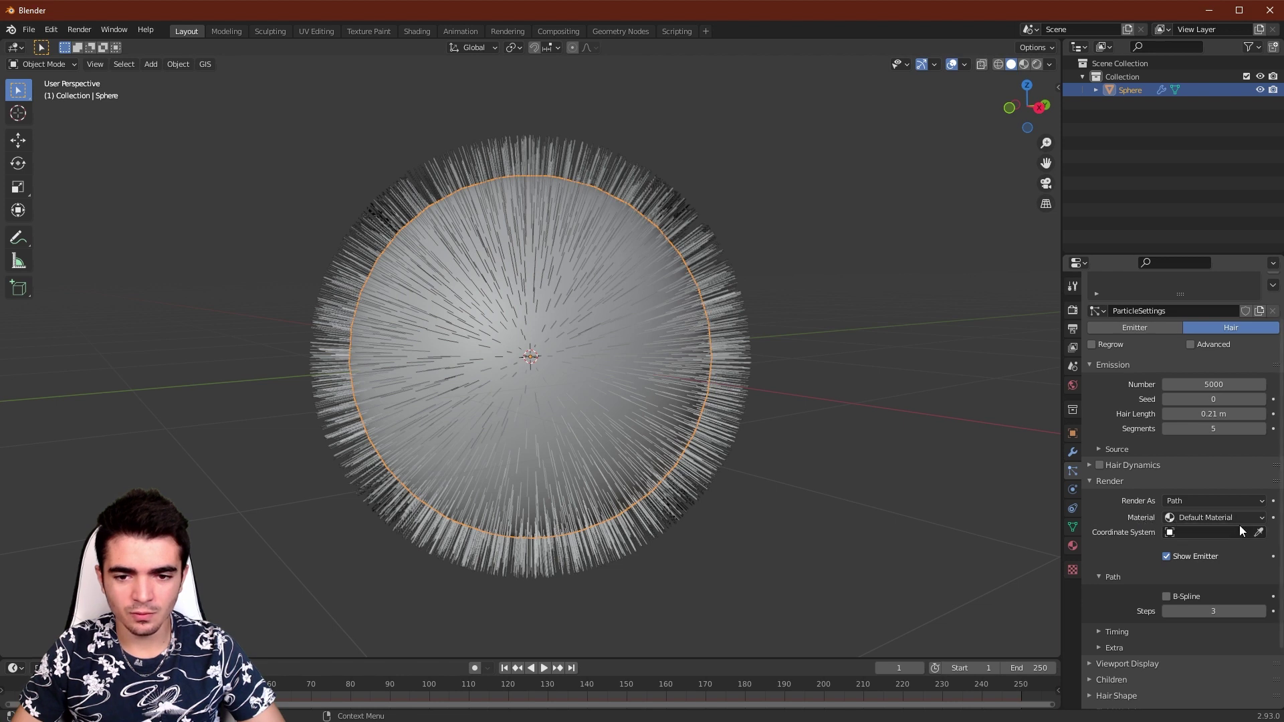
left_click(1256, 520)
left_click(1208, 533)
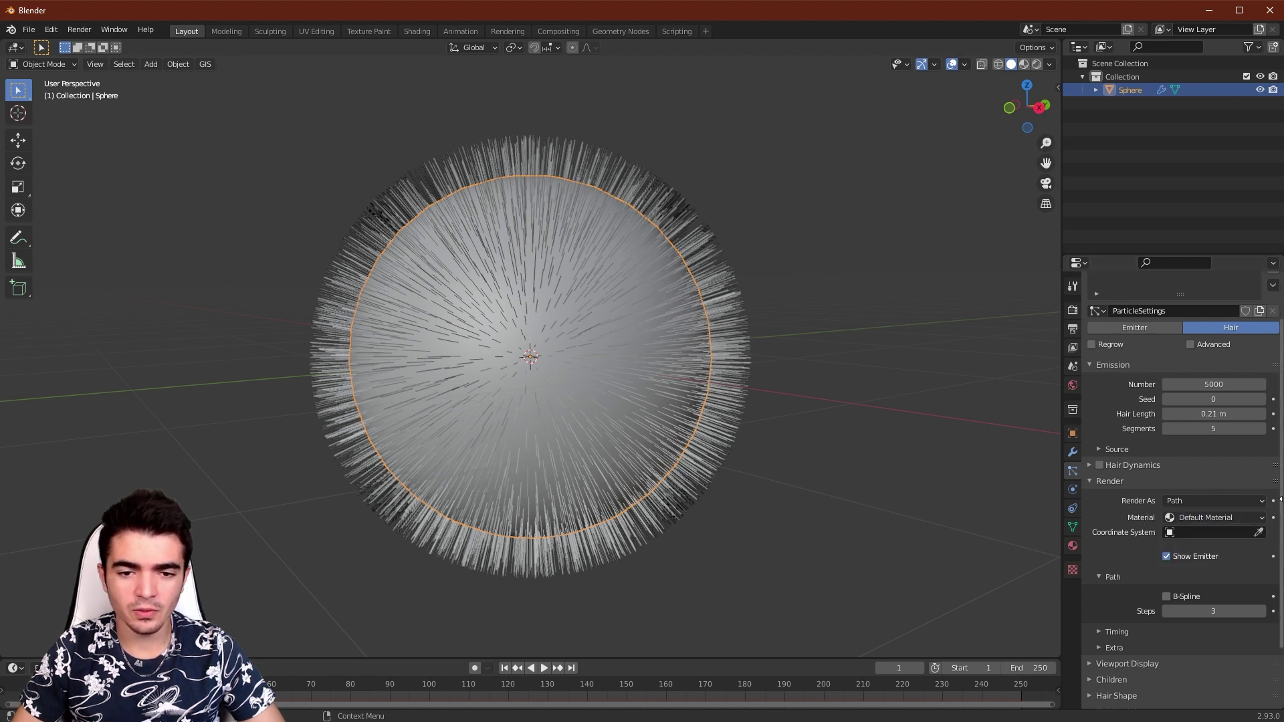
Step: Create a new material named Violet on the sphere and give it a bright purple base color
left_click(1073, 546)
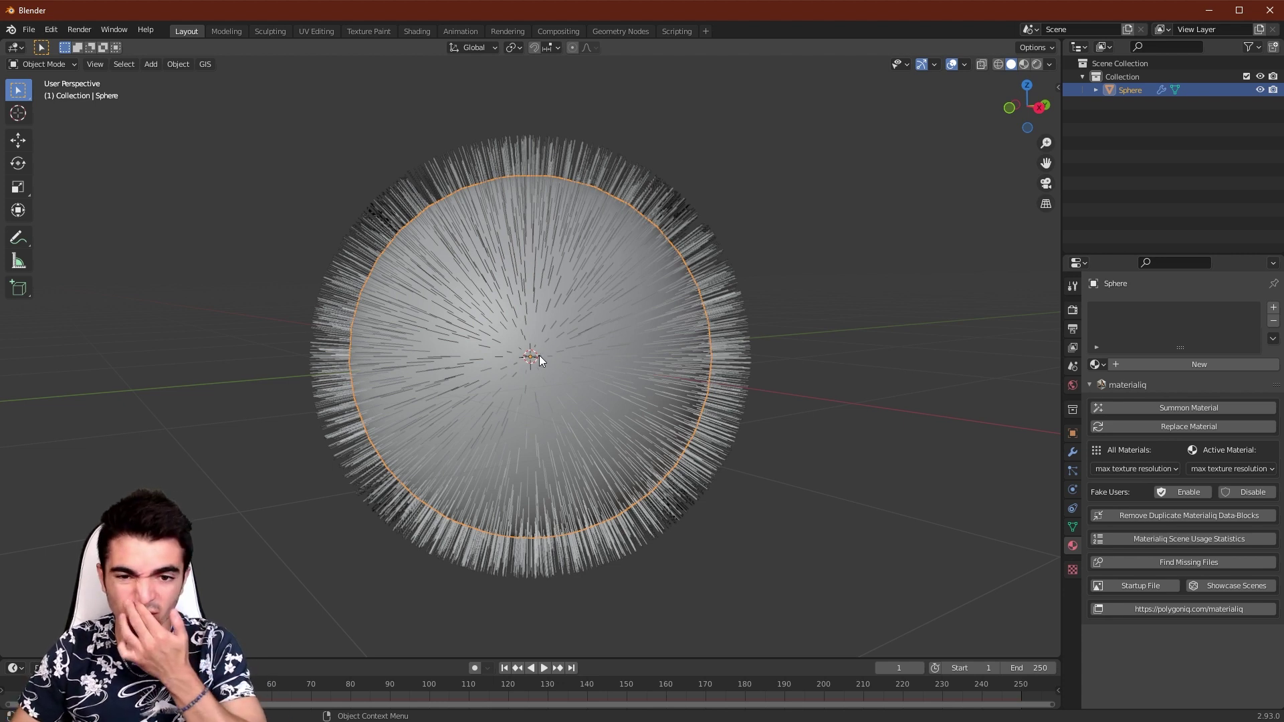
left_click(1160, 366)
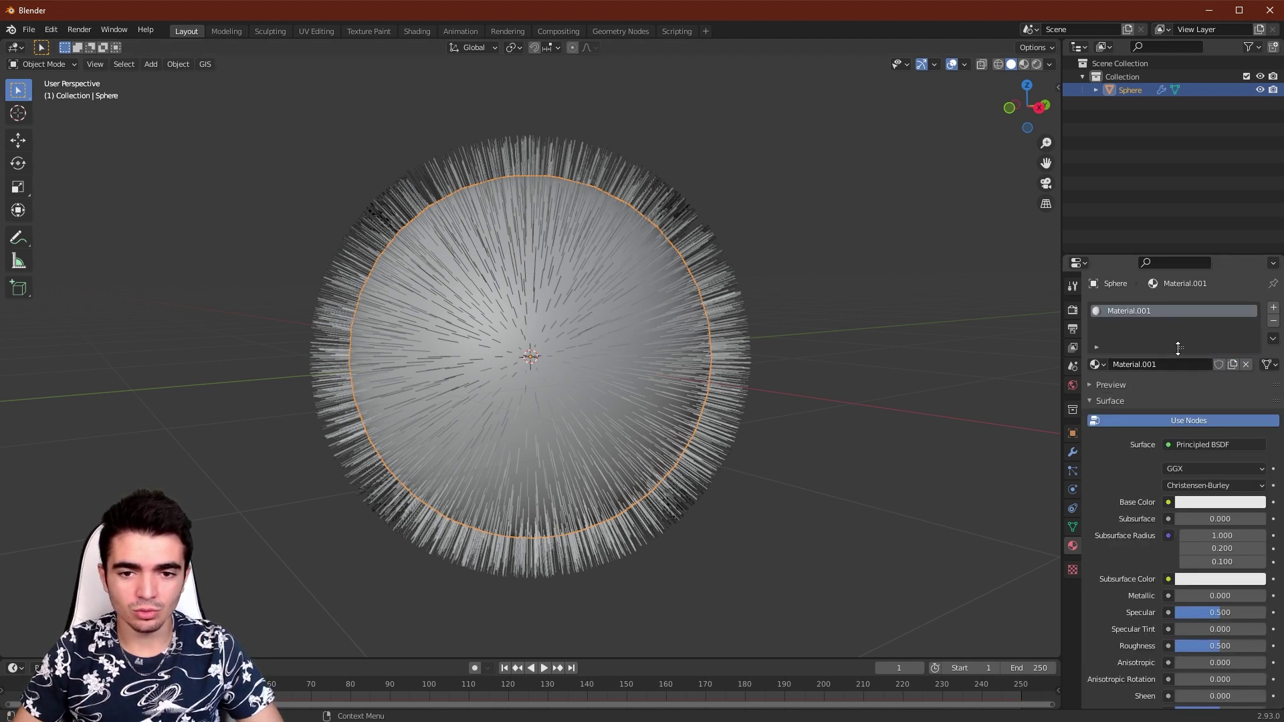
double_click(1179, 365)
key("BackSpace")
key("Return")
double_click(1178, 366)
left_click_drag(1178, 366, 1055, 368)
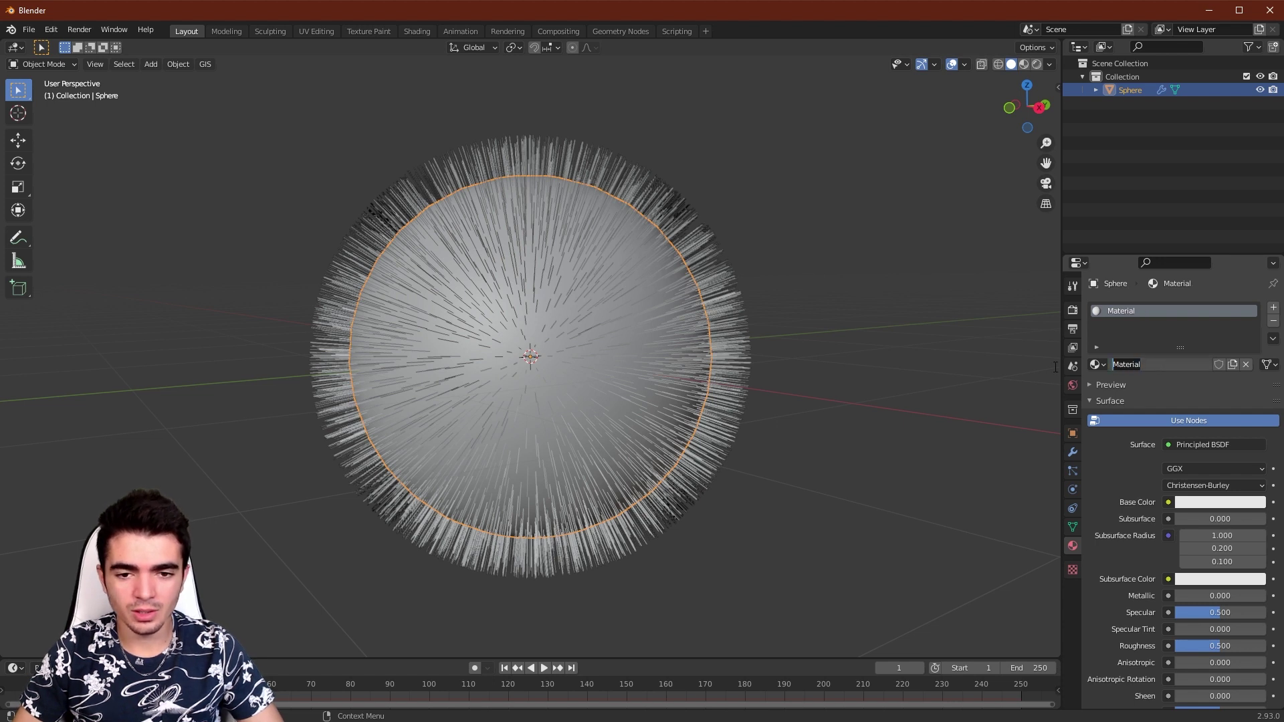
type("Violet")
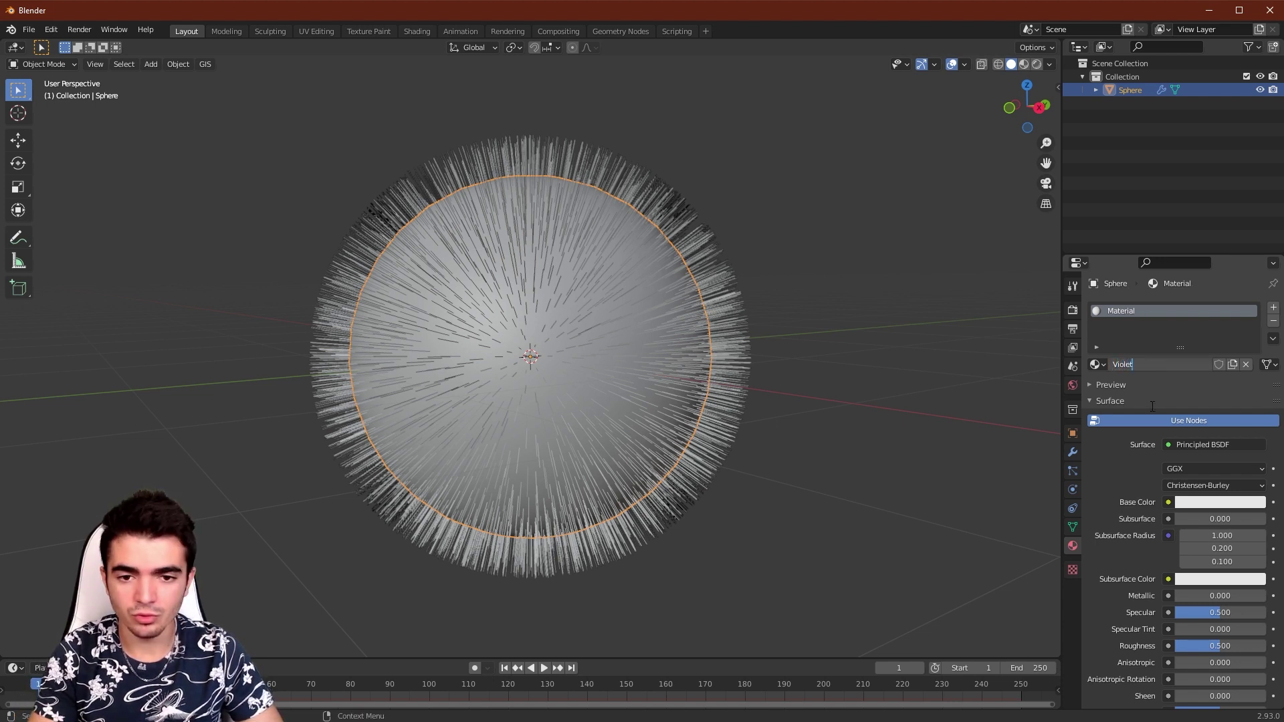
key("Return")
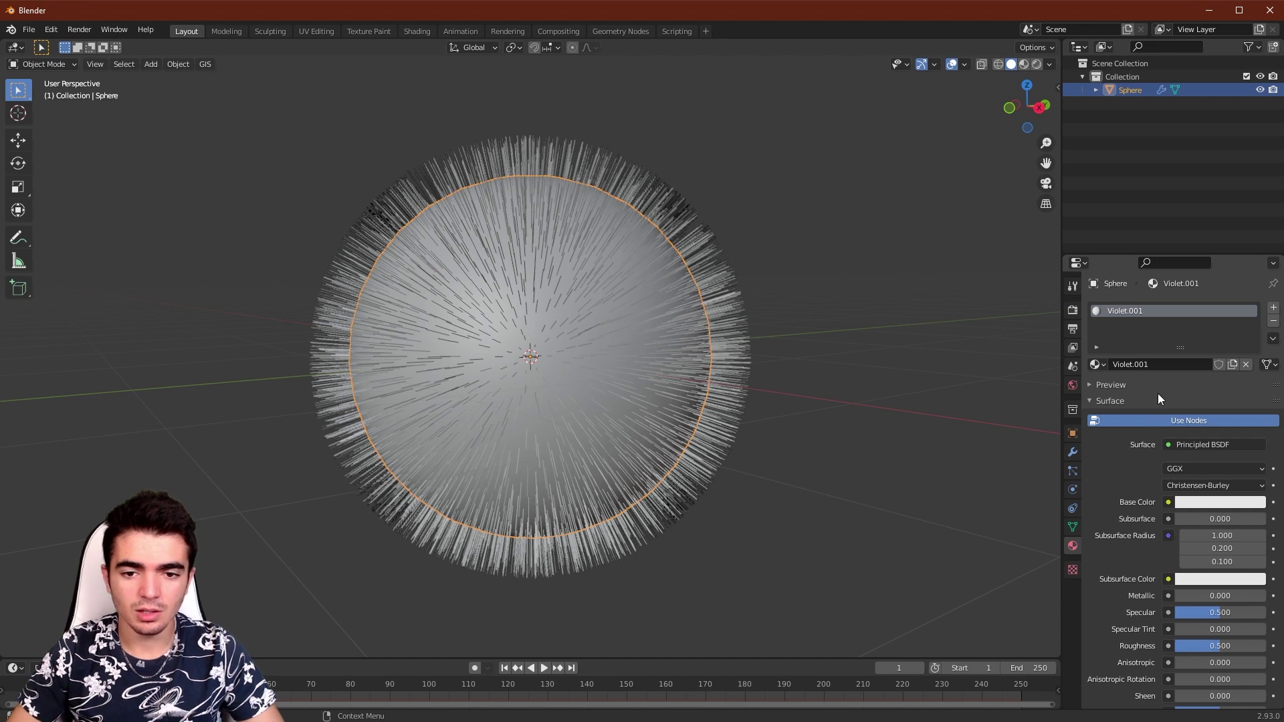
left_click(1214, 502)
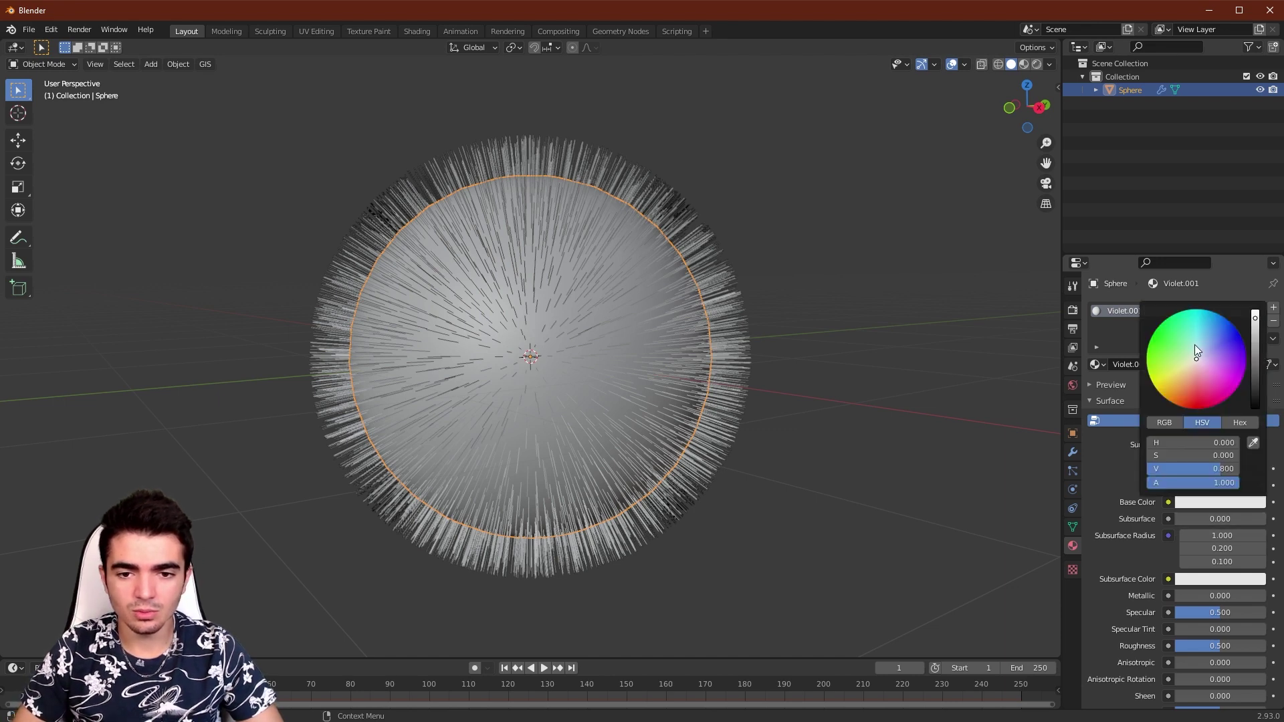
mouse_move(1195, 346)
left_mouse_down()
mouse_move(1228, 391)
mouse_move(1235, 362)
left_mouse_up()
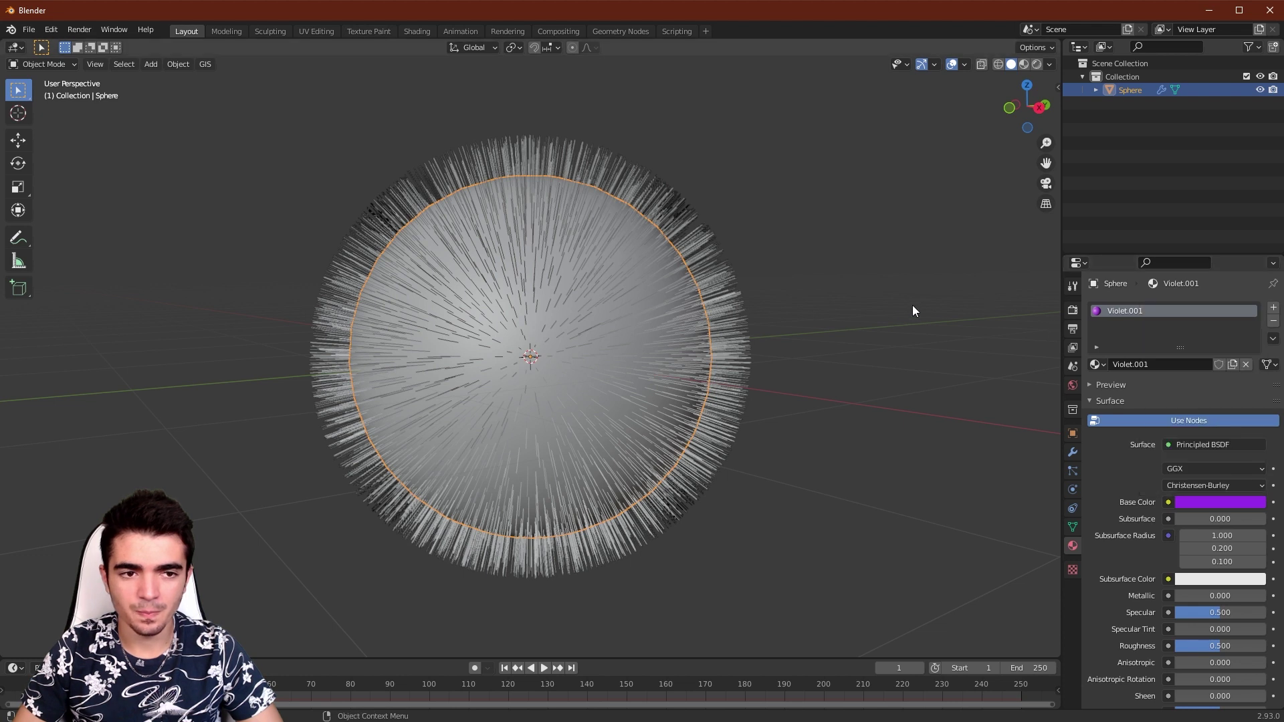
Step: Choose Violet.001 as the hair's material in the particle render settings
left_click(1073, 471)
scroll(1150, 436, "down", 2)
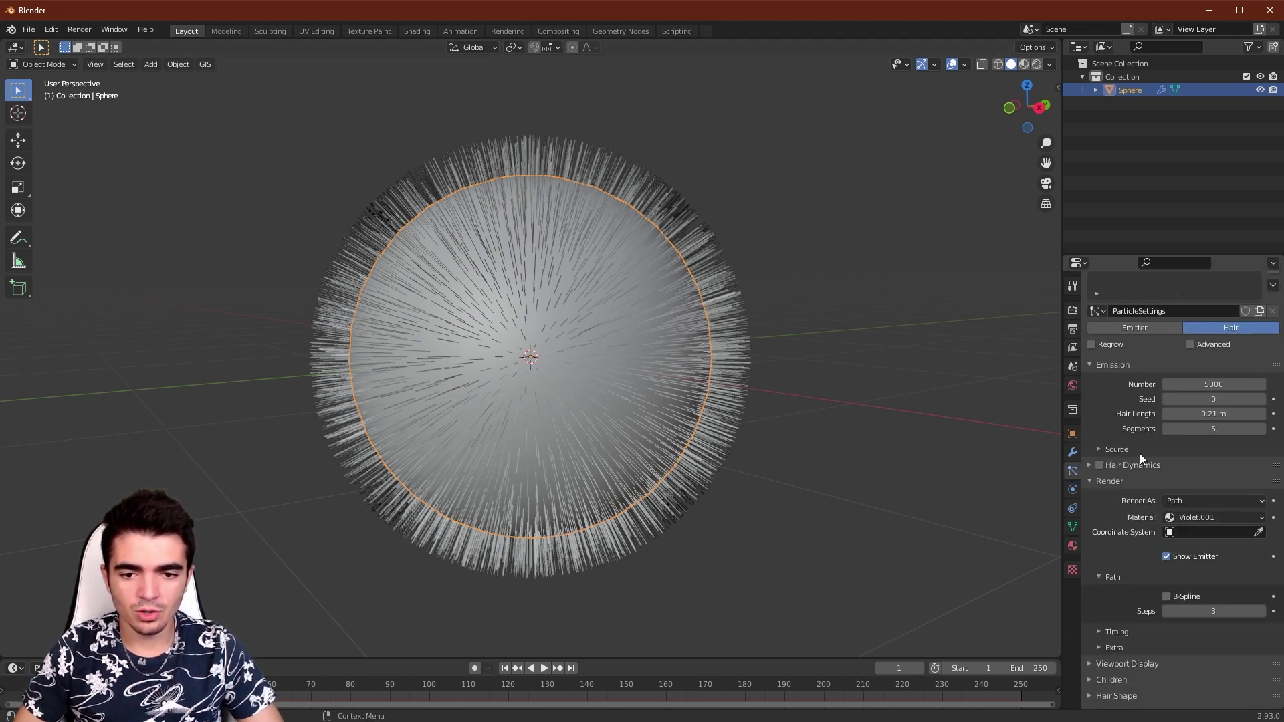
left_click(1242, 518)
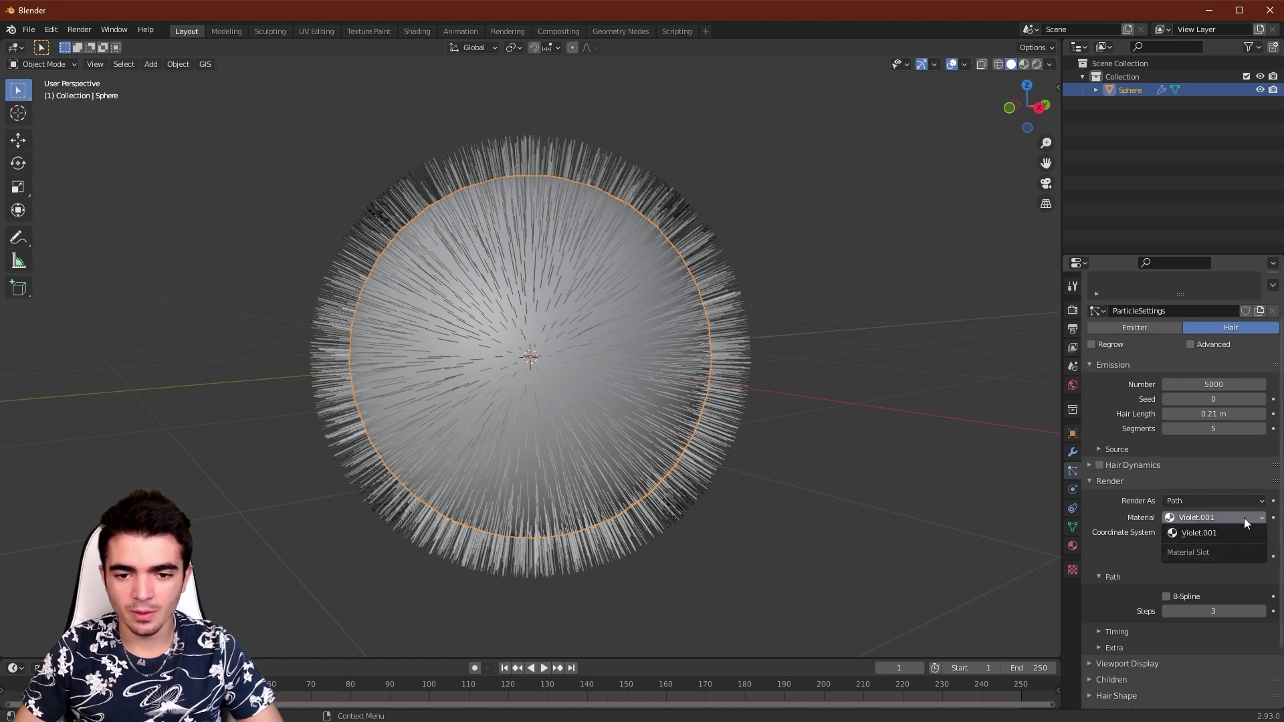
left_click(1244, 517)
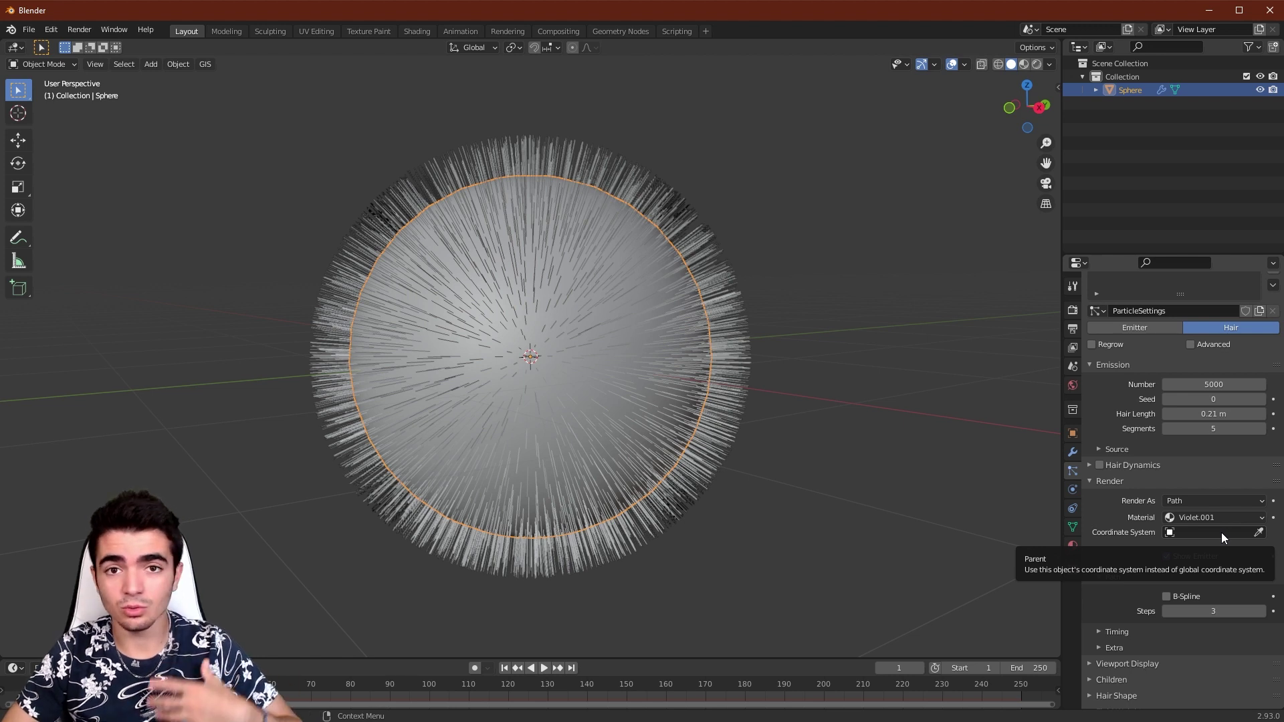
scroll(1184, 529, "up", 2)
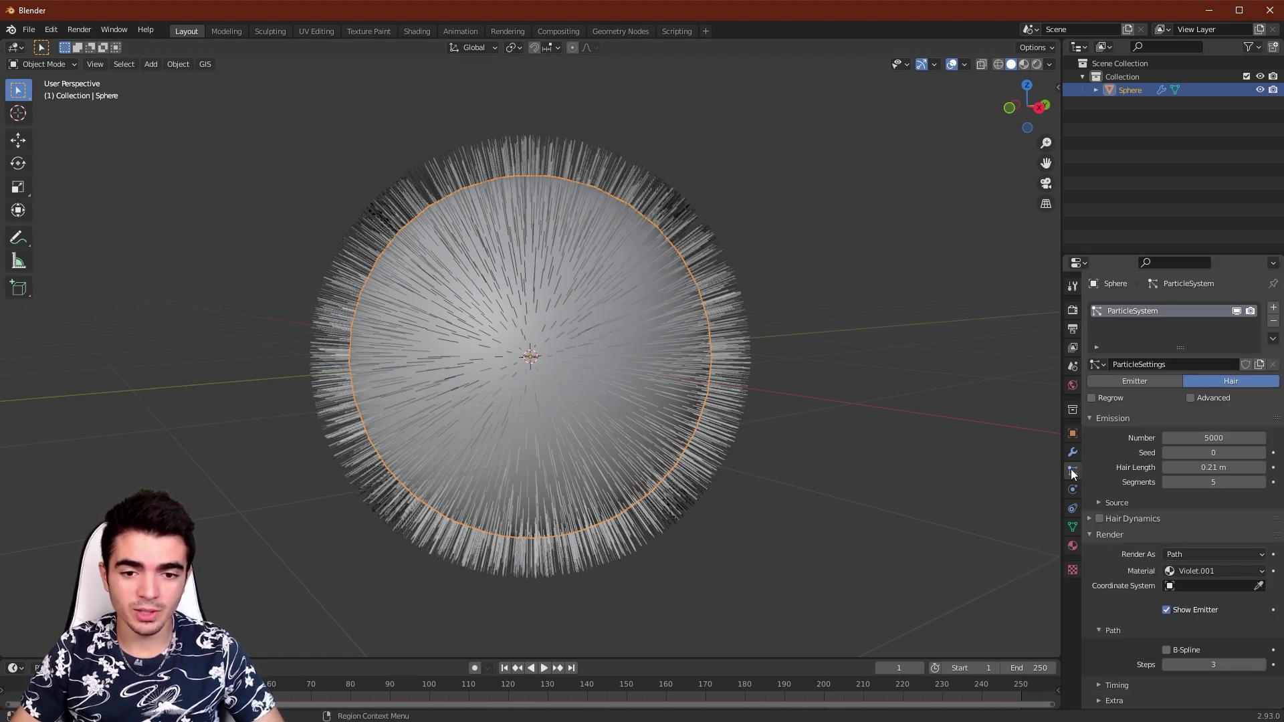
scroll(1131, 516, "down", 2)
left_click(1201, 517)
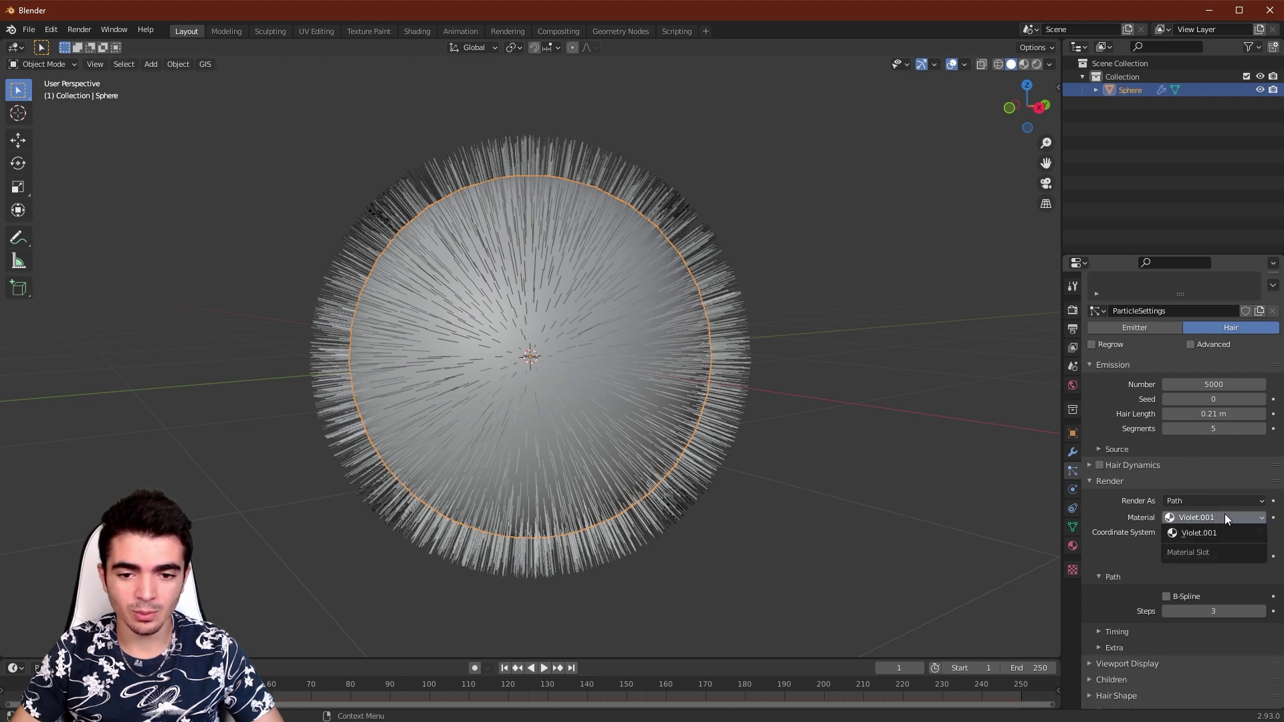
left_click(1214, 534)
left_click(1252, 518)
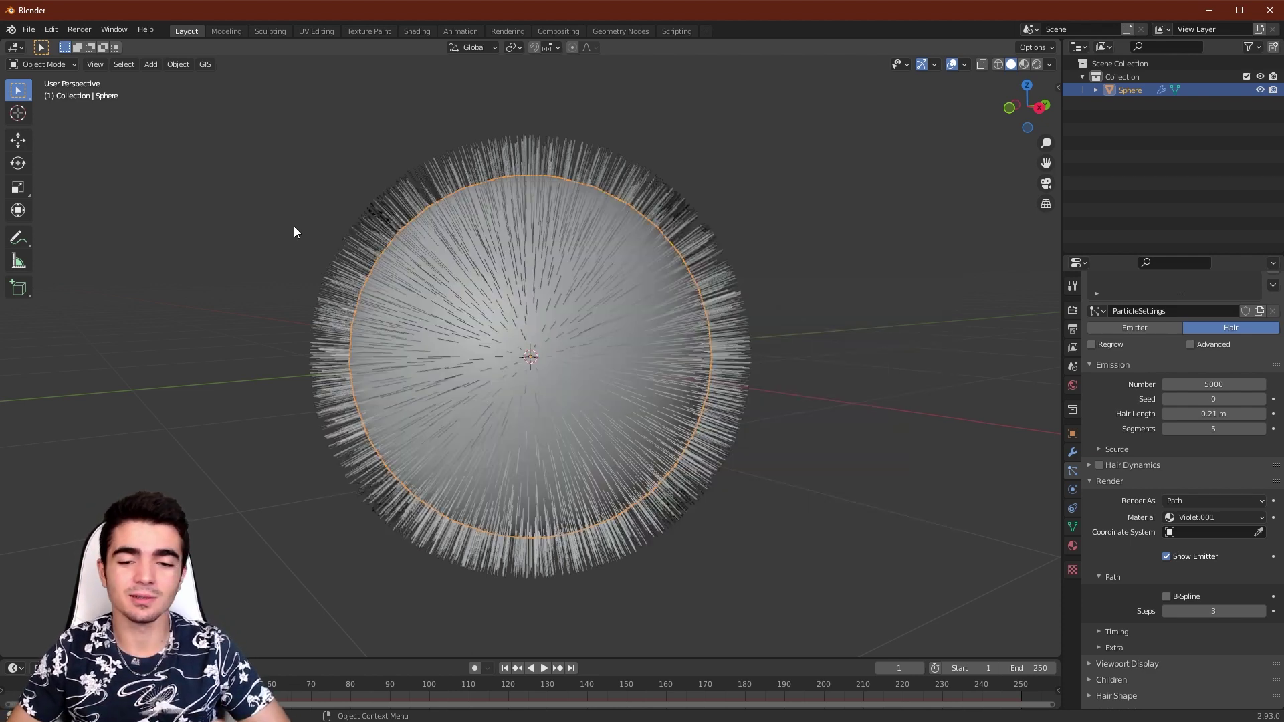
Step: Set the hair particle system's children type to Interpolated
scroll(1214, 461, "down", 3)
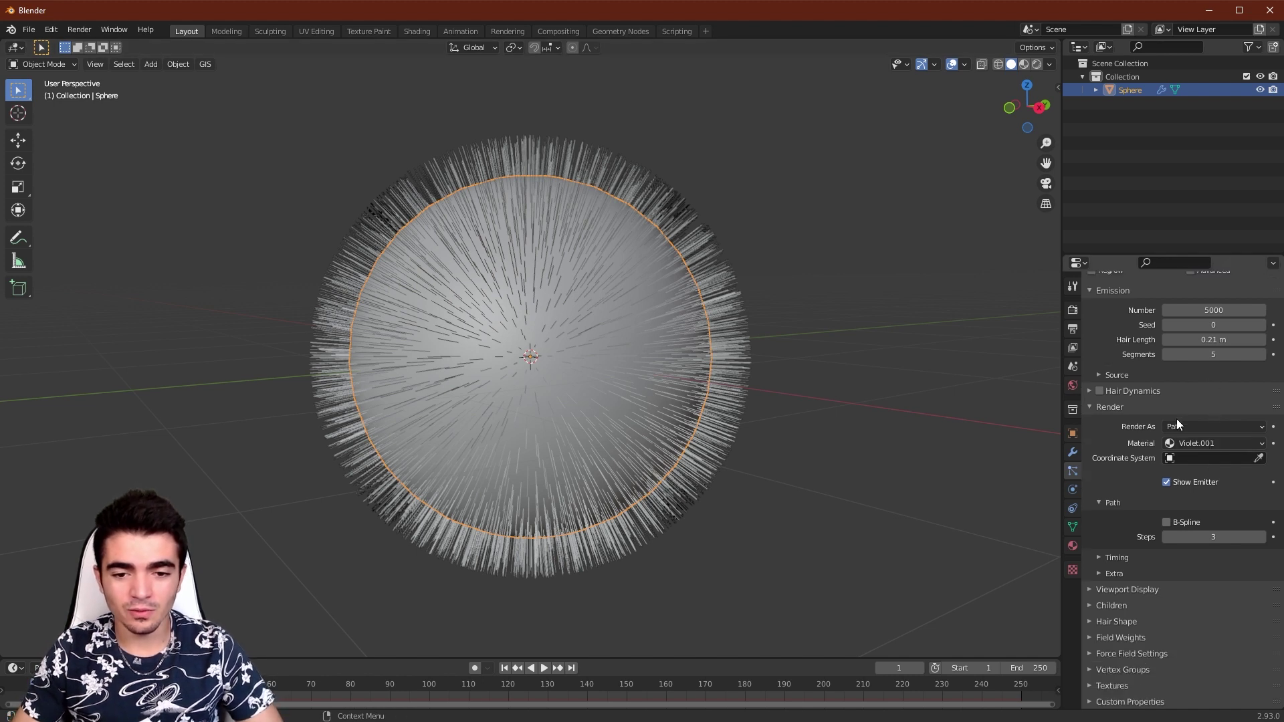
left_click(1109, 603)
scroll(1109, 603, "down", 1)
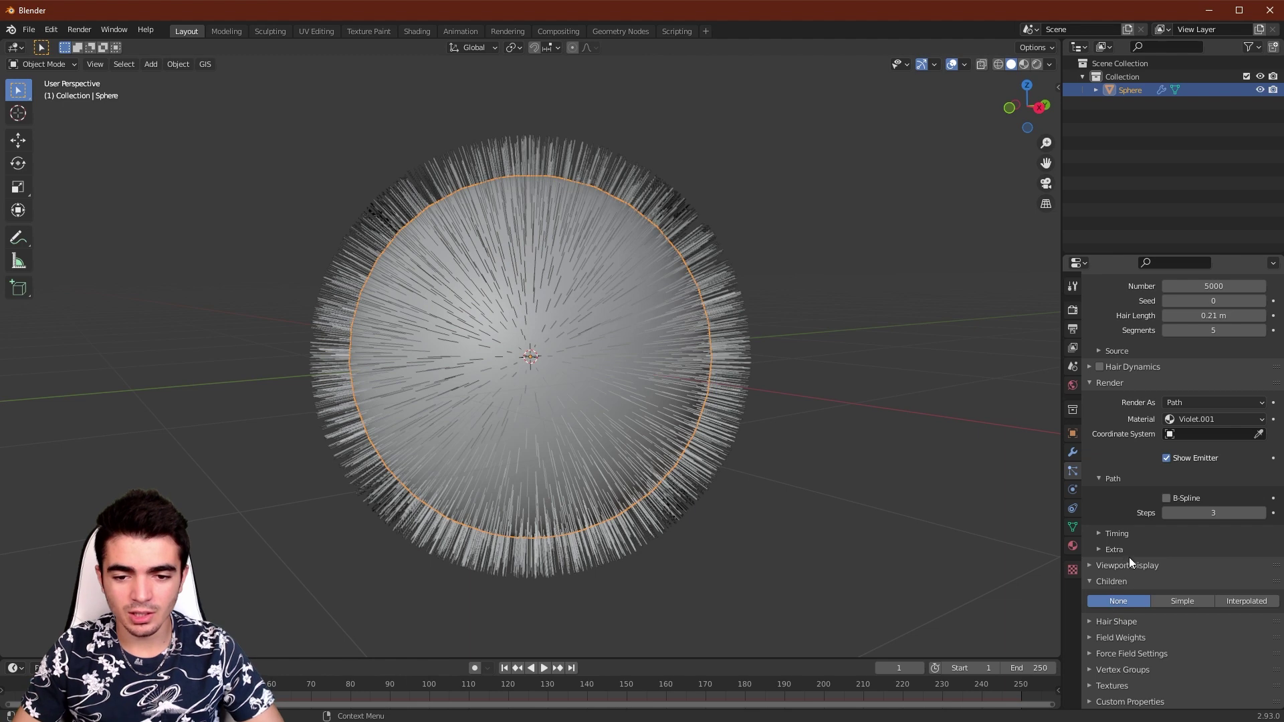
left_click(1236, 596)
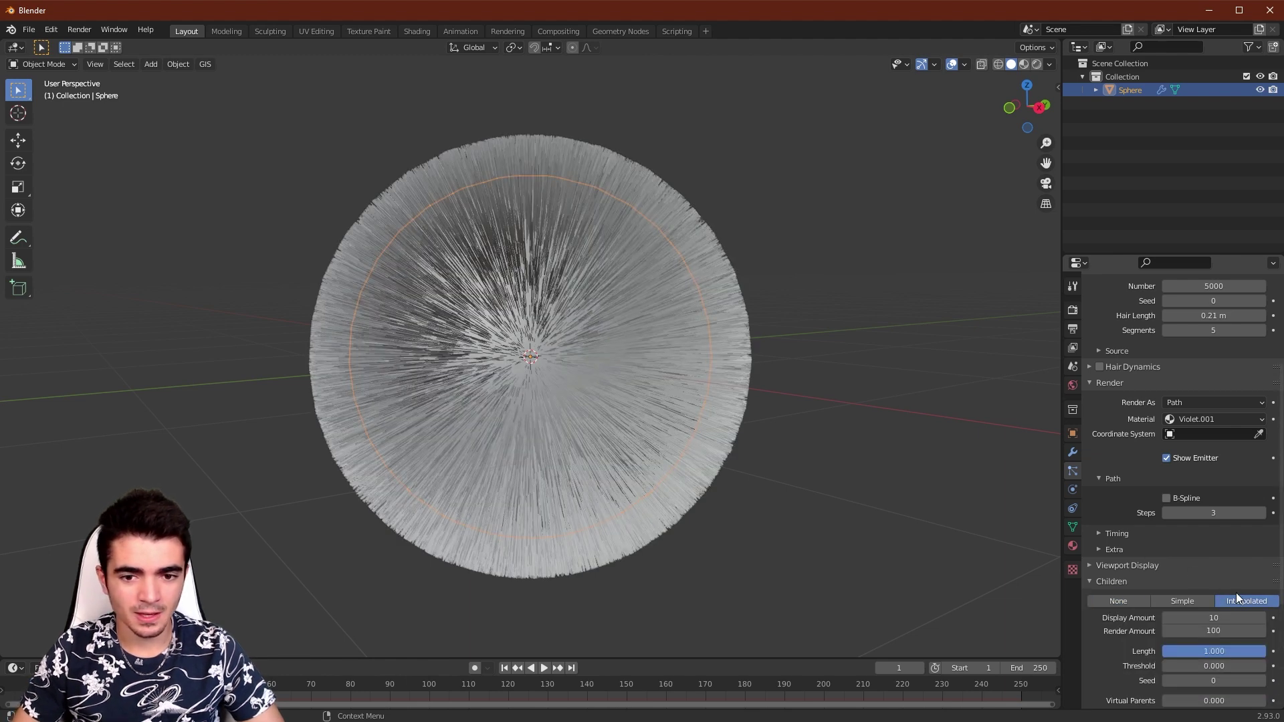
scroll(1199, 580, "down", 4)
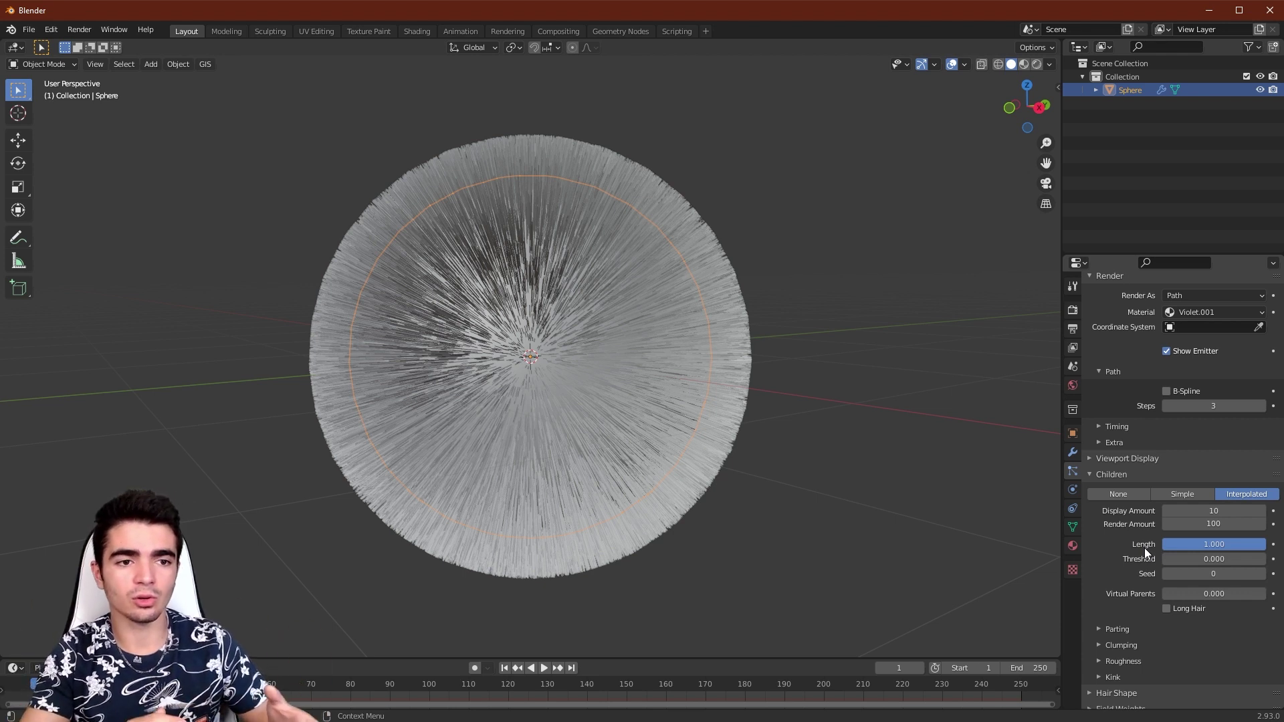
Step: Switch the viewport to rendered shading and add a sun light to the scene
mouse_move(776, 161)
middle_mouse_down()
mouse_move(733, 138)
mouse_move(793, 148)
middle_mouse_up()
left_click(1034, 64)
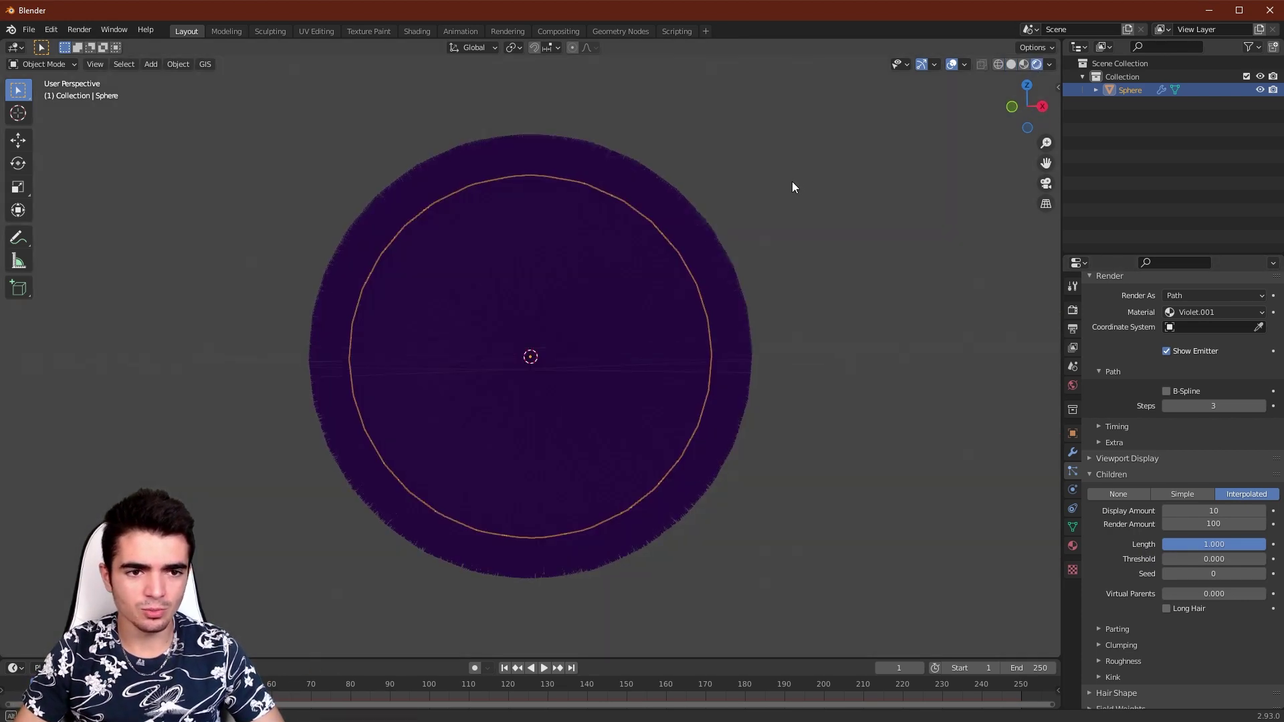
scroll(769, 221, "down", 5)
key("shift+a")
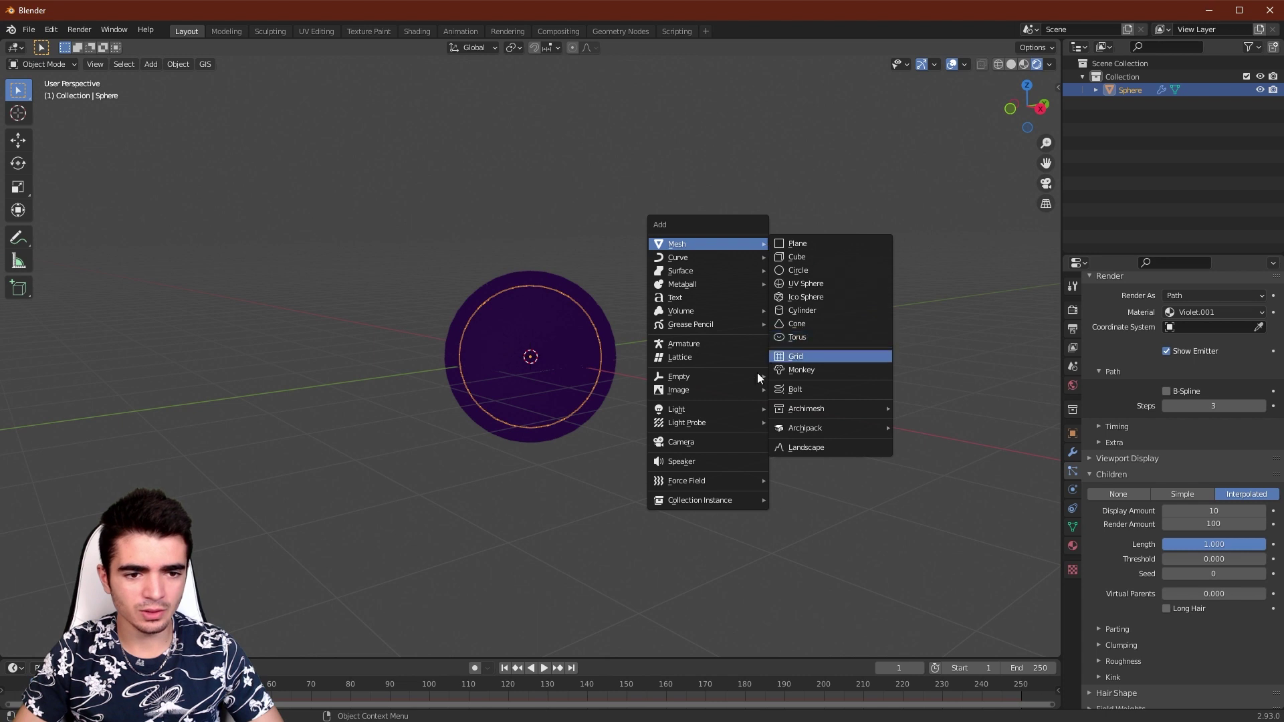
mouse_move(709, 410)
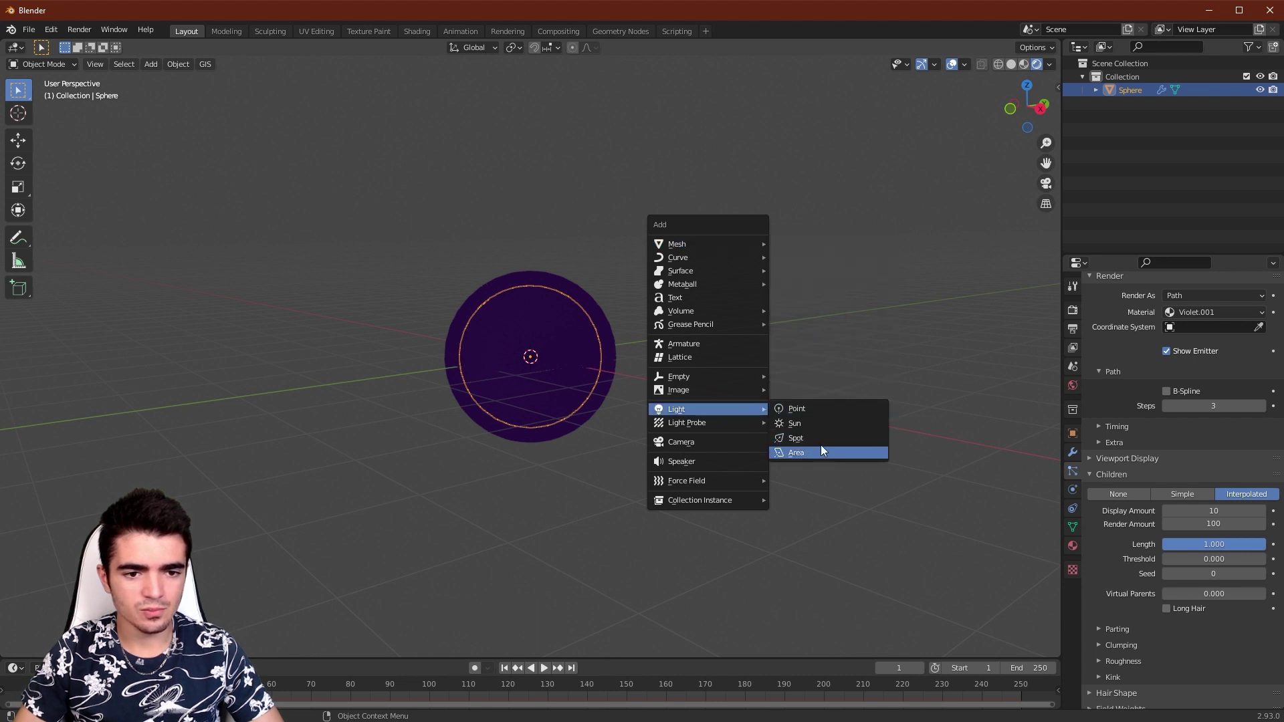
left_click(816, 429)
Step: Move the sun light to about X -2.83, Y -3.25, Z 1.65 m and rotate it about 57° around X toward the sphere
scroll(696, 323, "down", 3)
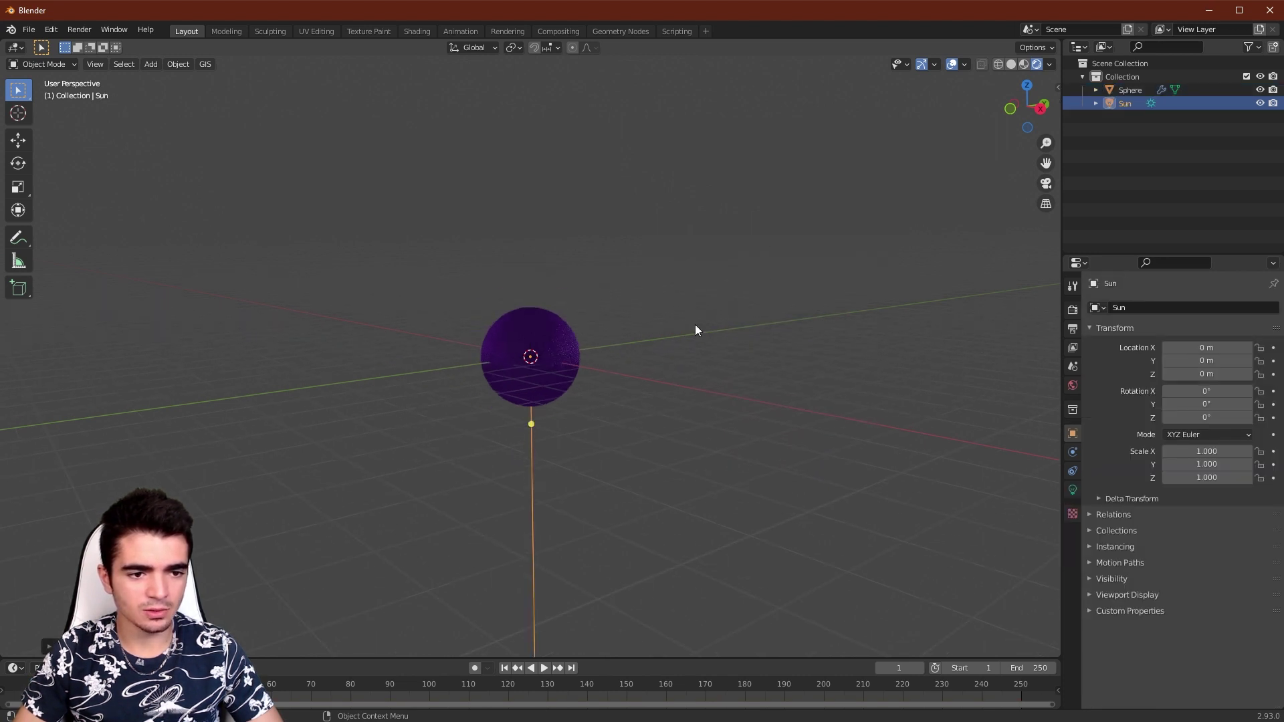
key("g")
left_click(537, 348)
middle_click_drag(538, 348, 303, 291)
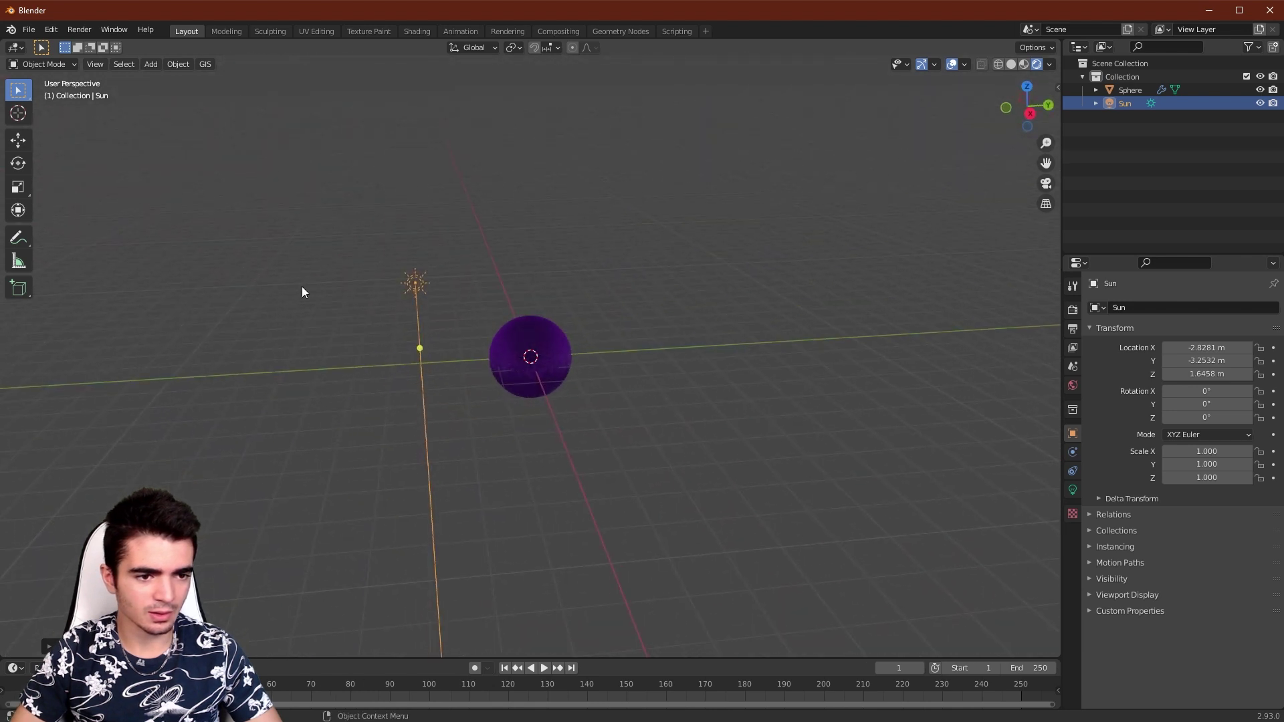
key("r")
key("x")
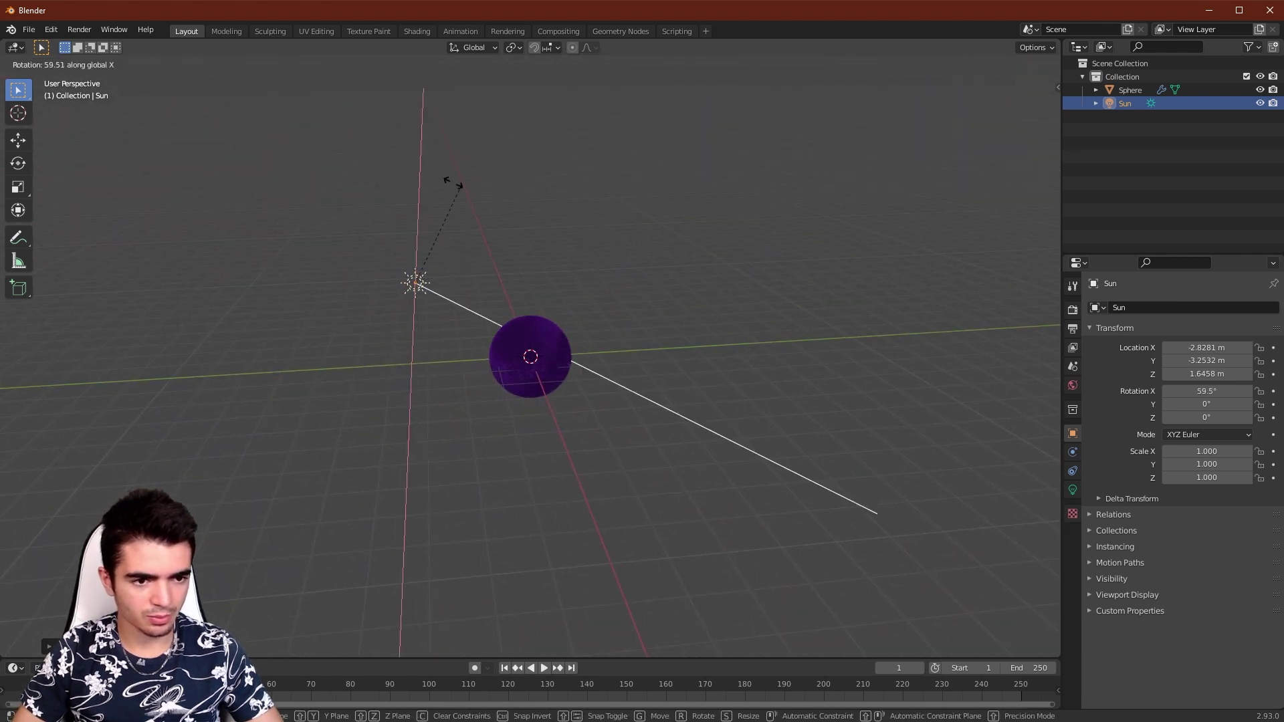
left_click(472, 177)
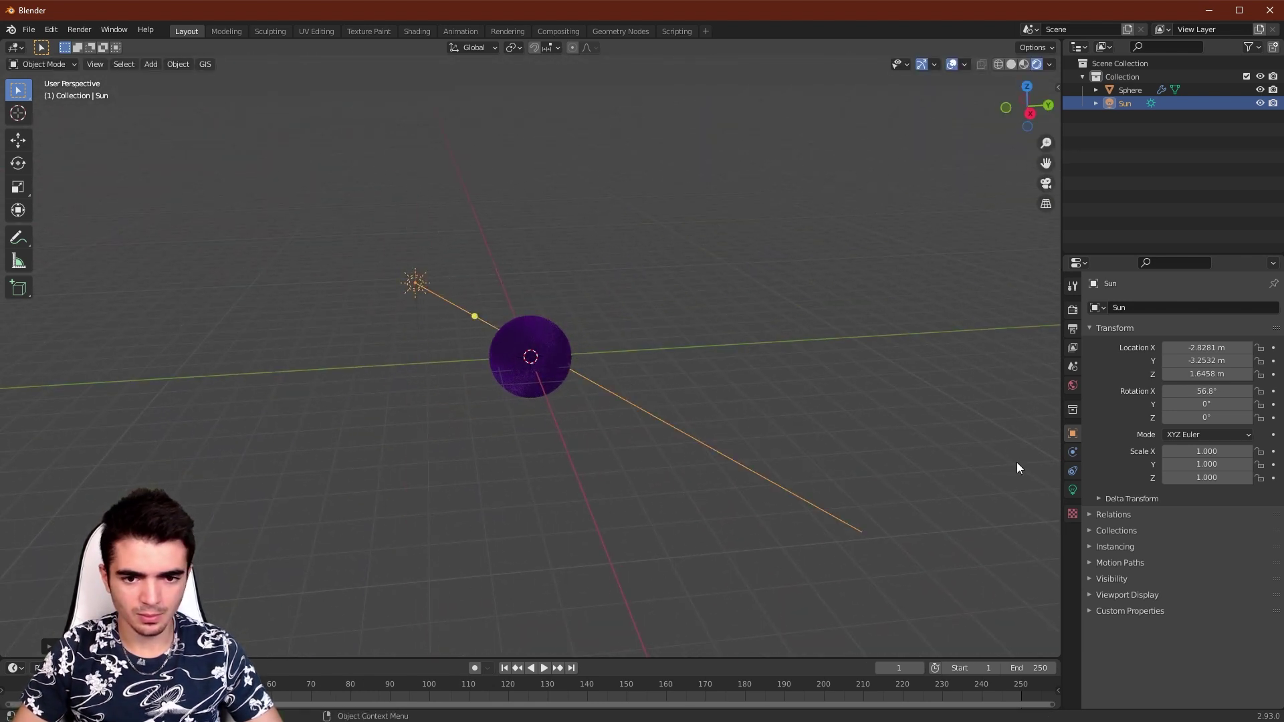
Step: Set the sun light's strength to 3
left_click(1073, 489)
left_click(1210, 394)
type("3")
key("Return")
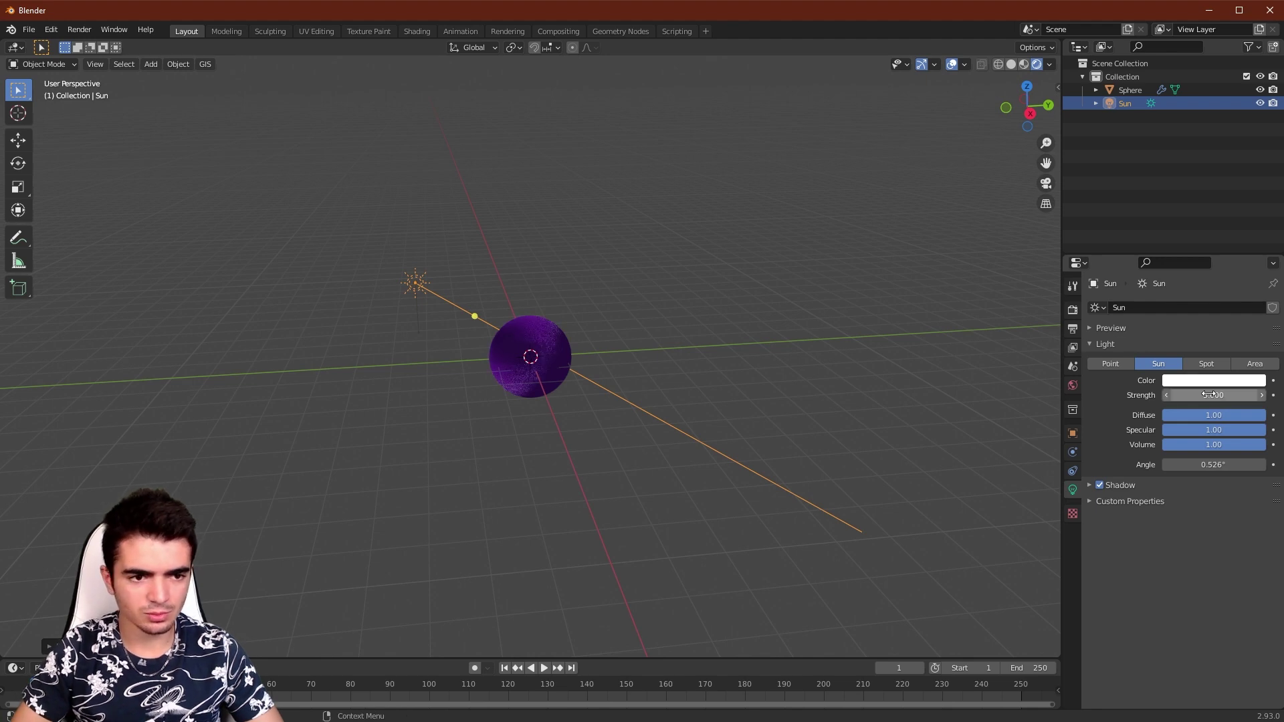
scroll(632, 352, "up", 5)
middle_click_drag(633, 352, 707, 334)
scroll(706, 329, "up", 3)
middle_click_drag(570, 356, 488, 330)
scroll(496, 335, "up", 1)
scroll(488, 330, "down", 2)
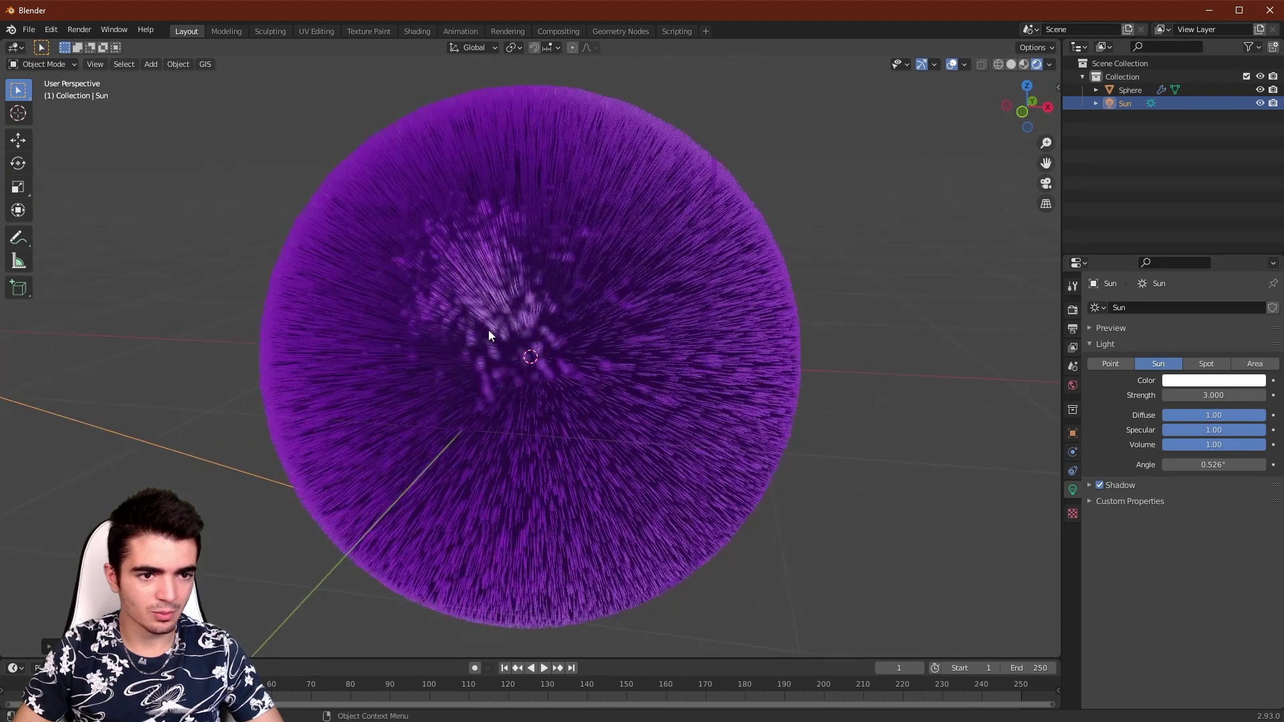
Step: Enable Ambient Occlusion and Screen Space Reflections in the Eevee render settings
left_click(1072, 328)
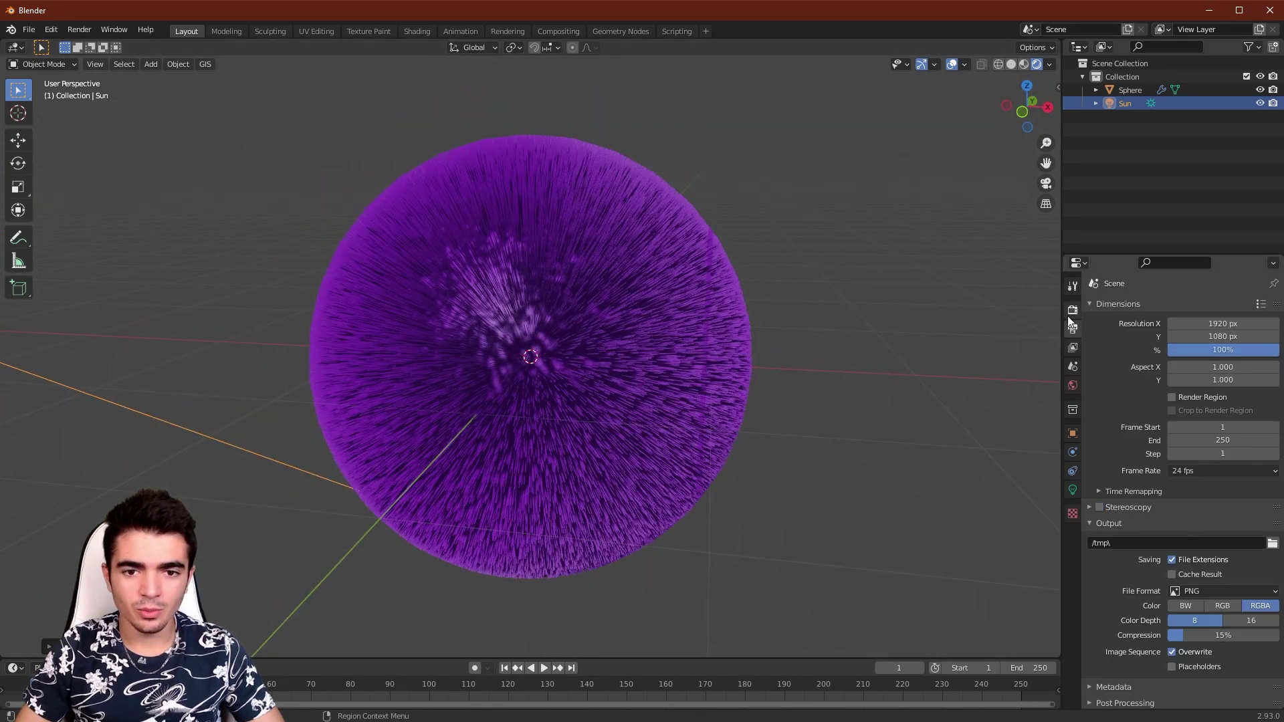
left_click(1072, 310)
left_click(1099, 399)
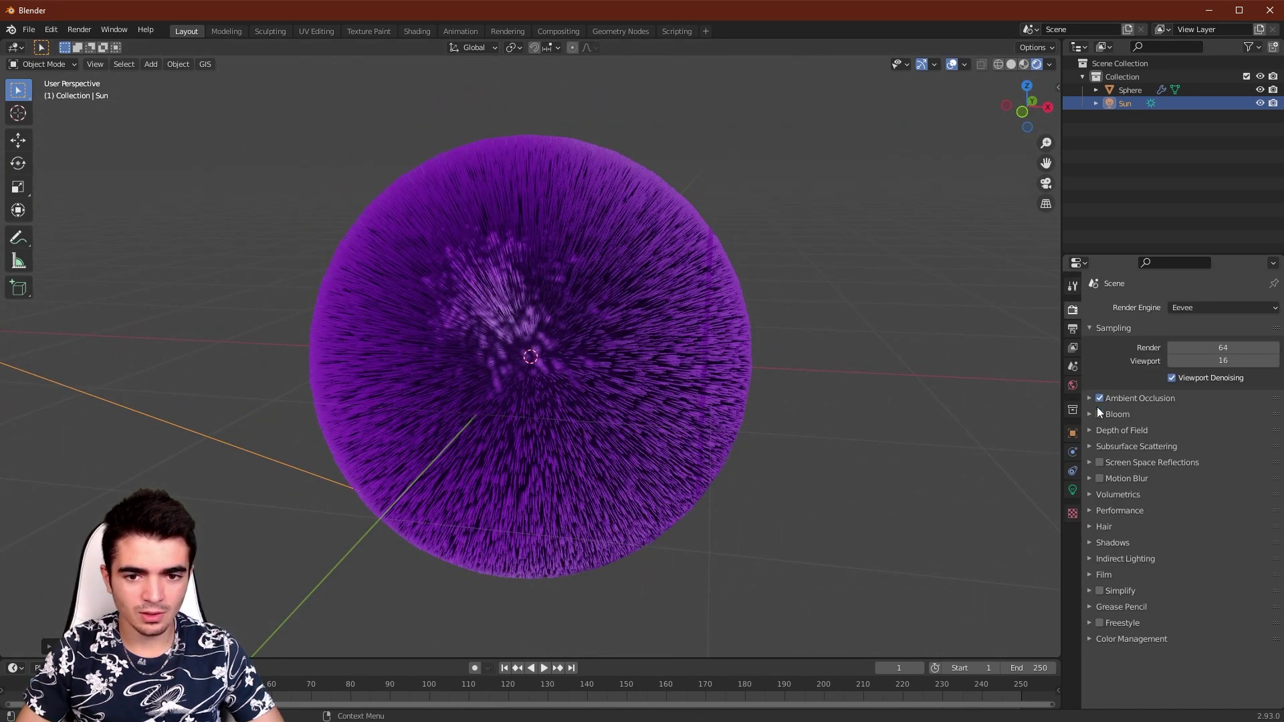
left_click(1098, 463)
left_click(1137, 464)
left_click(1145, 466)
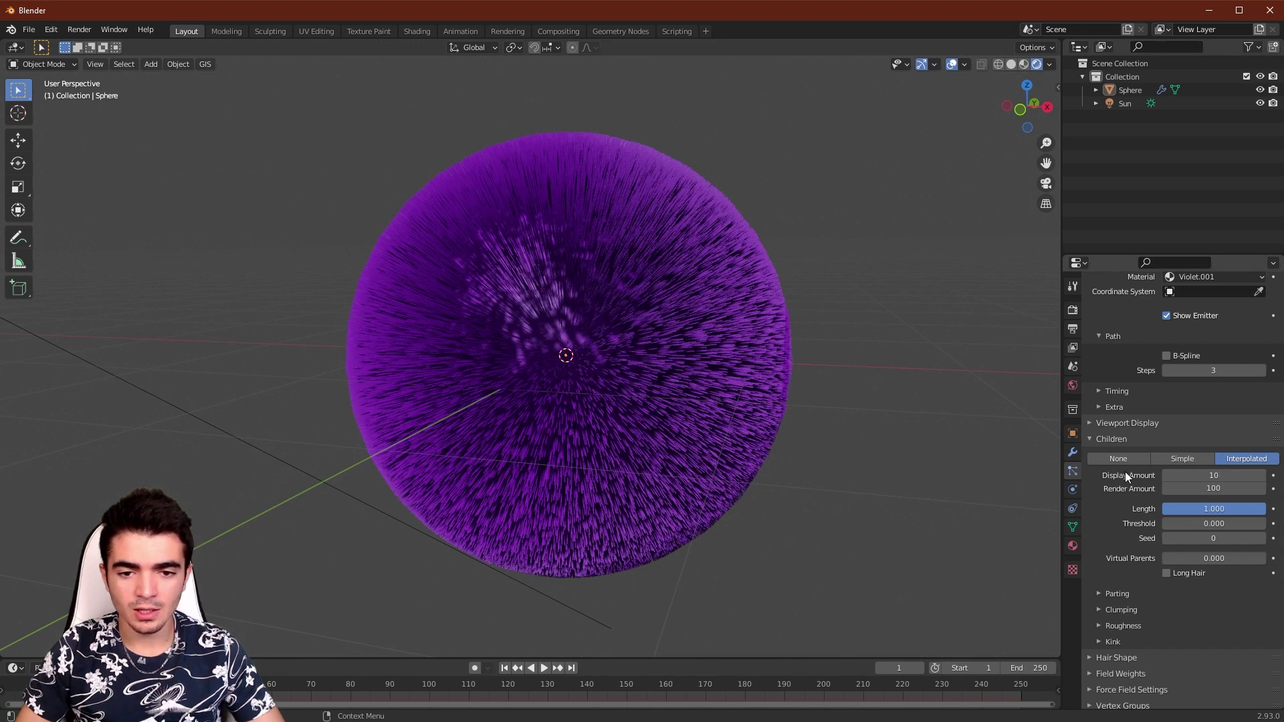
Step: Set the interpolated children's Display Amount to 20 in the sphere's hair particle system
double_click(1220, 477)
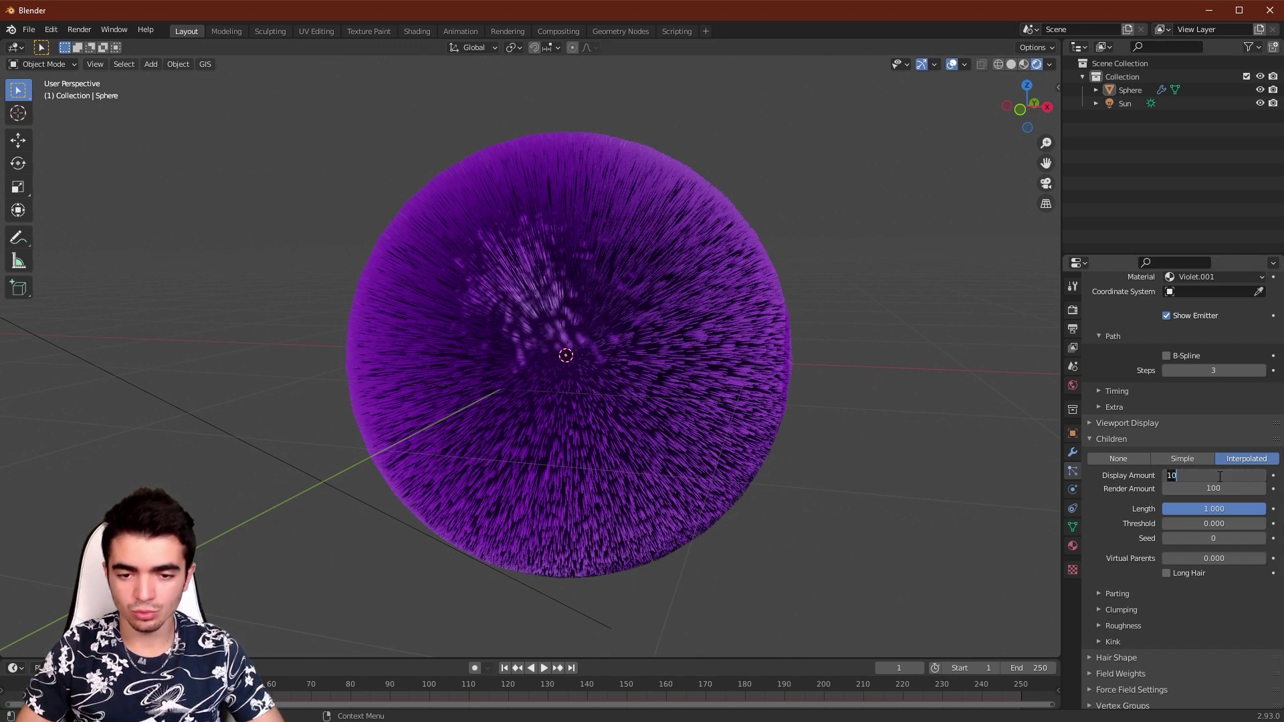
type("20")
key("Return")
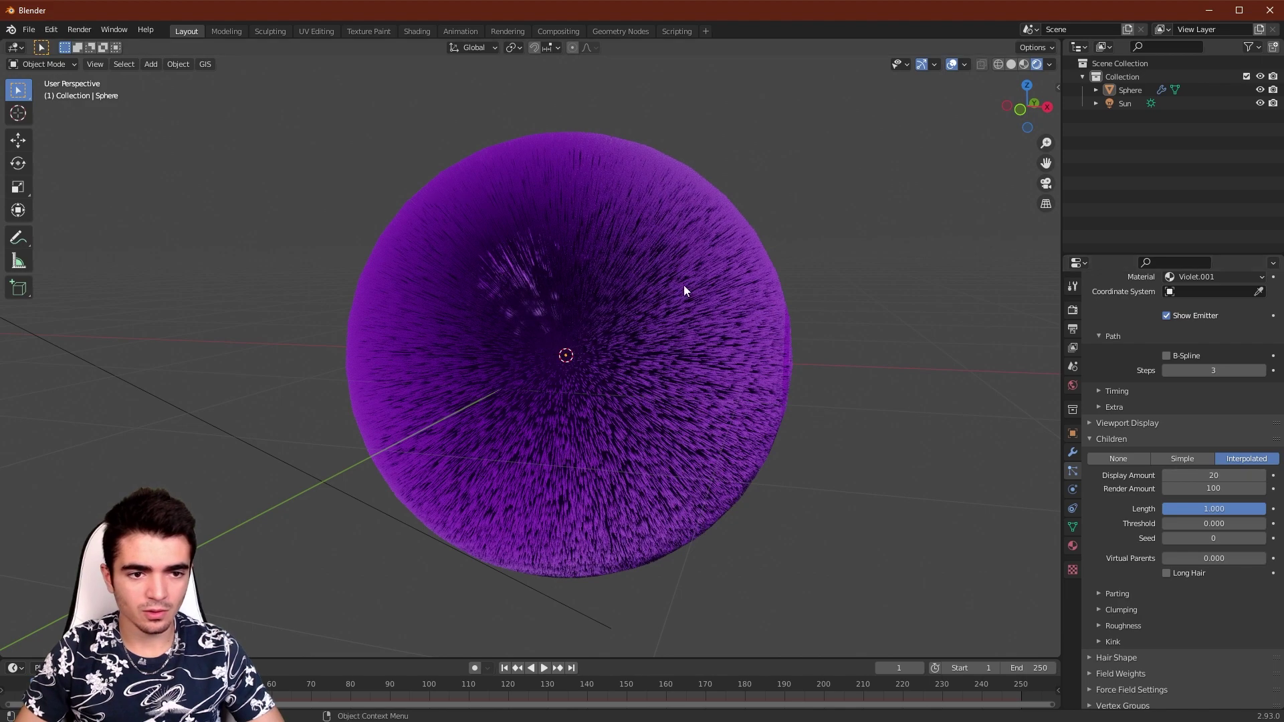
scroll(507, 254, "up", 2)
middle_click_drag(507, 258, 493, 281)
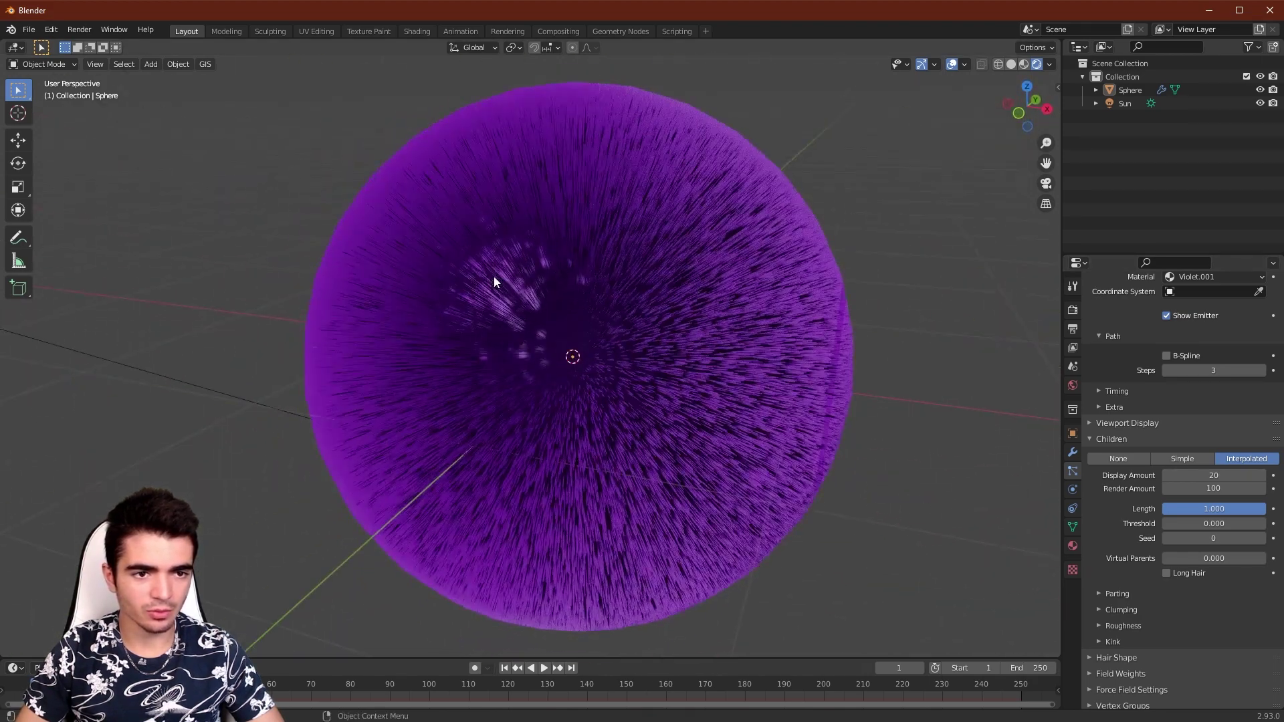
scroll(493, 280, "down", 2)
scroll(495, 277, "up", 2)
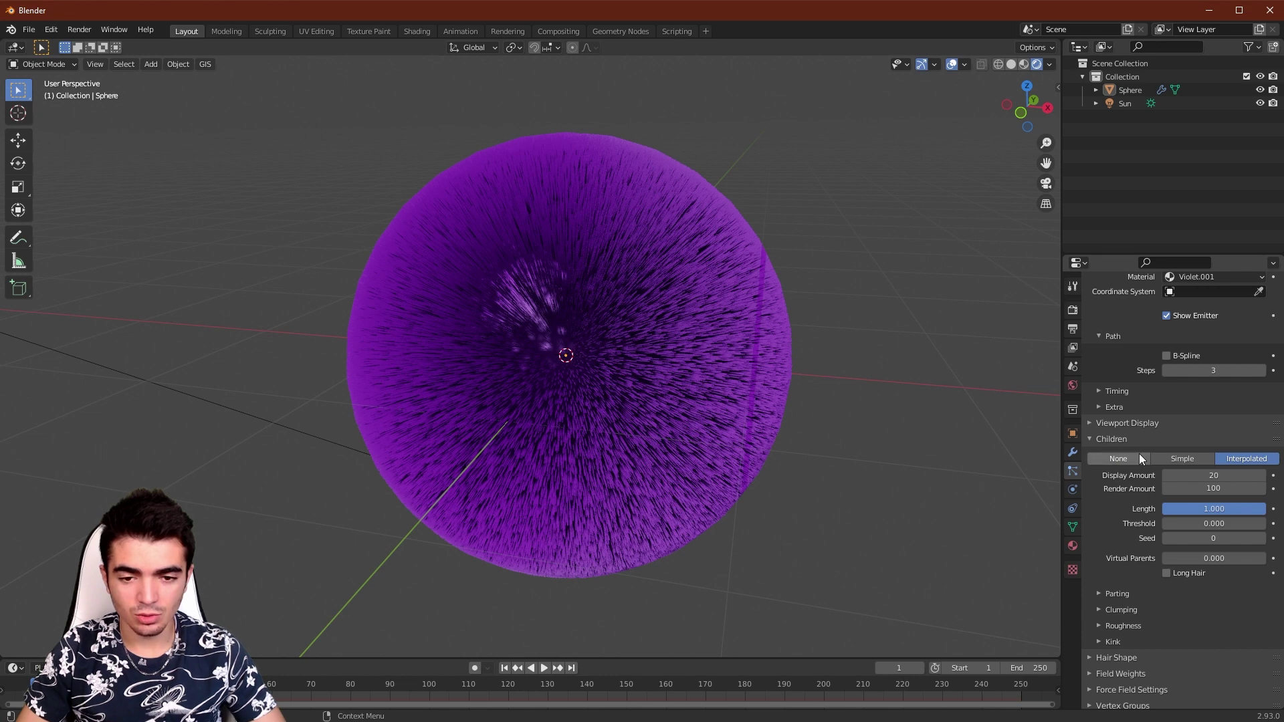
left_click_drag(1204, 508, 1269, 513)
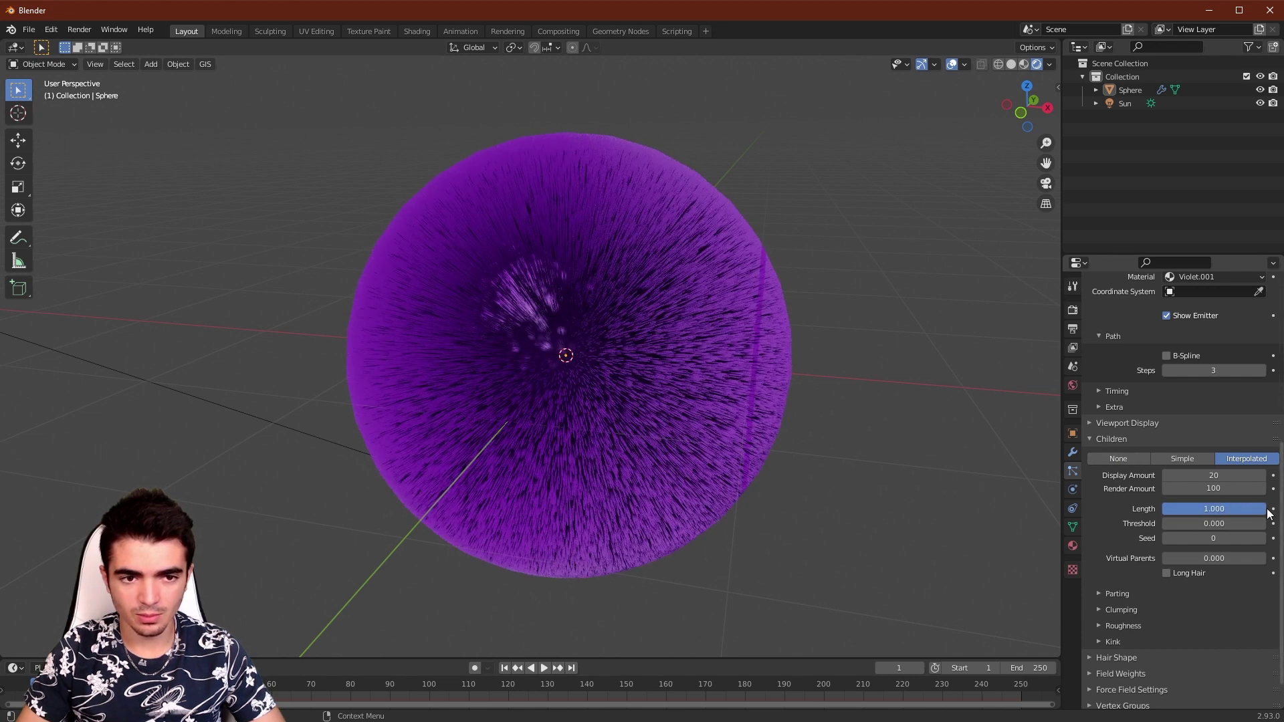
Step: Set the Clump value of the children hairs to 0.662 and examine the fur's clumping from close up
scroll(1203, 533, "down", 1)
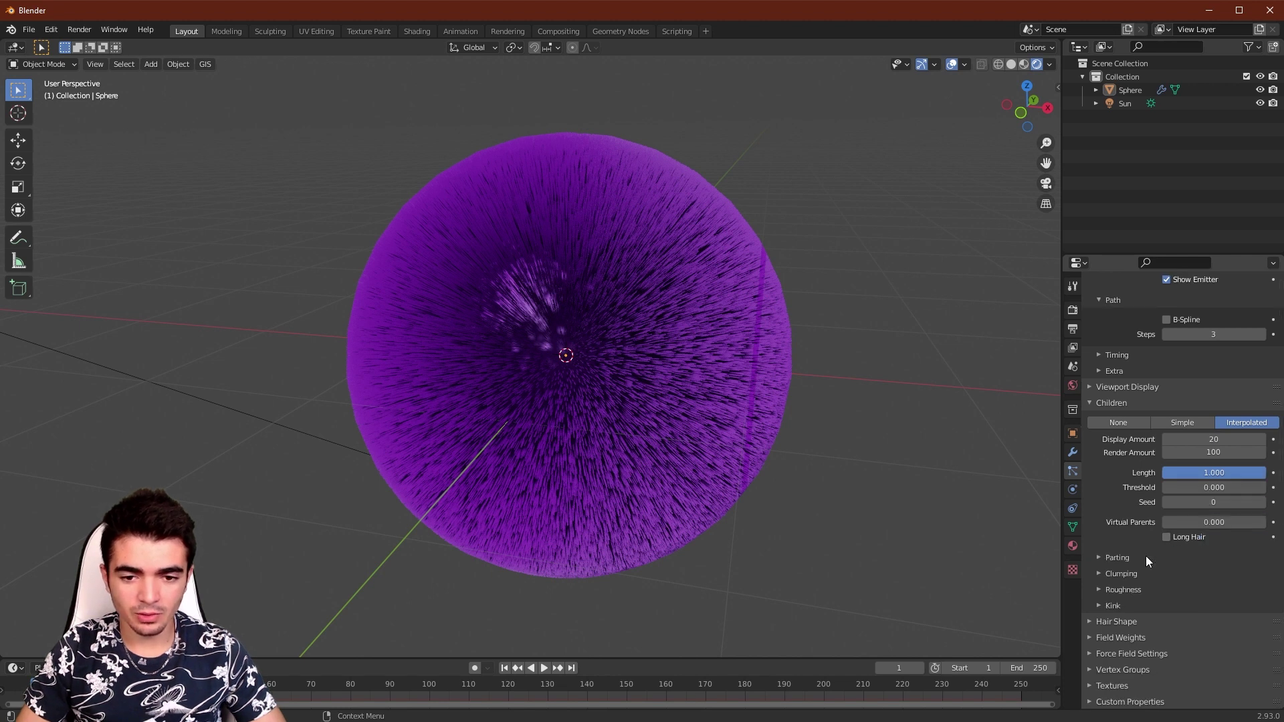
left_click(1118, 576)
scroll(1118, 577, "down", 2)
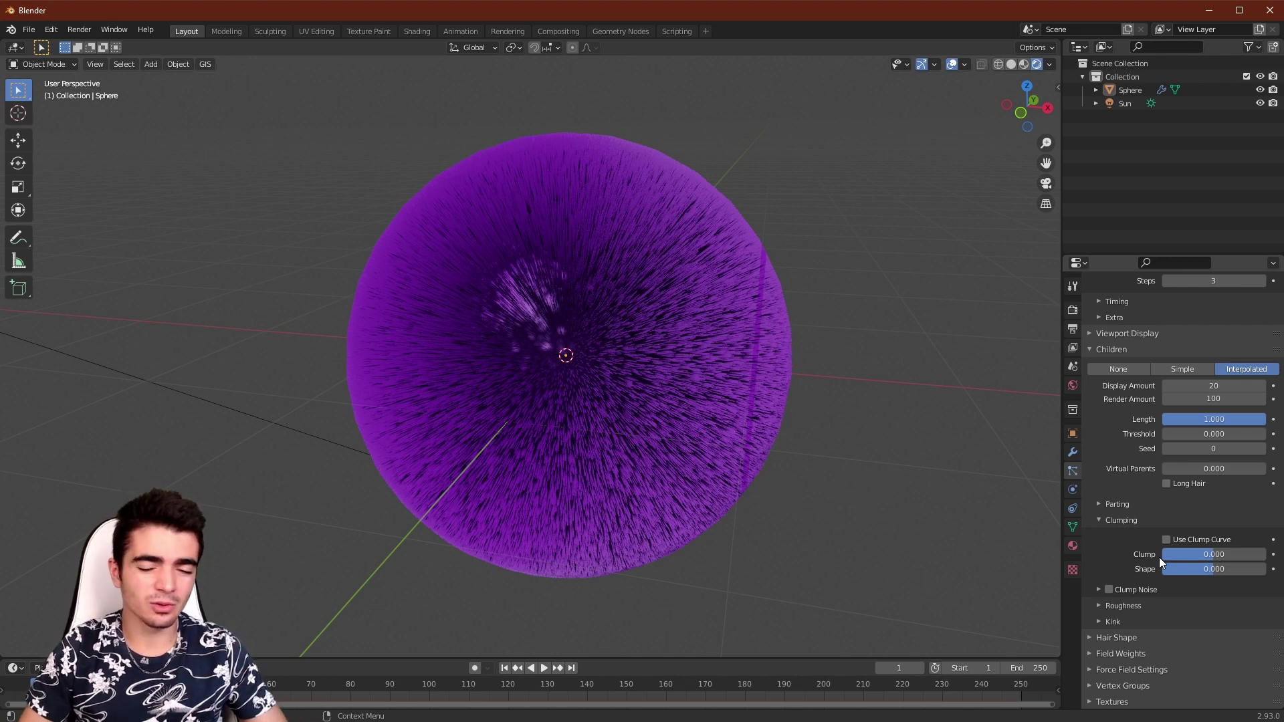
left_click_drag(1204, 555, 1242, 554)
scroll(862, 385, "up", 4)
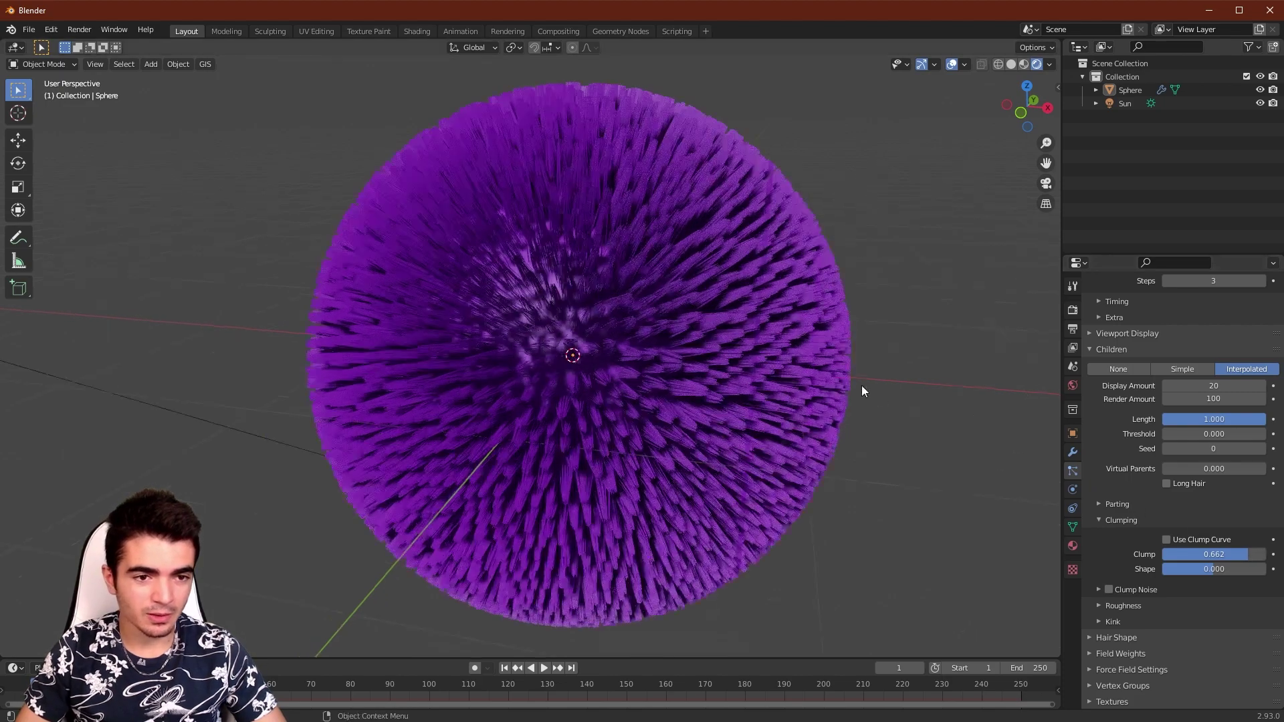
scroll(743, 330, "up", 1)
middle_click_drag(761, 267, 780, 295)
scroll(776, 287, "down", 2)
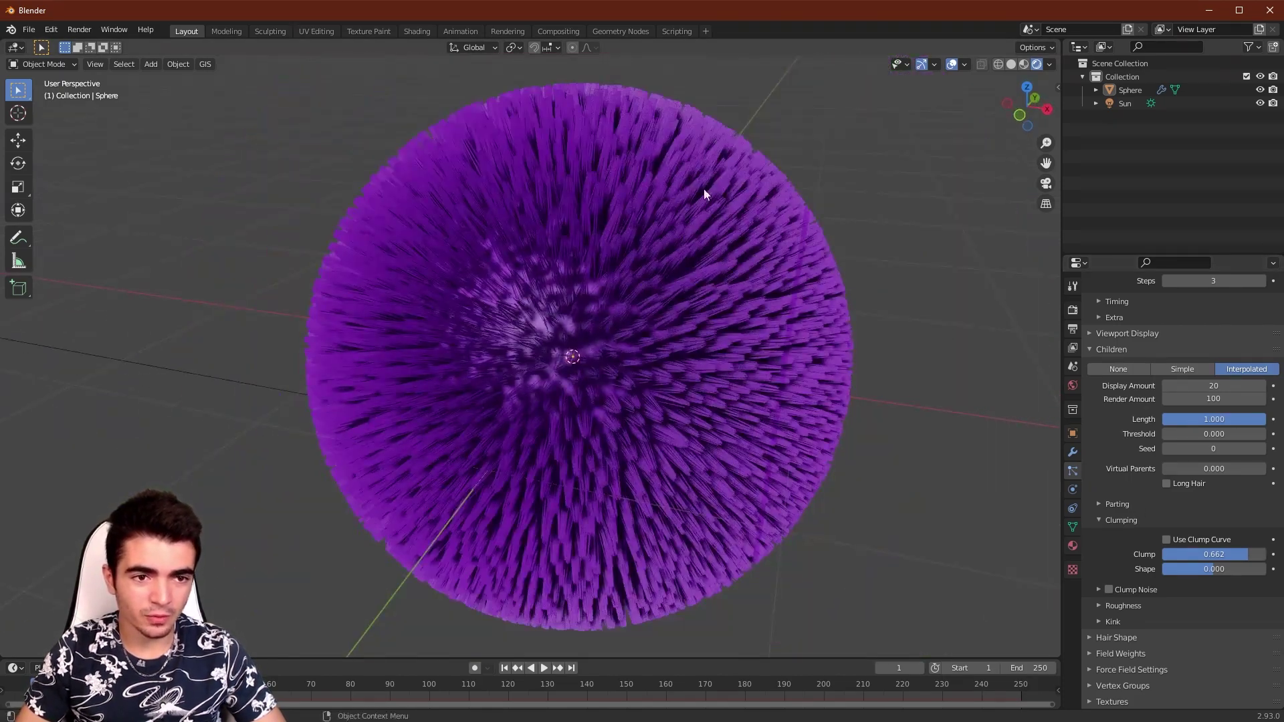
middle_click_drag(671, 200, 608, 283)
scroll(655, 275, "up", 3)
middle_click_drag(696, 269, 728, 219)
scroll(728, 219, "down", 3)
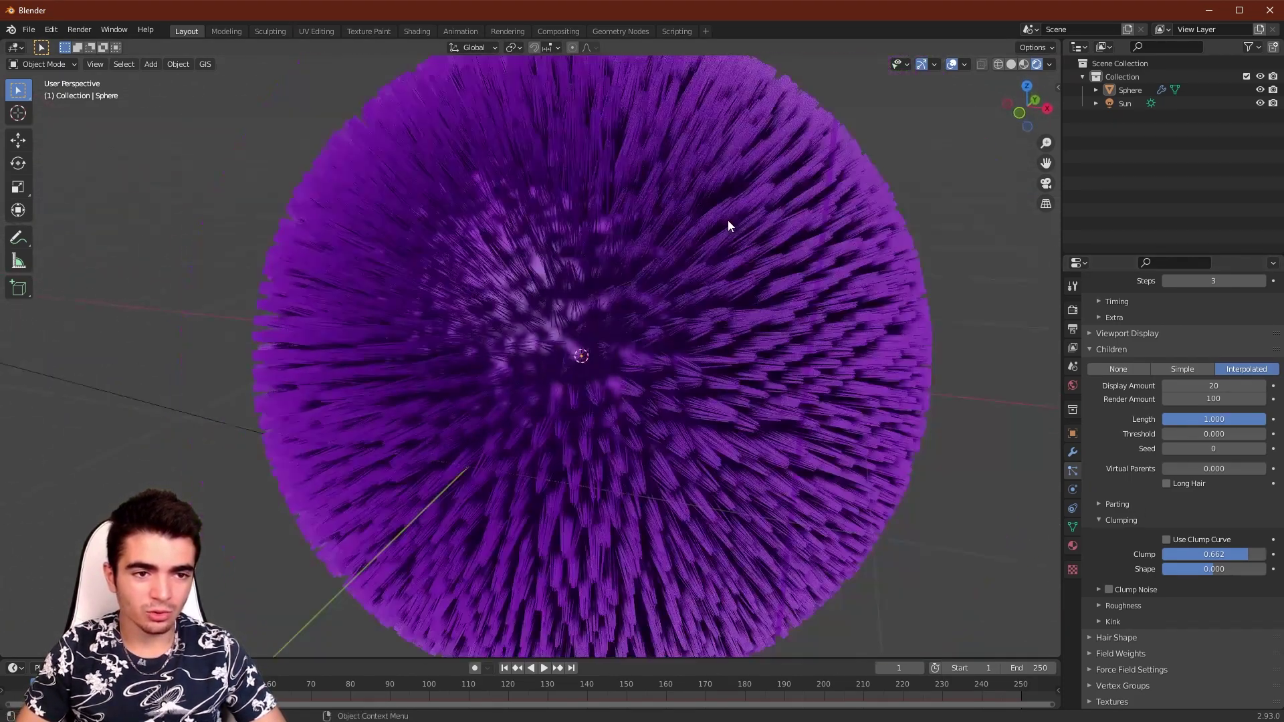
scroll(696, 179, "up", 1)
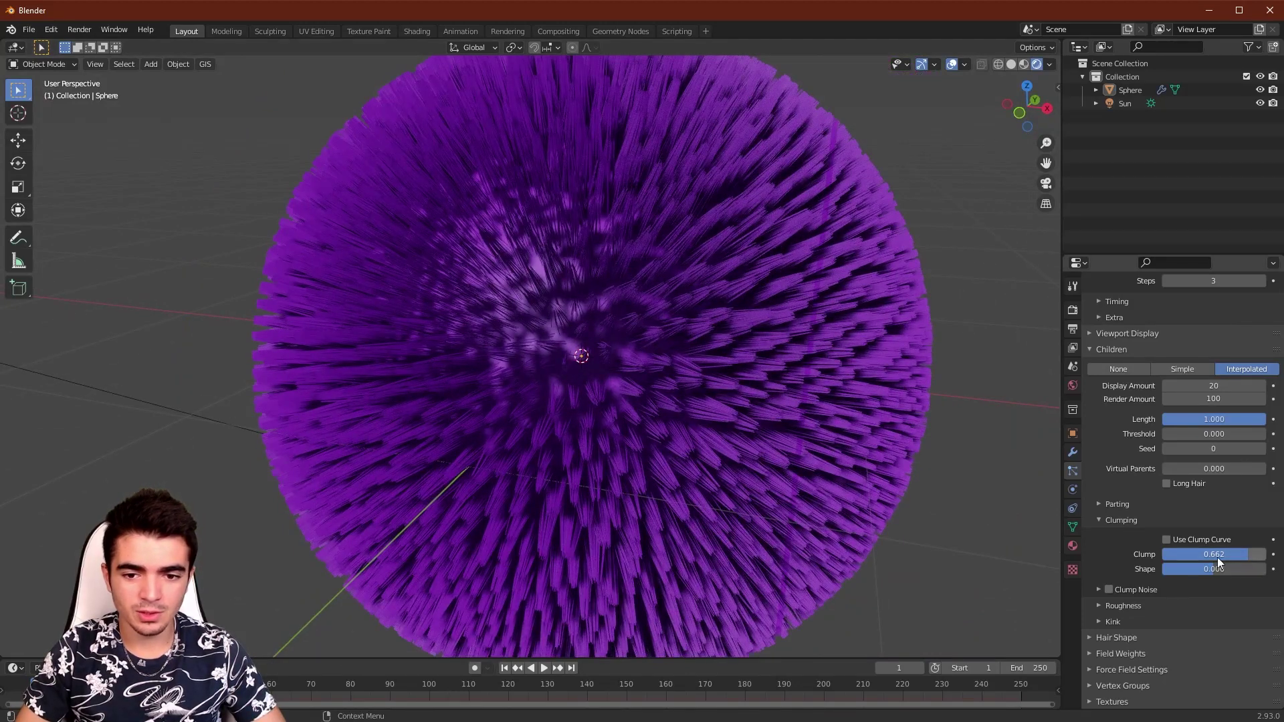
Step: Reduce the Clump value of the children hairs to 0.395
mouse_move(1247, 555)
left_mouse_down()
mouse_move(1198, 554)
mouse_move(1245, 554)
left_mouse_up()
scroll(754, 367, "down", 2)
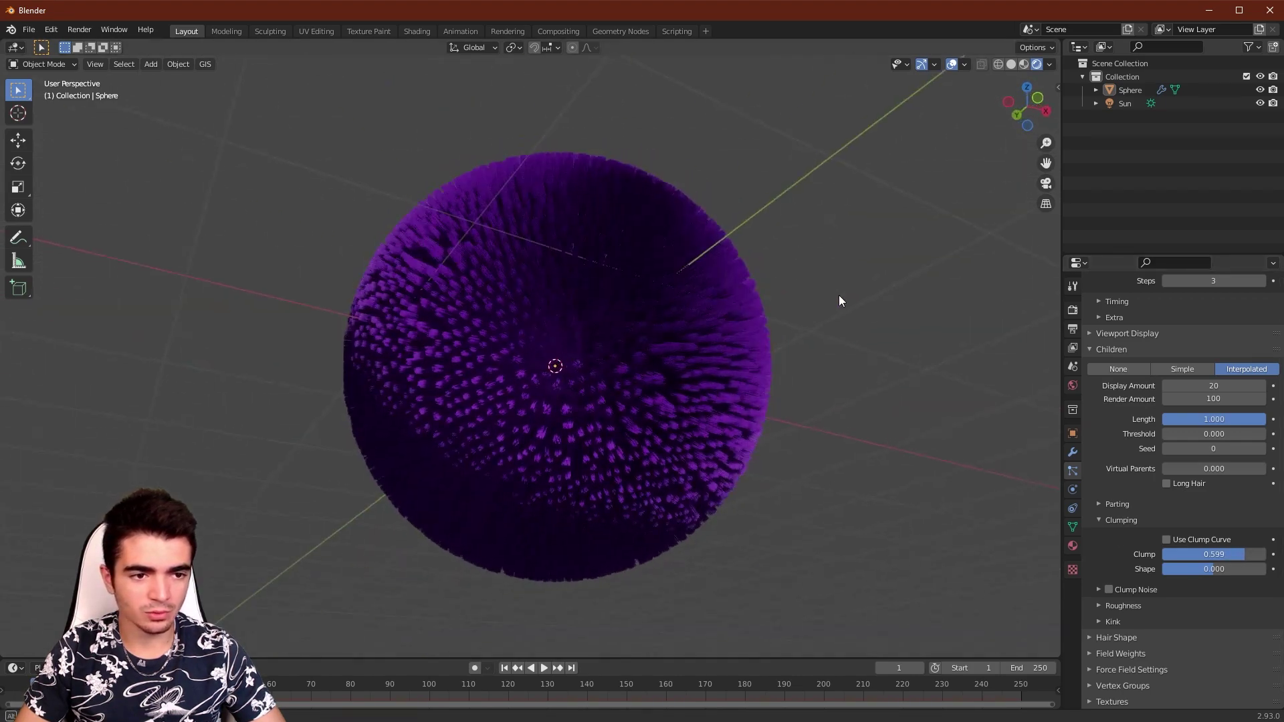
scroll(660, 310, "up", 2)
scroll(662, 312, "down", 2)
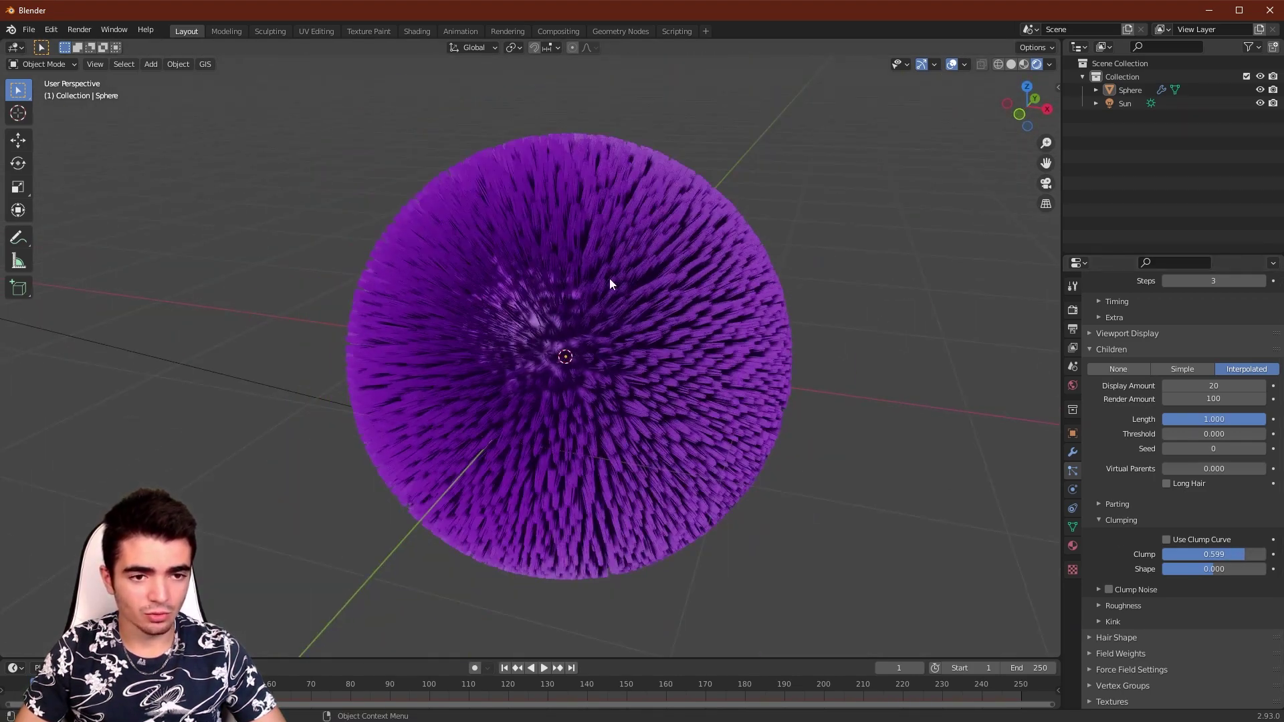
left_click_drag(1214, 554, 1190, 554)
Step: Set the Endpoint roughness of the children hairs to 0.229
scroll(1112, 525, "down", 1)
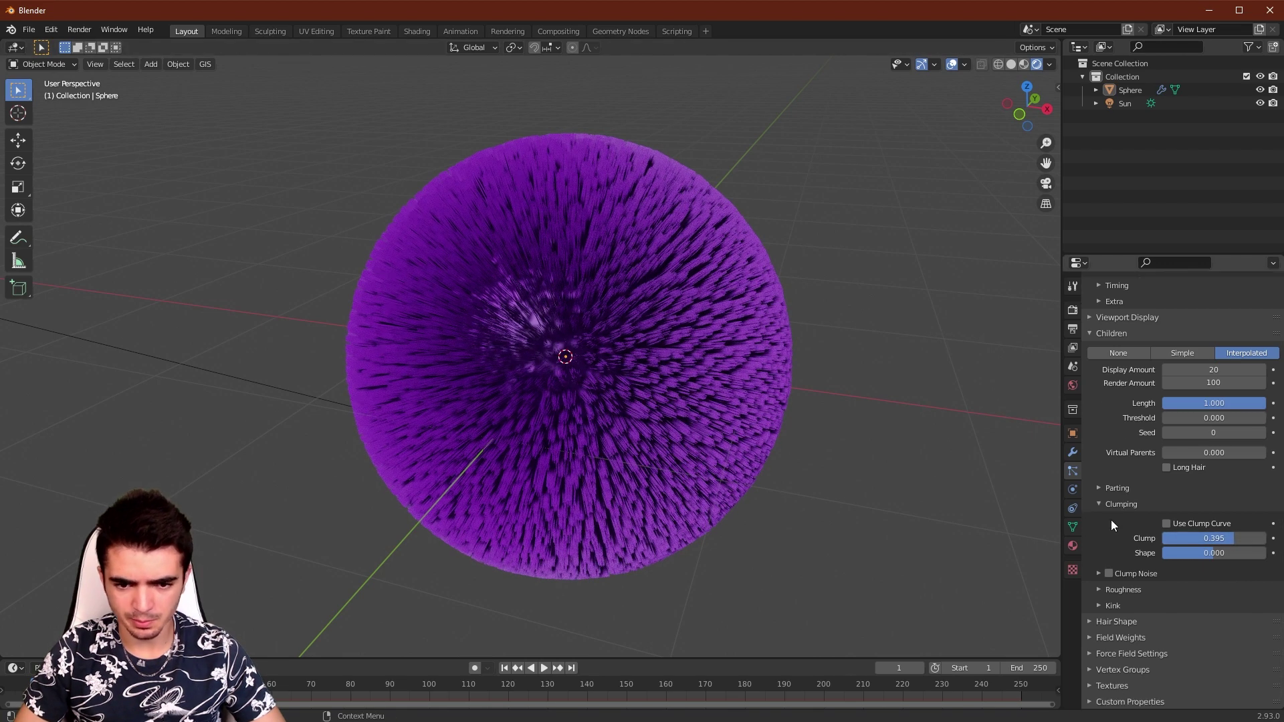
left_click(1129, 590)
scroll(1111, 589, "down", 3)
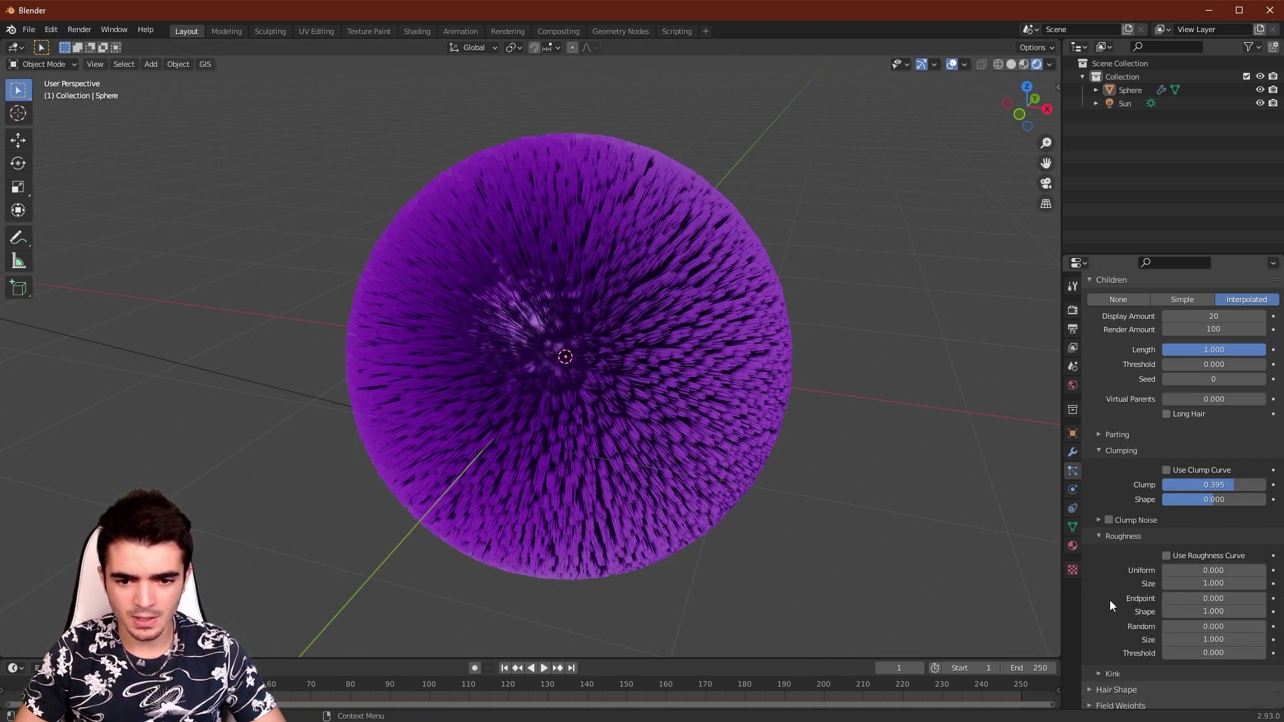
left_click_drag(1198, 599, 1234, 598)
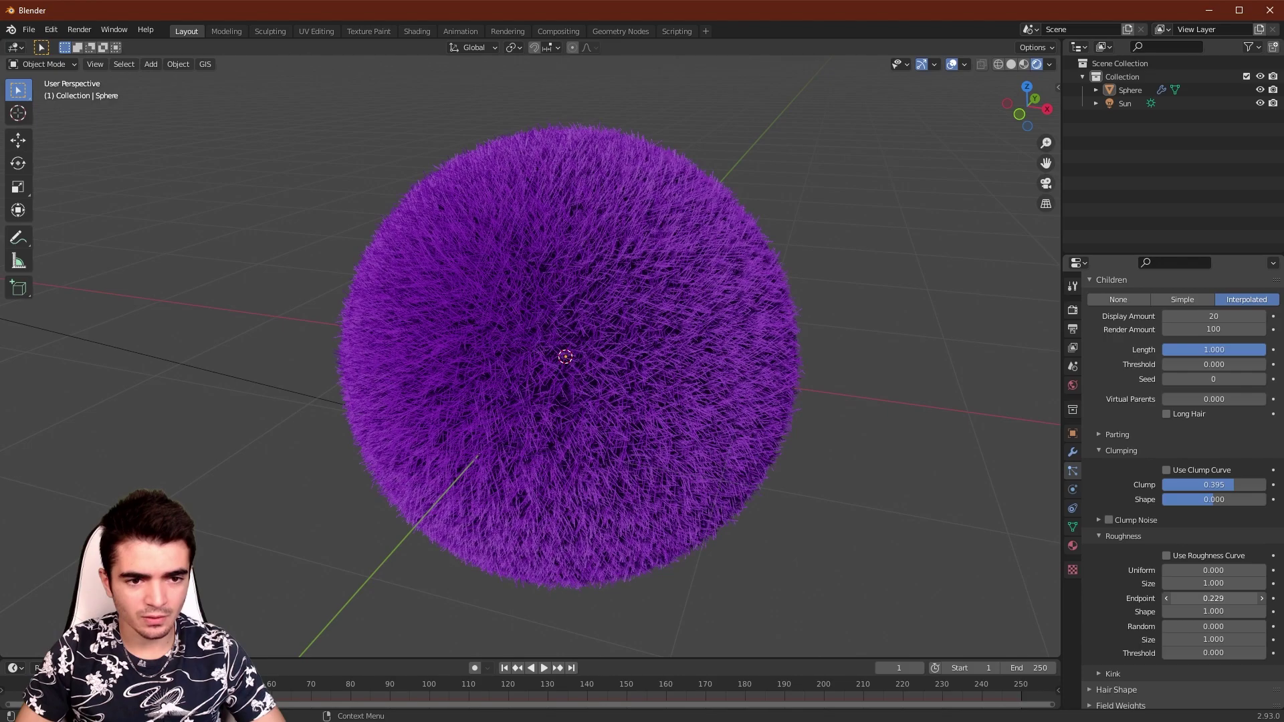
Step: Examine the roughened fur on the sphere from close up, at its middle and along its edges
mouse_move(634, 301)
middle_mouse_down()
mouse_move(636, 254)
mouse_move(672, 243)
mouse_move(643, 307)
middle_mouse_up()
scroll(672, 243, "up", 3)
scroll(644, 306, "down", 2)
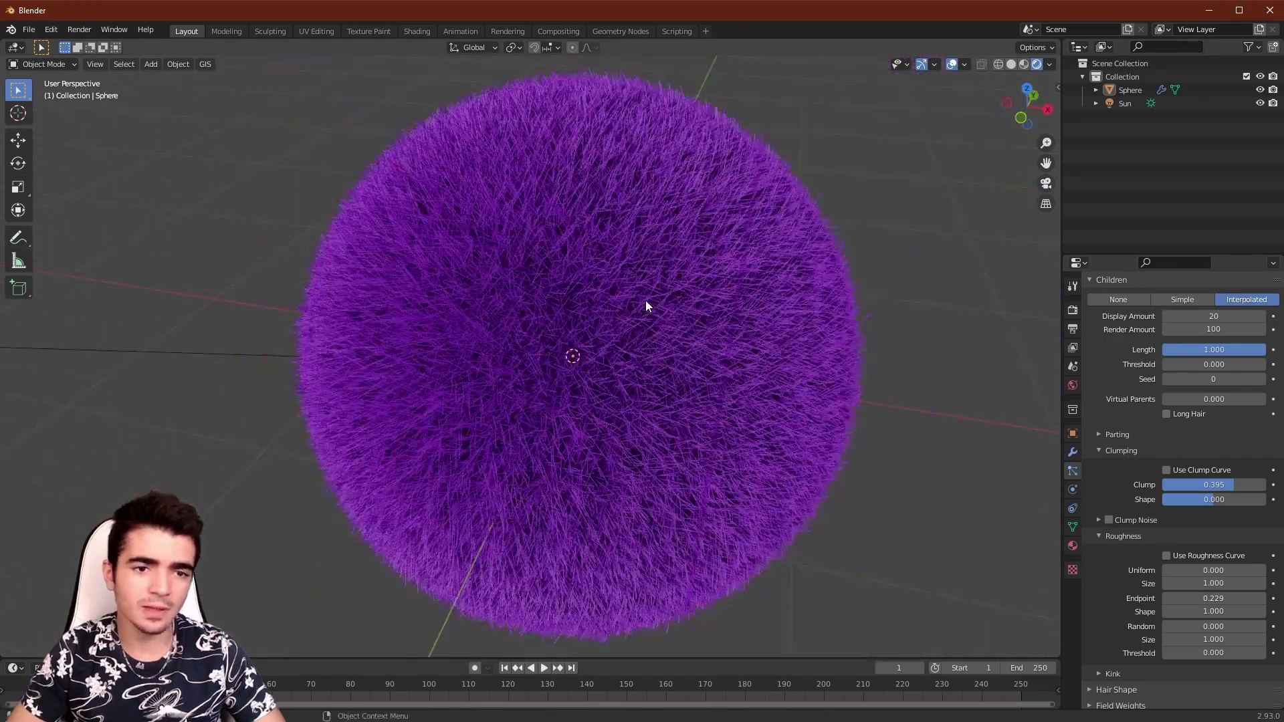
scroll(646, 300, "up", 2)
middle_click_drag(572, 269, 628, 393, "shift")
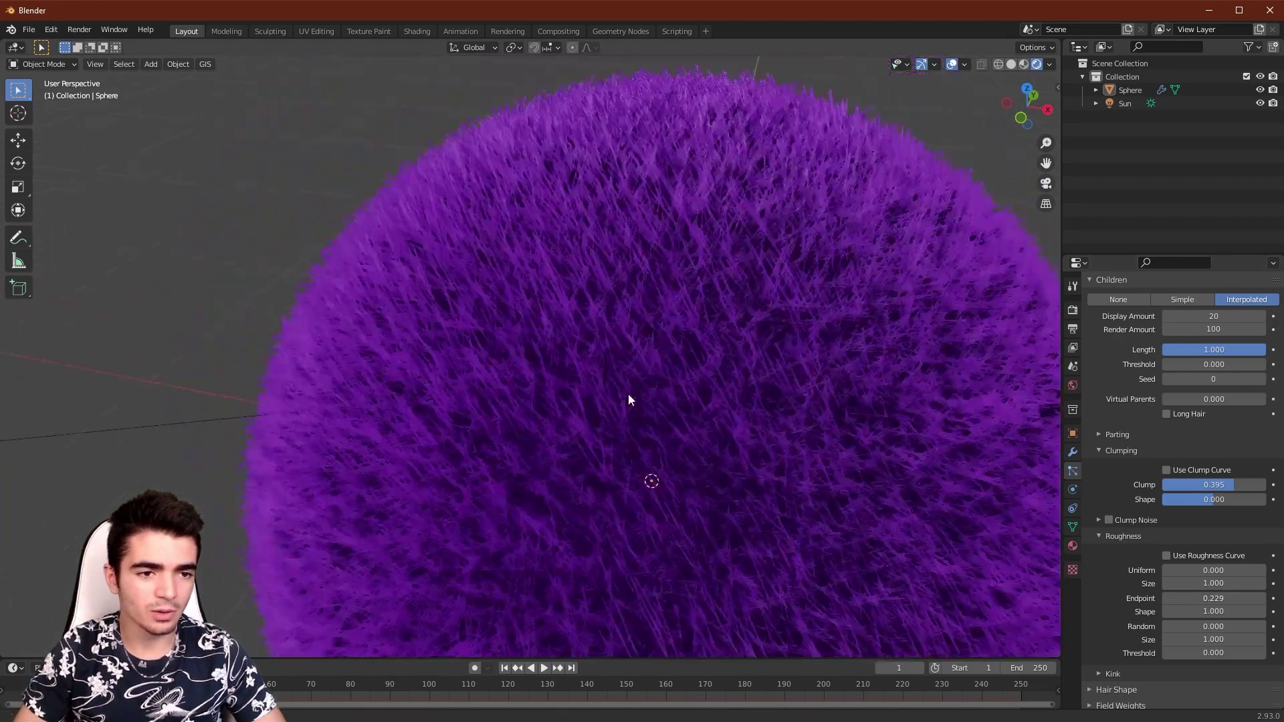
scroll(628, 393, "up", 4)
scroll(372, 189, "down", 5)
middle_click_drag(829, 368, 540, 295, "shift")
scroll(539, 294, "up", 3)
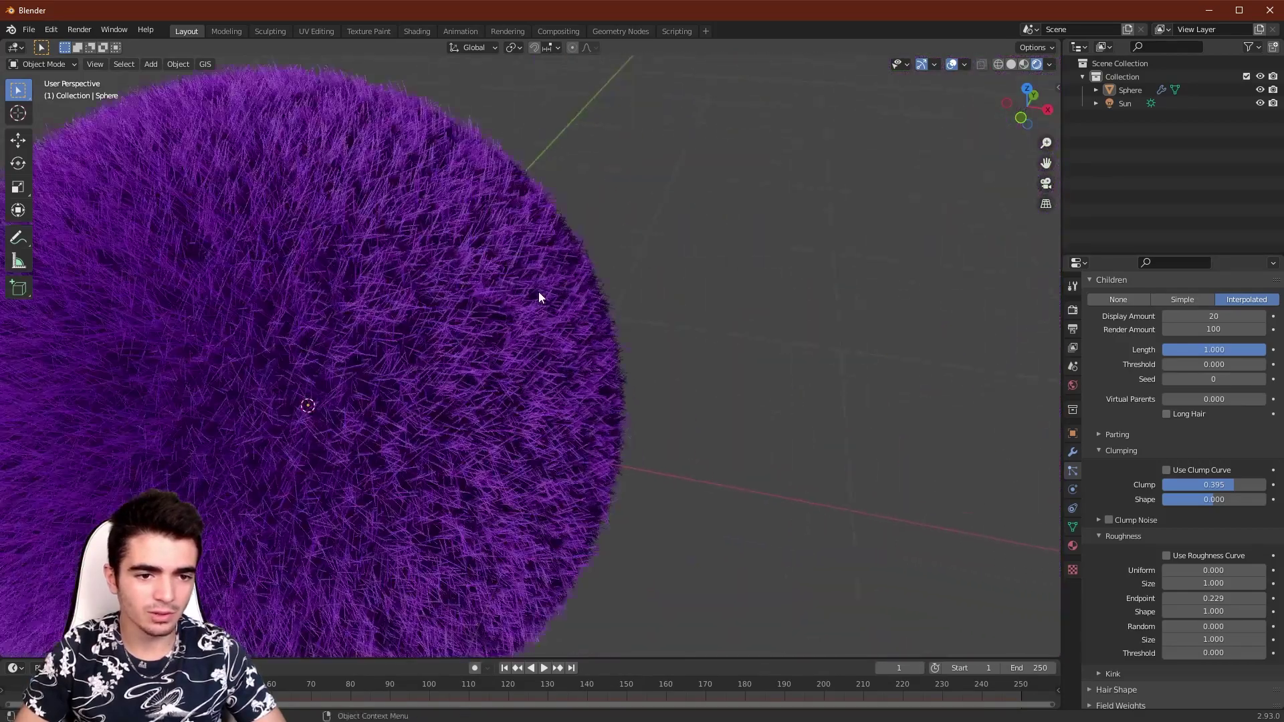
middle_click_drag(566, 340, 863, 330, "shift")
scroll(770, 367, "down", 4)
scroll(743, 357, "up", 2)
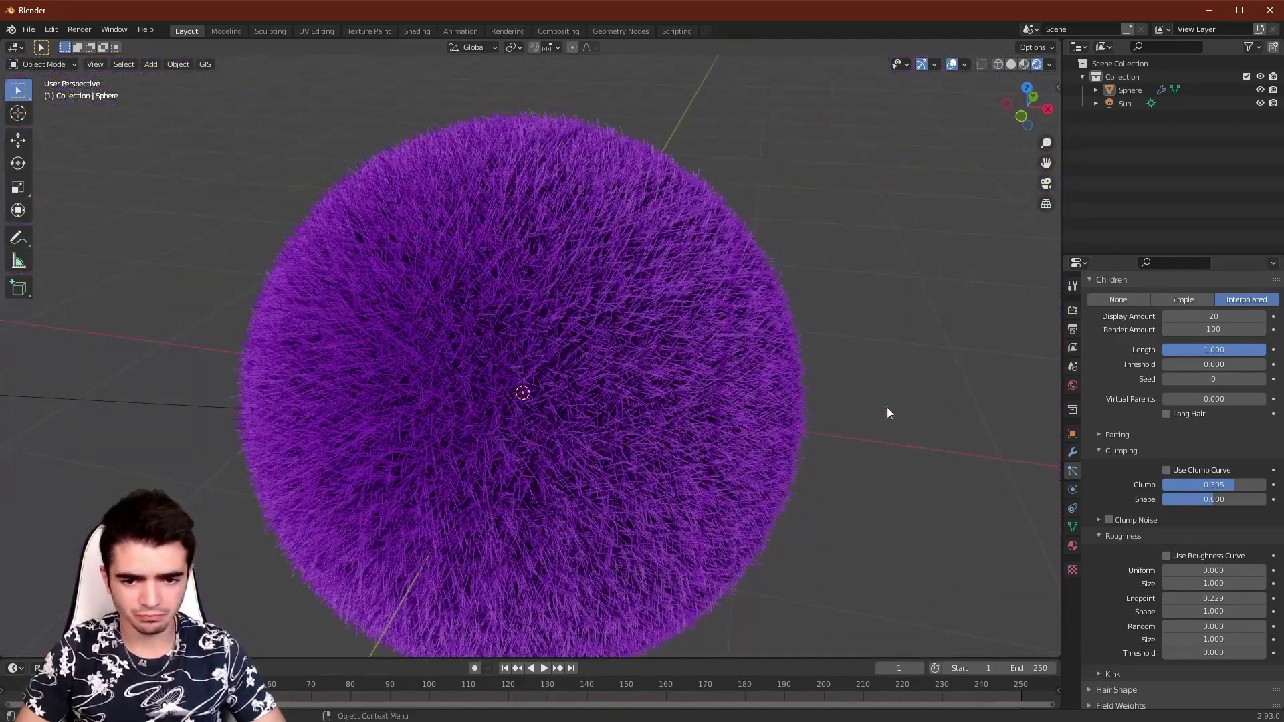
Step: Set the Endpoint roughness of the children hairs to 0.205 and check the whole fur ball
mouse_move(1225, 599)
left_mouse_down()
mouse_move(1164, 598)
mouse_move(1244, 598)
mouse_move(1195, 599)
mouse_move(1220, 598)
left_mouse_up()
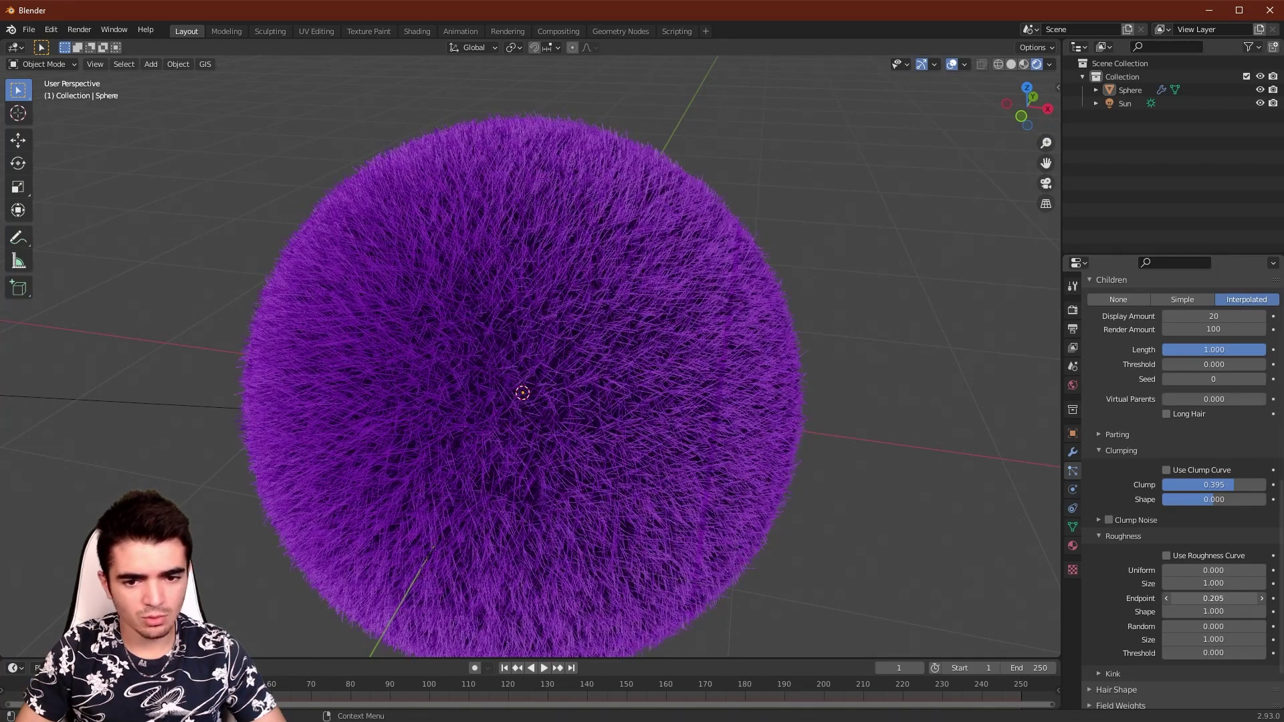
scroll(1138, 546, "down", 5)
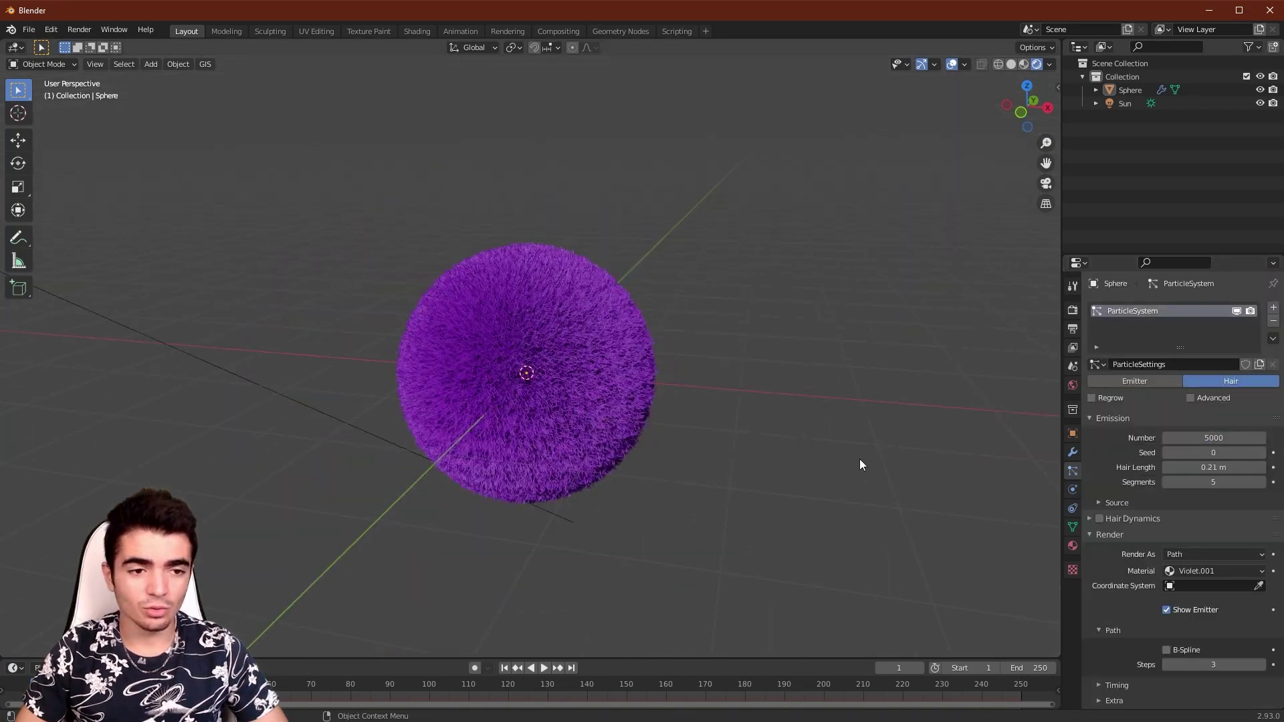
scroll(833, 460, "up", 3)
middle_click_drag(834, 460, 905, 451, "shift")
scroll(862, 455, "down", 1)
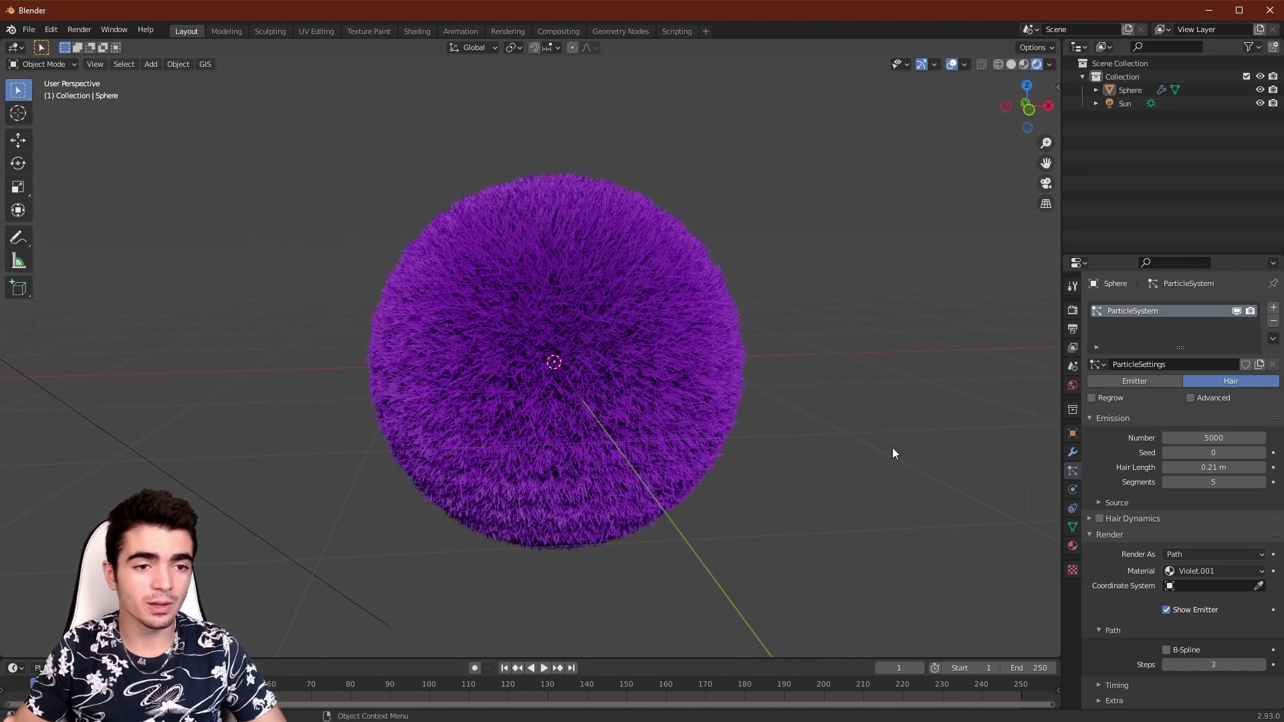
Step: Select the furry sphere and switch it to Particle Edit mode
left_click(646, 344)
middle_click_drag(792, 356, 710, 343)
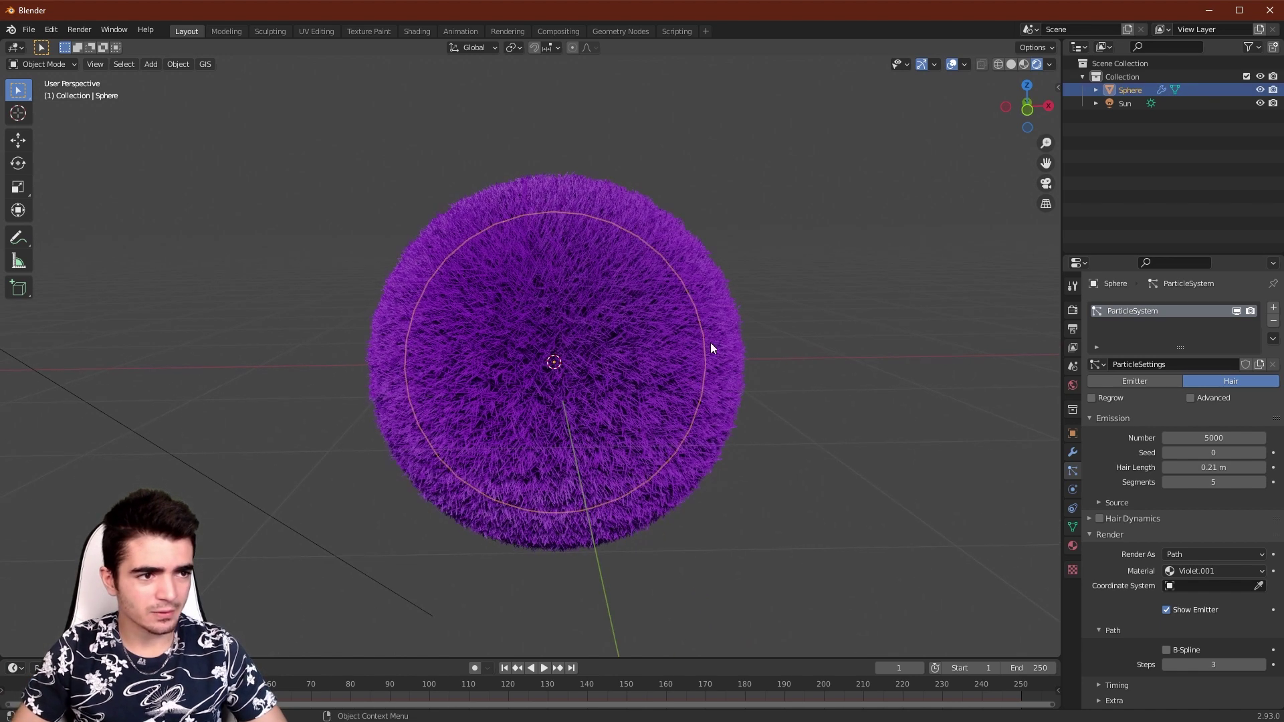
left_click(47, 64)
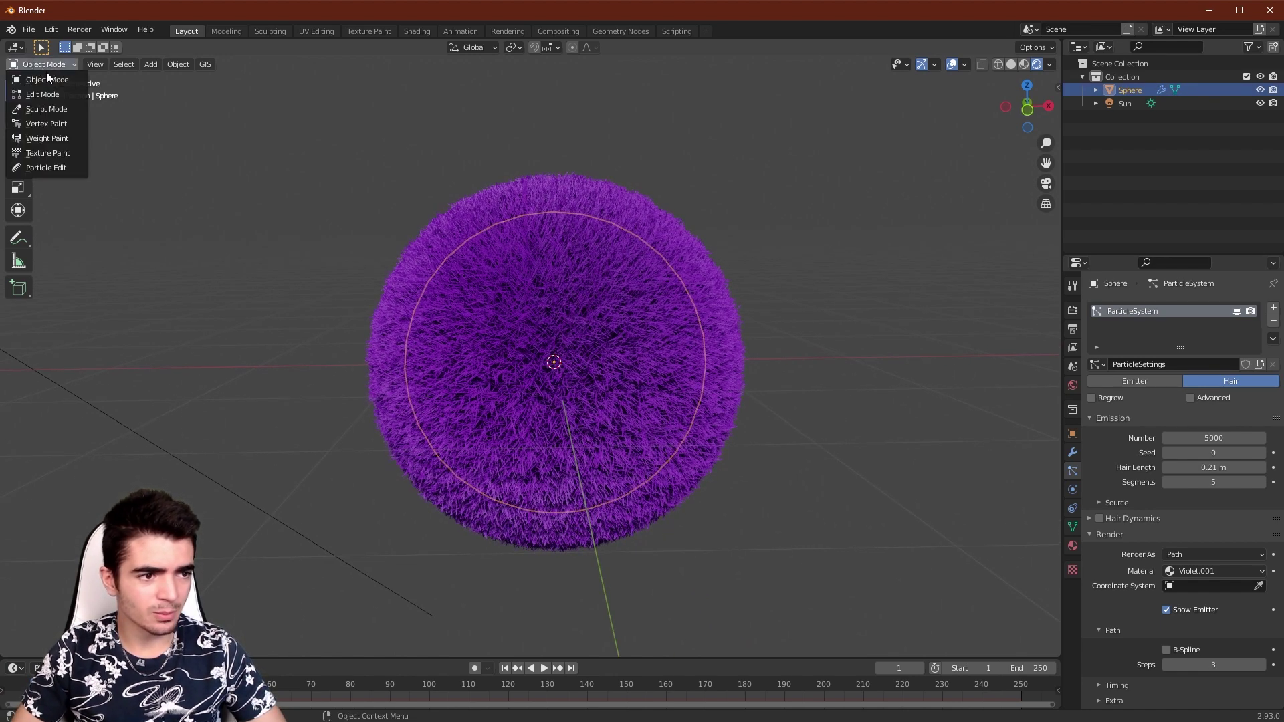
left_click(32, 169)
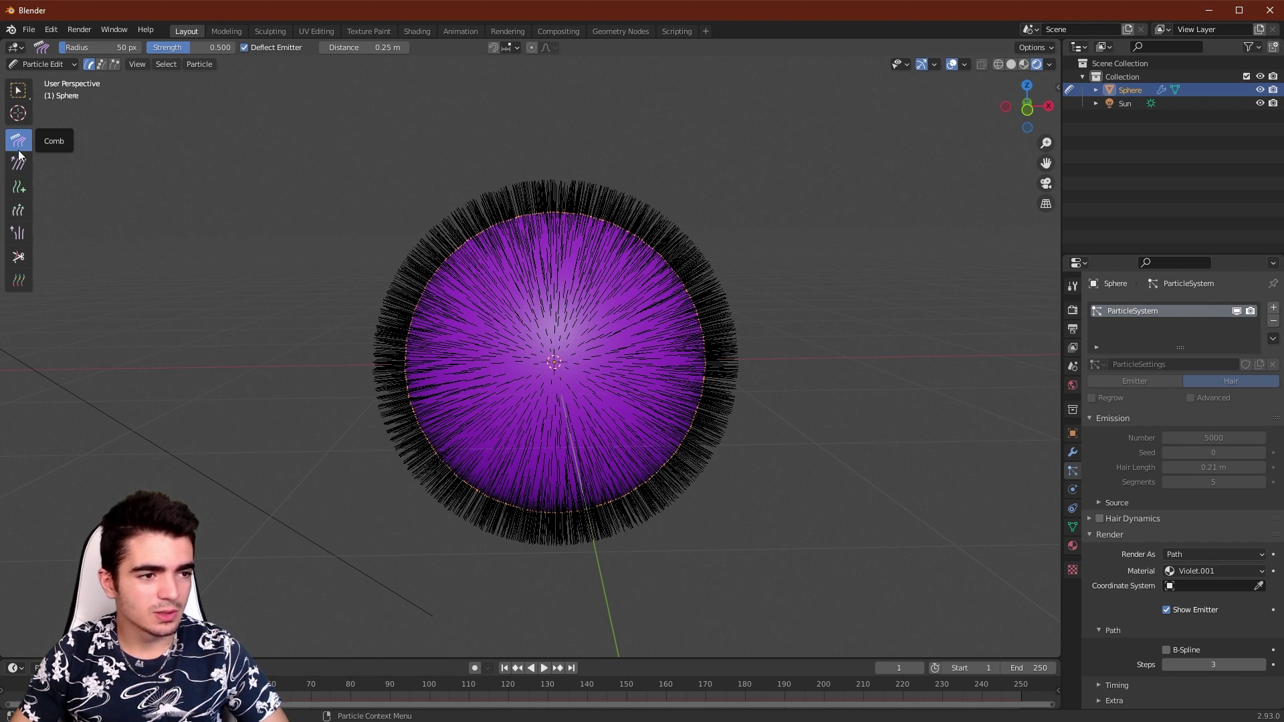
scroll(87, 263, "up", 1)
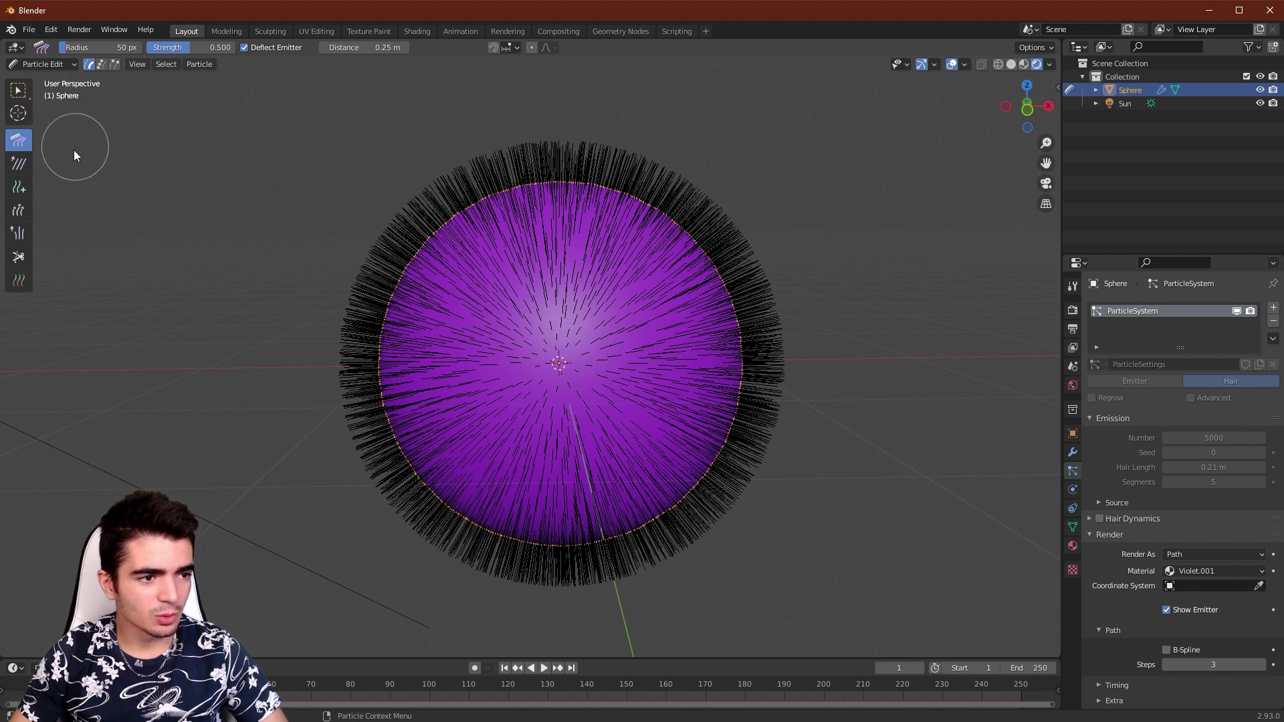
Step: Try combing the hairs on the sphere's front with the 50 px Comb brush, and undo the stroke
mouse_move(504, 231)
left_mouse_down()
mouse_move(476, 194)
mouse_move(428, 255)
mouse_move(435, 398)
mouse_move(620, 372)
mouse_move(503, 325)
mouse_move(599, 325)
left_mouse_up()
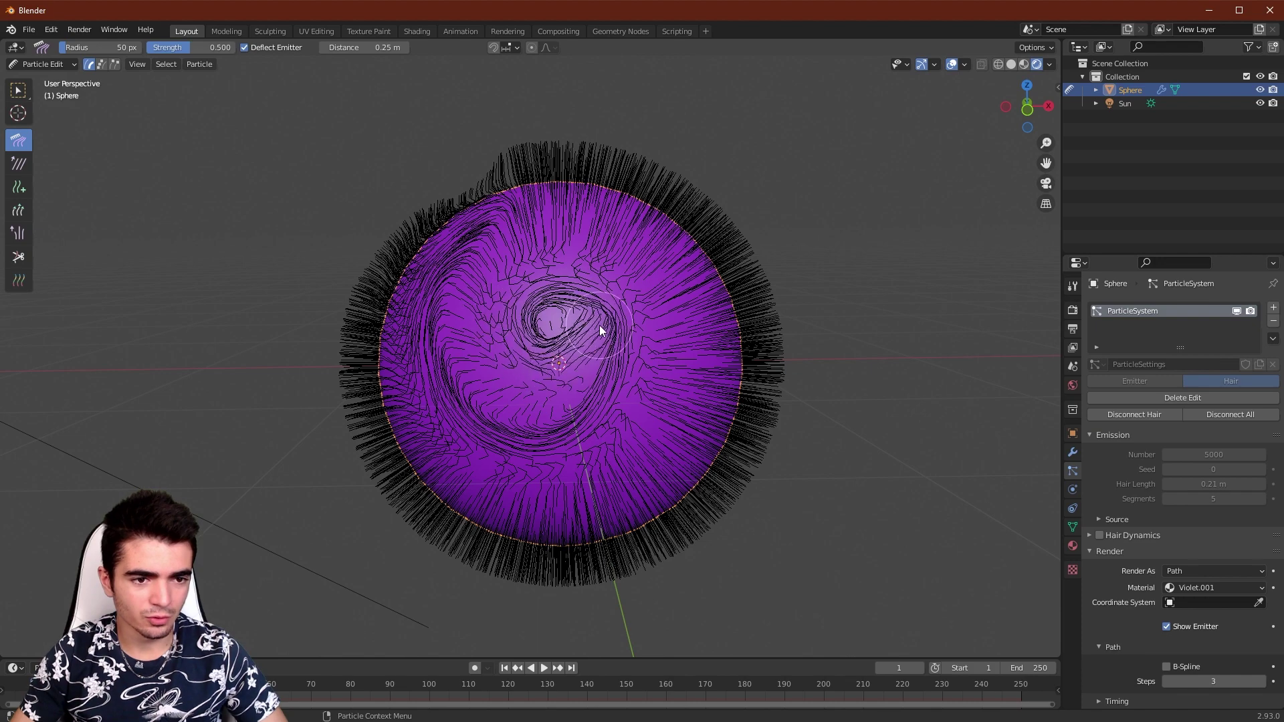
mouse_move(503, 231)
middle_mouse_down()
mouse_move(589, 337)
mouse_move(500, 355)
mouse_move(491, 371)
mouse_move(492, 319)
middle_mouse_up()
key("ctrl+z")
scroll(446, 341, "down", 1)
scroll(483, 318, "up", 1)
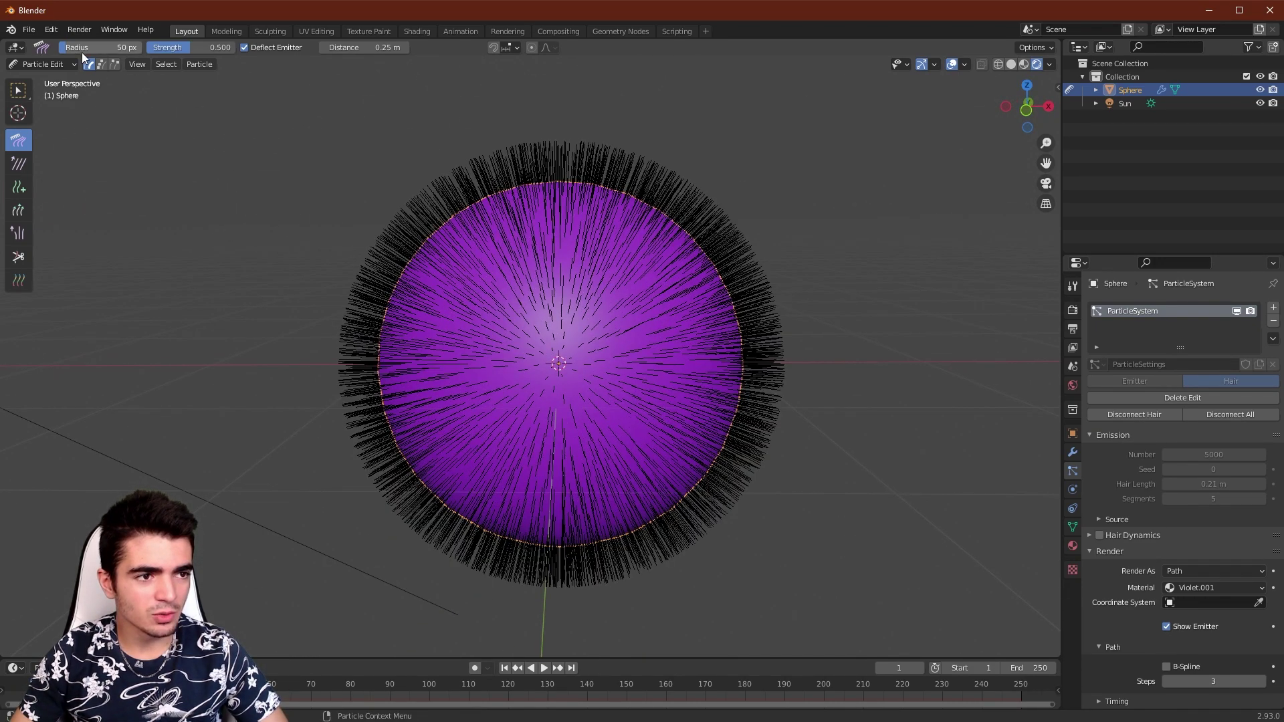
Step: Enlarge the Comb brush radius to 137 px and comb the hairs on the sphere's front outward and down
mouse_move(69, 50)
left_mouse_down()
mouse_move(187, 50)
mouse_move(114, 51)
left_mouse_up()
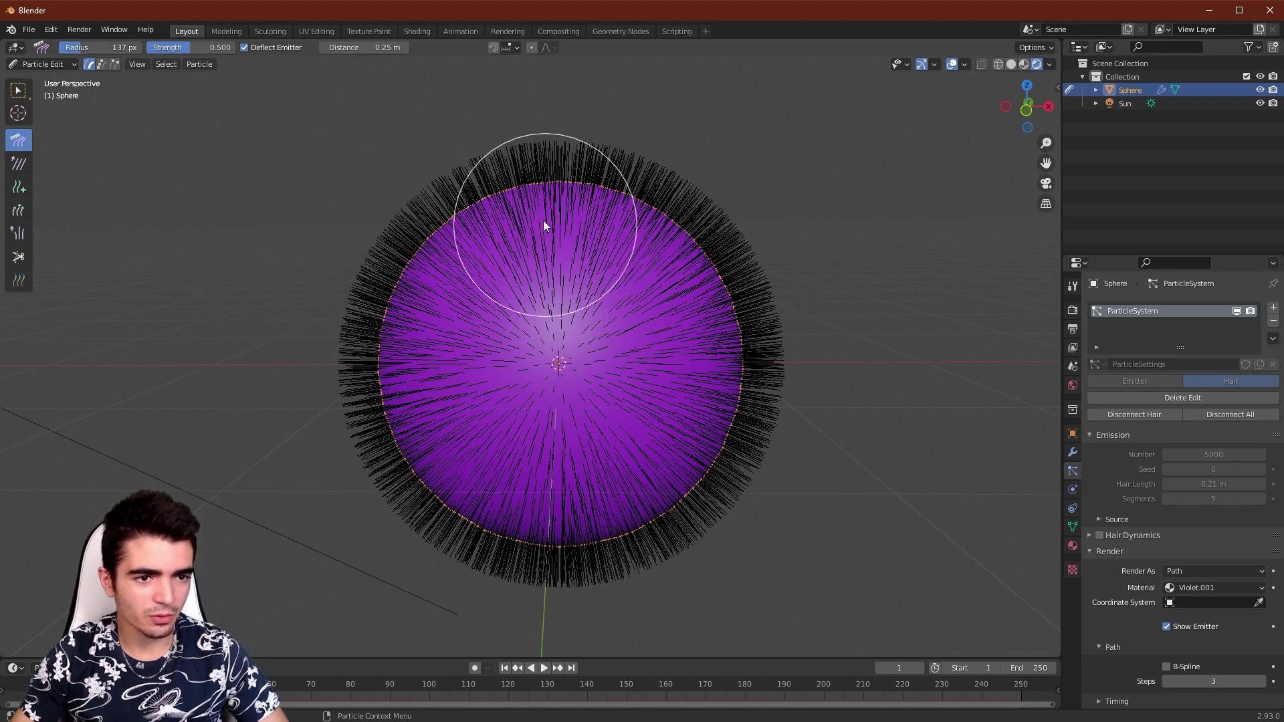
mouse_move(544, 219)
left_mouse_down()
mouse_move(429, 271)
mouse_move(372, 459)
left_mouse_up()
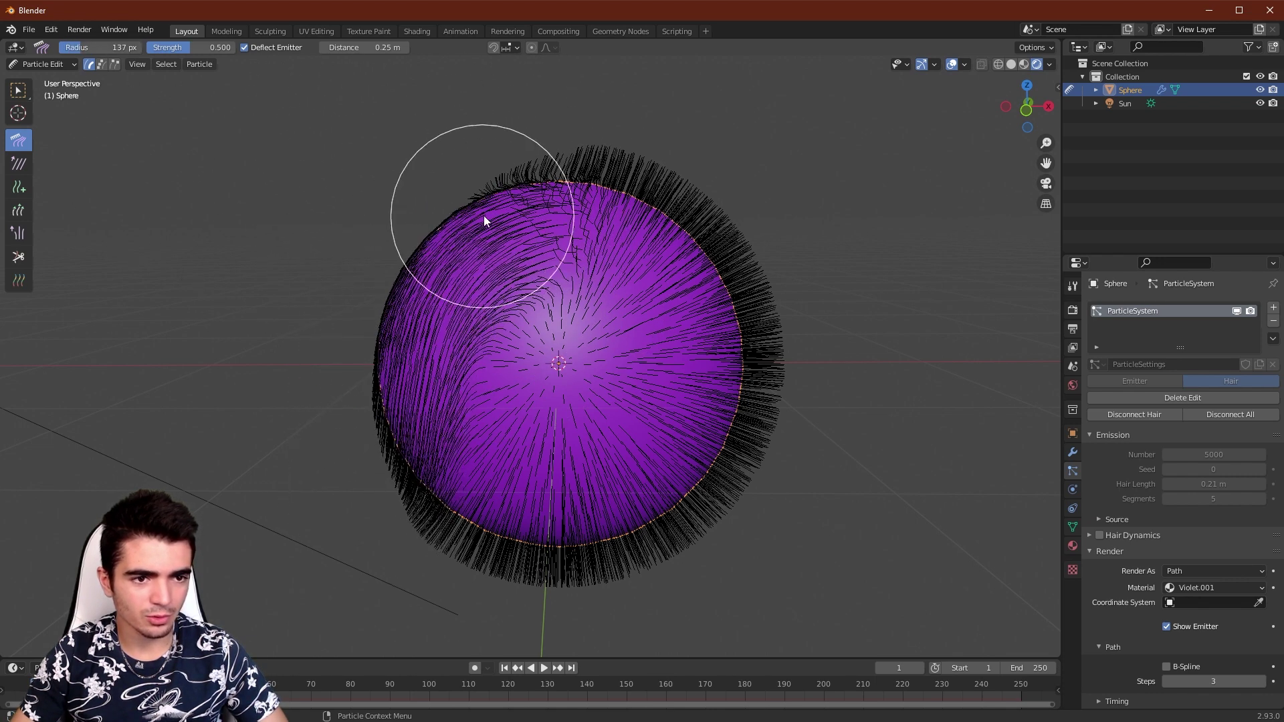
mouse_move(488, 215)
left_mouse_down()
mouse_move(616, 207)
mouse_move(741, 309)
mouse_move(784, 479)
left_mouse_up()
Step: Comb the hairs on the sphere's side and back downward from the crown, working around the object
middle_click_drag(689, 250, 558, 254)
scroll(545, 261, "down", 3)
left_click_drag(541, 265, 572, 424)
middle_click_drag(571, 424, 510, 366)
left_click_drag(541, 310, 637, 456)
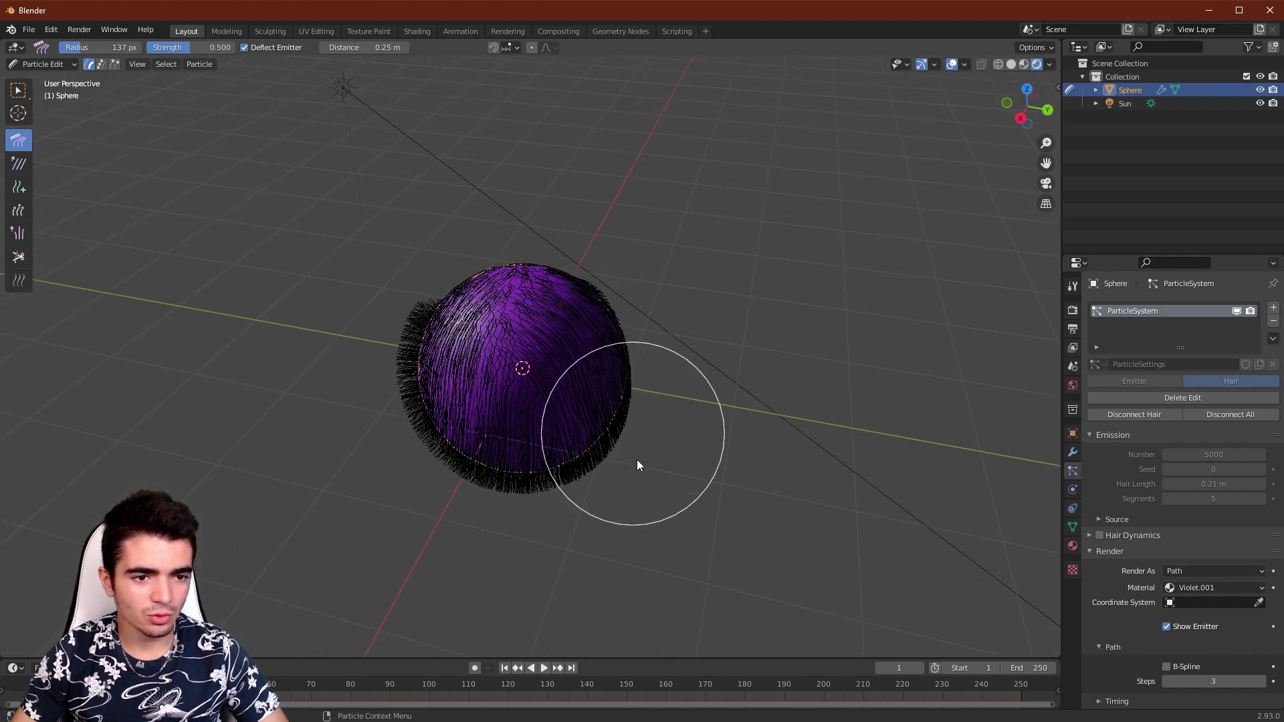
middle_click_drag(632, 438, 476, 351)
left_click_drag(548, 292, 607, 403)
middle_click_drag(735, 383, 728, 382)
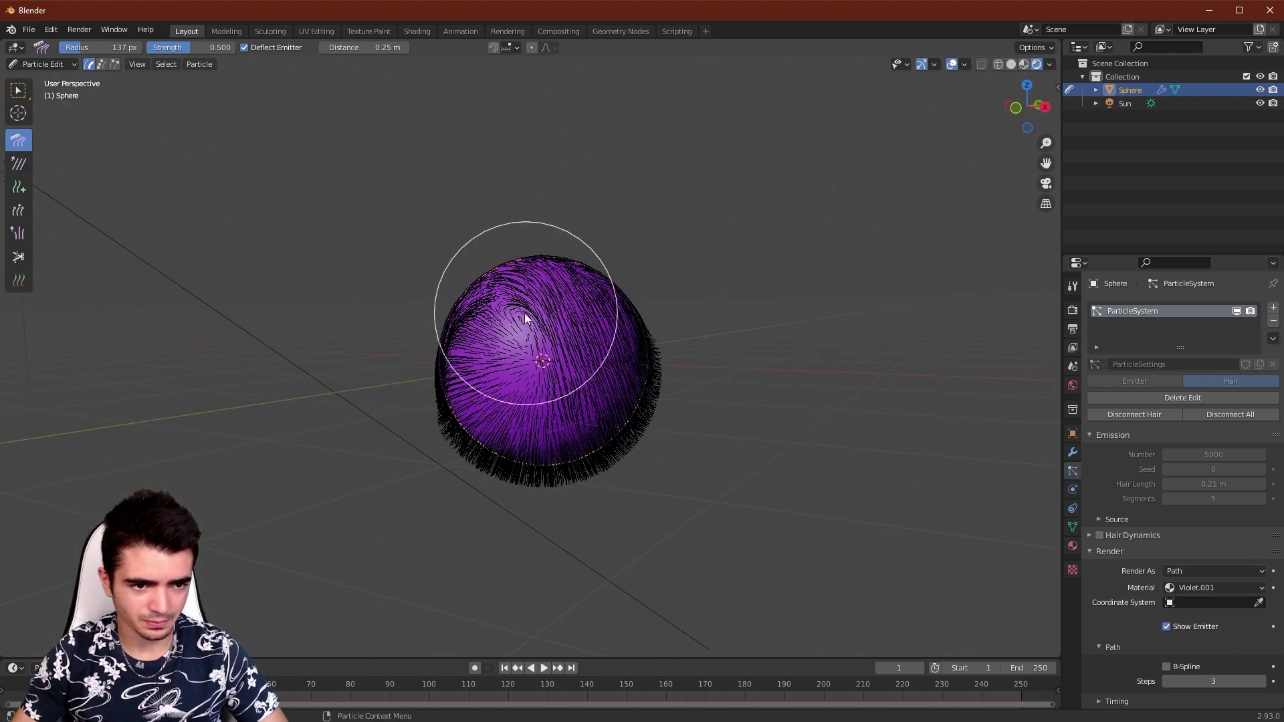
Step: Comb the swirled hairs on the sphere's front so they lie flat and flow downward
left_click_drag(515, 312, 504, 387)
middle_click_drag(505, 388, 588, 393)
scroll(588, 394, "up", 3)
mouse_move(588, 394)
left_mouse_down()
mouse_move(580, 350)
mouse_move(710, 444)
mouse_move(576, 290)
mouse_move(627, 405)
left_mouse_up()
middle_click_drag(627, 405, 592, 381)
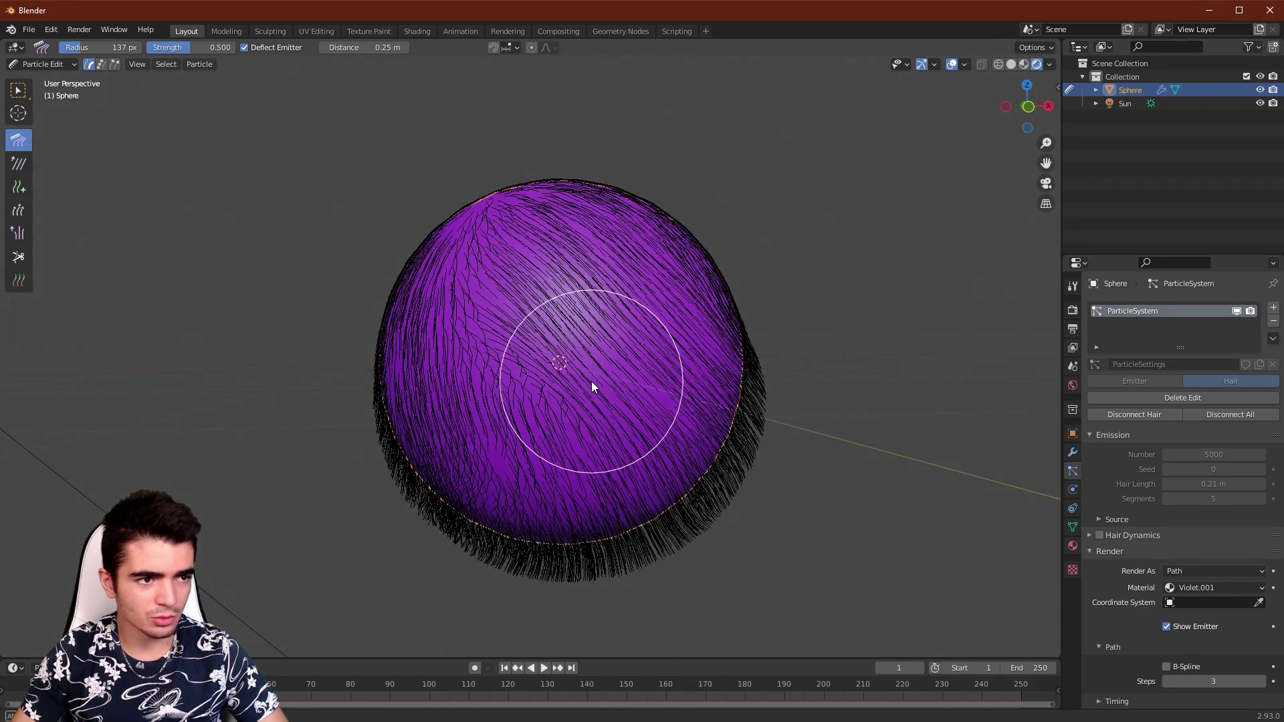
middle_click_drag(503, 227, 520, 238)
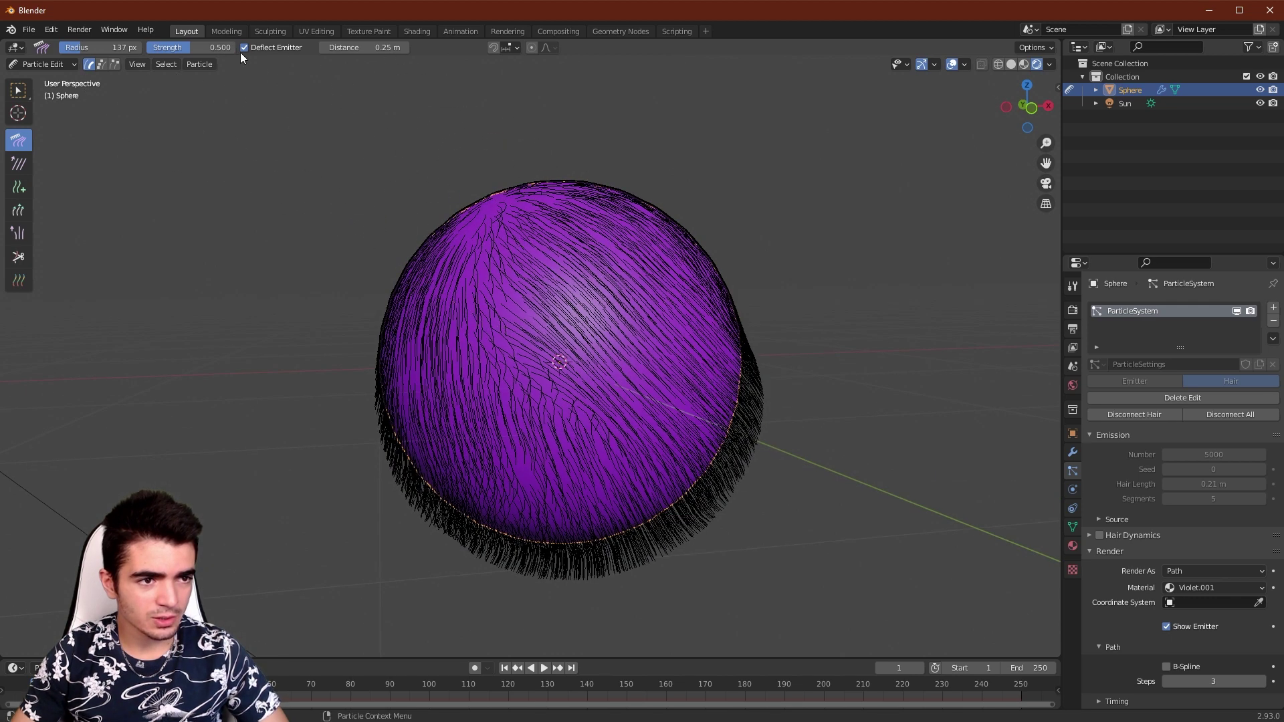
Step: Try Comb brush strengths of 0.204 and 0.611, and reset the strength to 0.5
left_click_drag(184, 45, 173, 45)
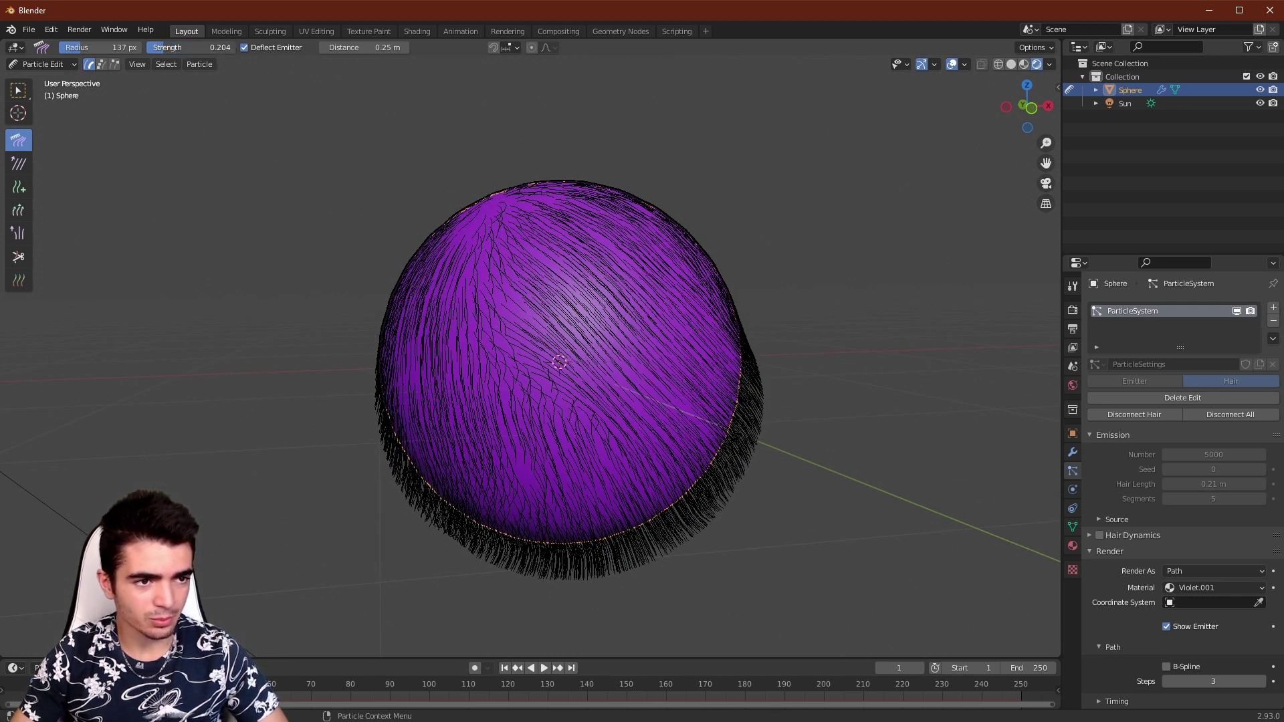
mouse_move(162, 47)
left_mouse_down()
mouse_move(233, 47)
mouse_move(206, 47)
left_mouse_up()
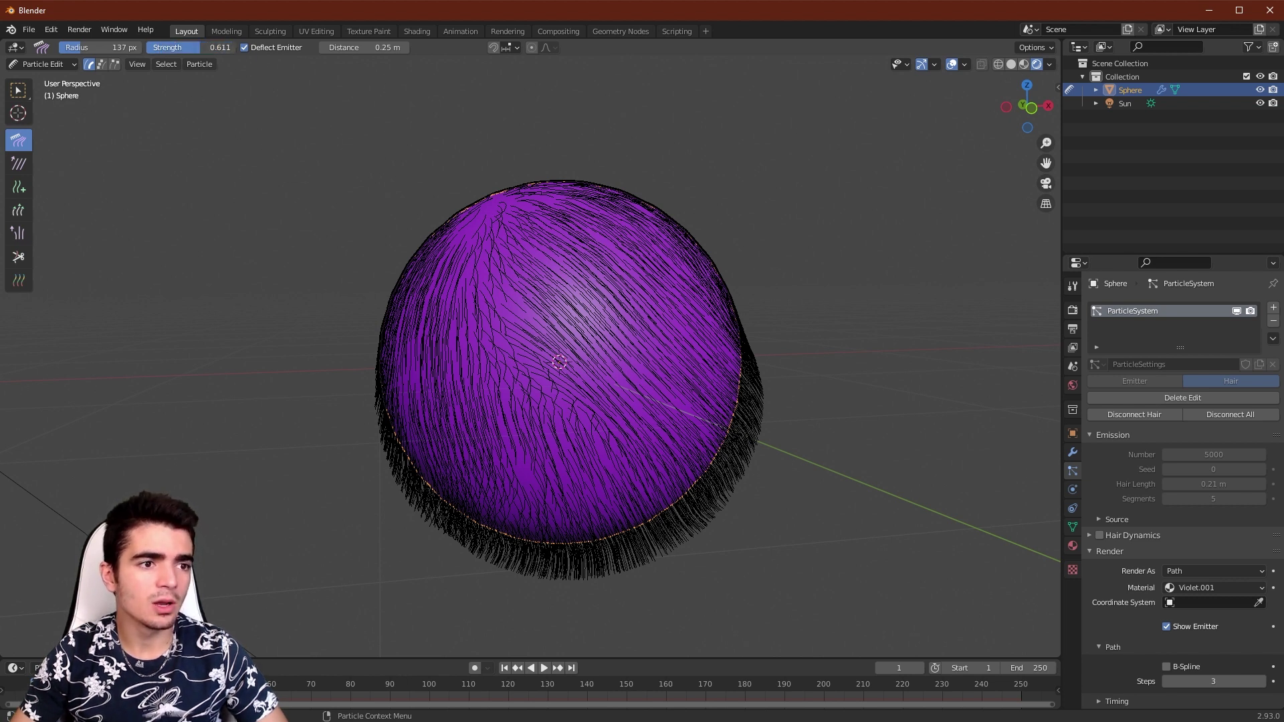
left_click(204, 48)
type("0.5")
key("Return")
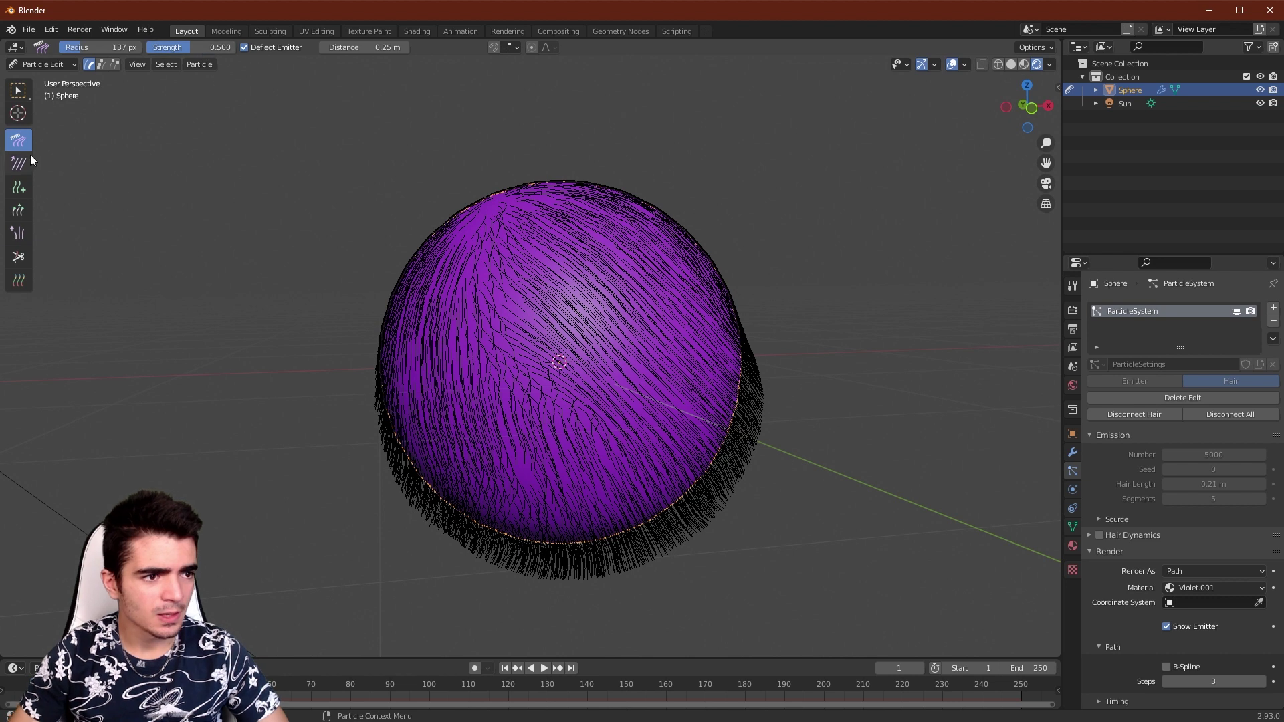
Step: Paint a dense tuft of new hairs on the sphere's upper front using the Add brush with a 50 px radius and count 10
left_click(18, 188)
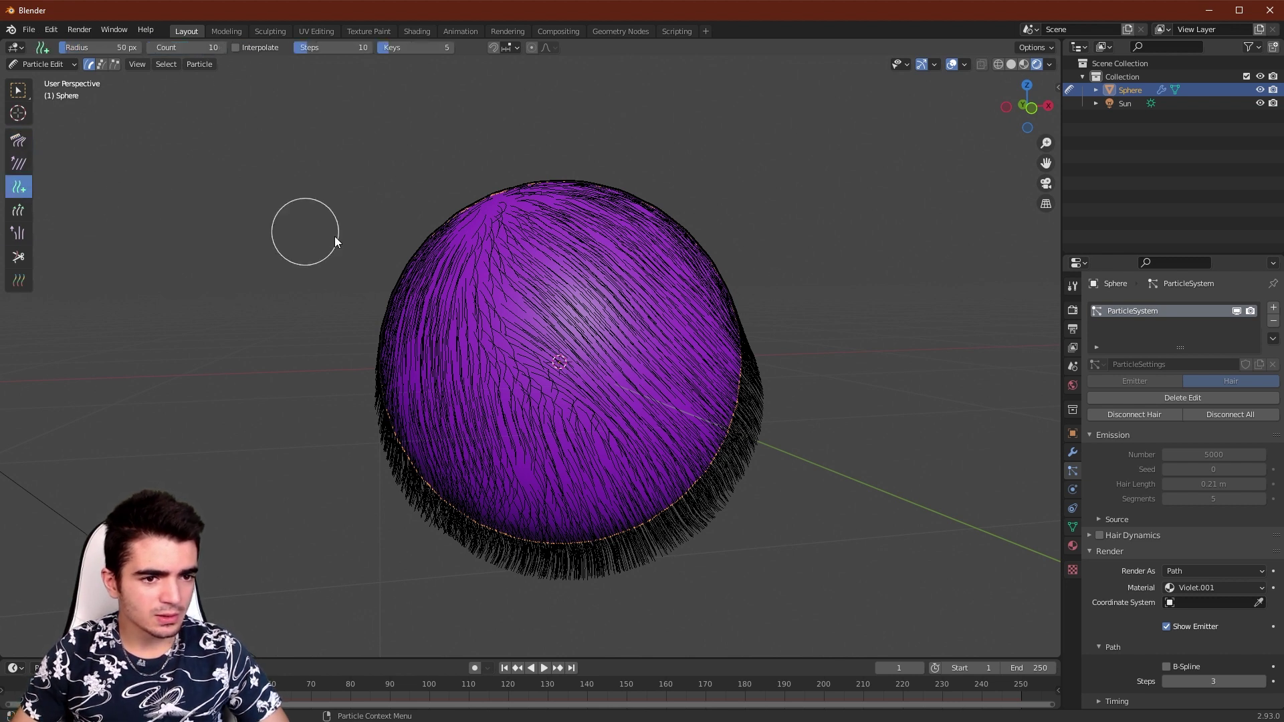
mouse_move(582, 234)
left_mouse_down()
mouse_move(623, 251)
mouse_move(566, 291)
mouse_move(632, 293)
mouse_move(636, 281)
mouse_move(601, 265)
left_mouse_up()
mouse_move(600, 264)
middle_mouse_down()
mouse_move(535, 219)
mouse_move(594, 235)
mouse_move(471, 270)
mouse_move(483, 198)
mouse_move(487, 252)
mouse_move(142, 251)
middle_mouse_up()
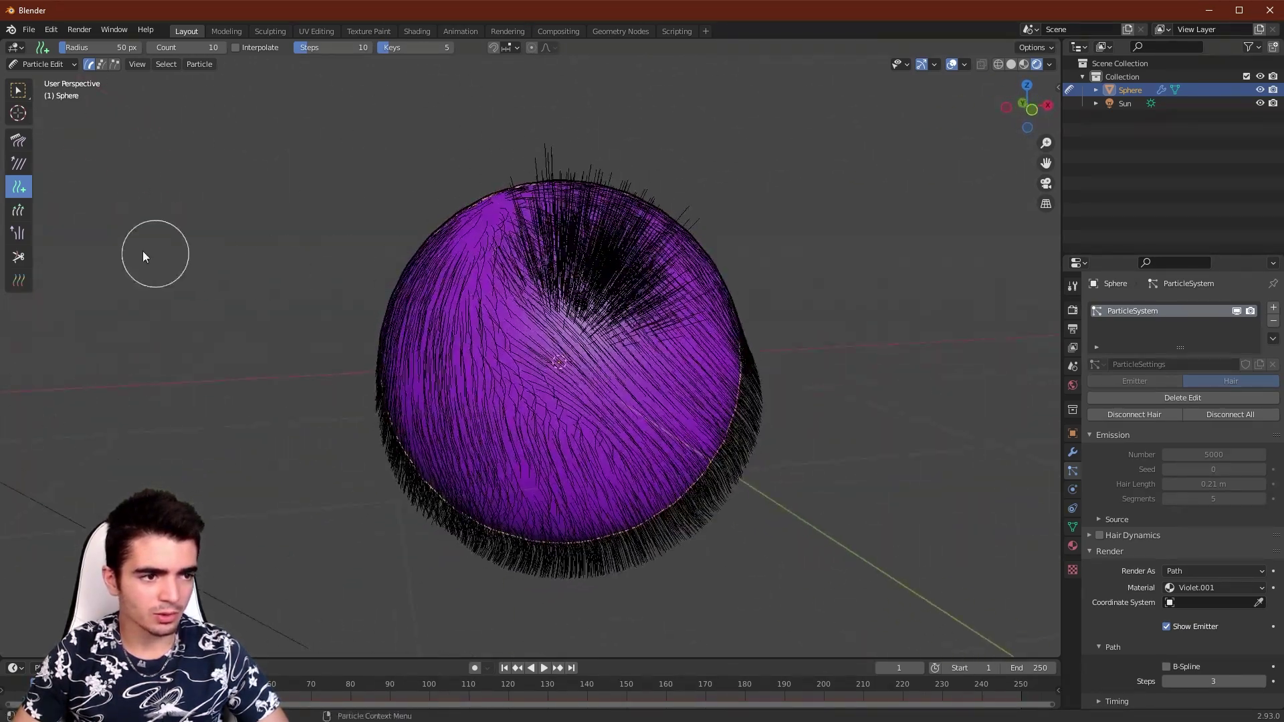
Step: Lengthen hairs on the sphere's side and in the new tuft using the Length brush set to Grow at strength 0.5
left_click(24, 210)
mouse_move(483, 339)
left_mouse_down()
mouse_move(516, 366)
mouse_move(457, 403)
mouse_move(504, 390)
mouse_move(483, 378)
left_mouse_up()
middle_click_drag(437, 341, 472, 315)
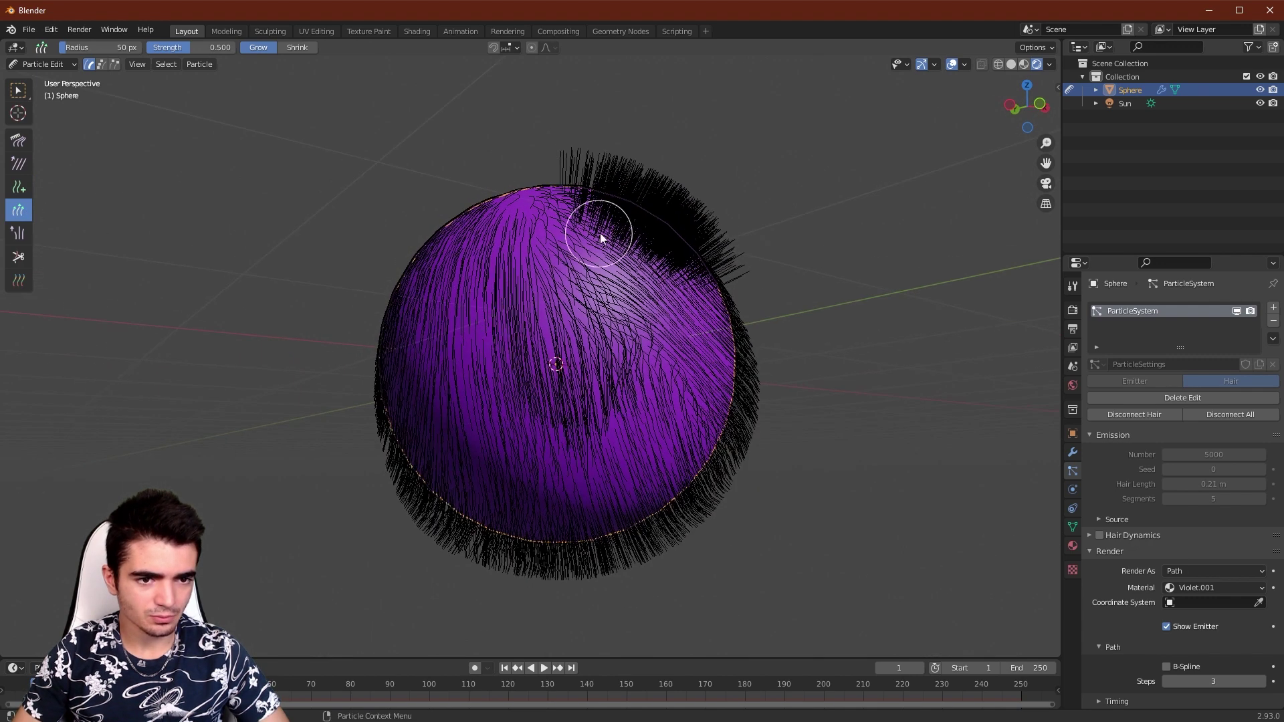
left_click_drag(602, 224, 655, 207)
mouse_move(656, 207)
middle_mouse_down()
mouse_move(512, 272)
mouse_move(474, 273)
mouse_move(564, 302)
middle_mouse_up()
Step: Puff the hairs outward along the sphere's side next to the tuft using the 50 px Puff brush in Add mode
left_click(20, 234)
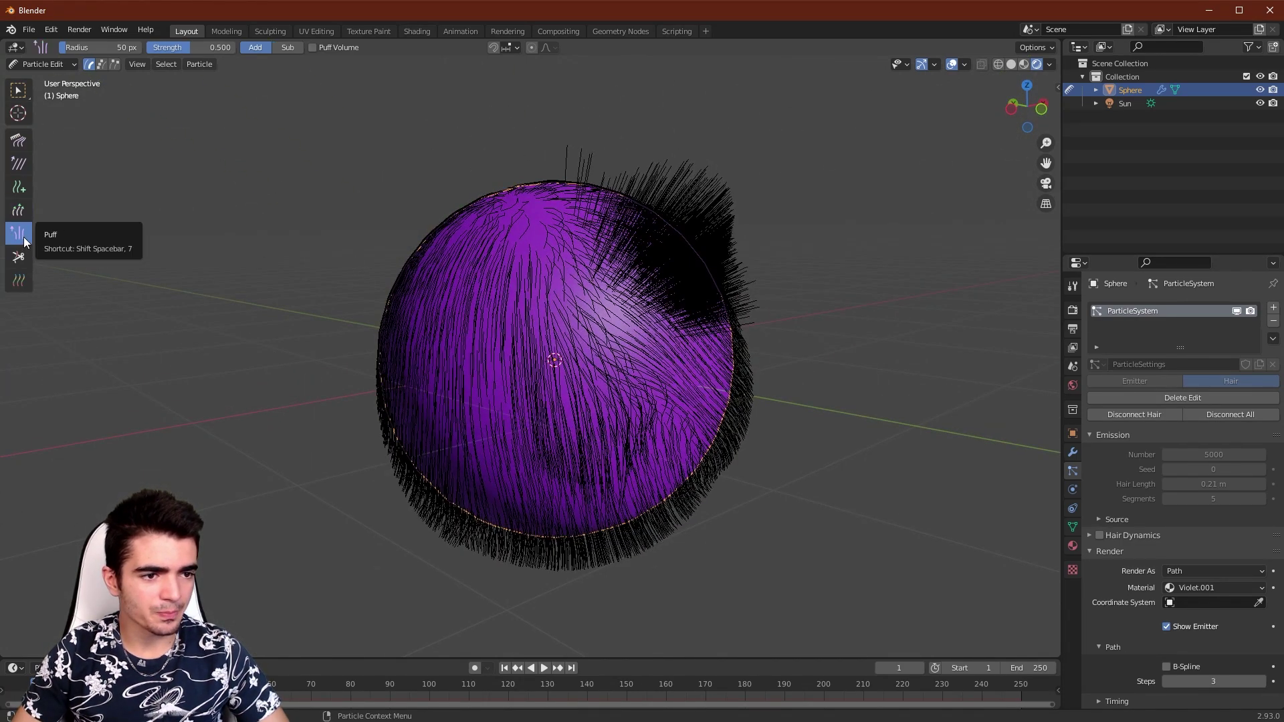
middle_click_drag(485, 420, 501, 368)
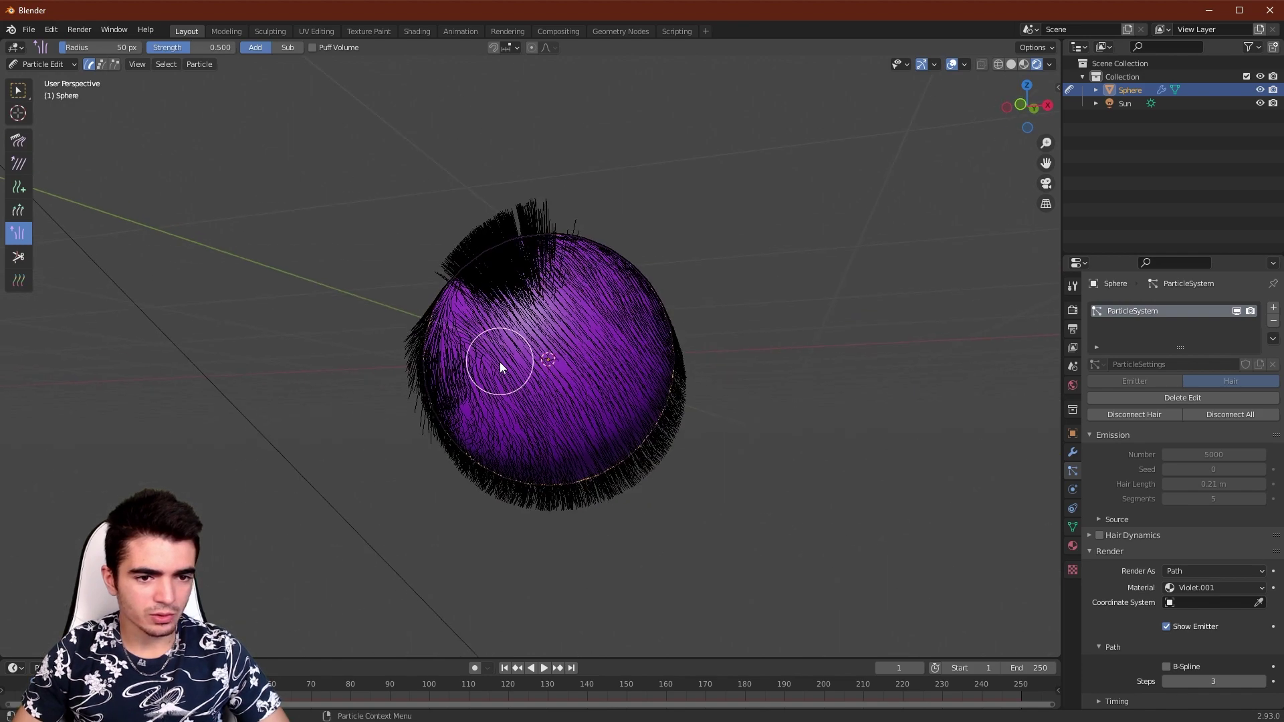
middle_click_drag(659, 372, 615, 329)
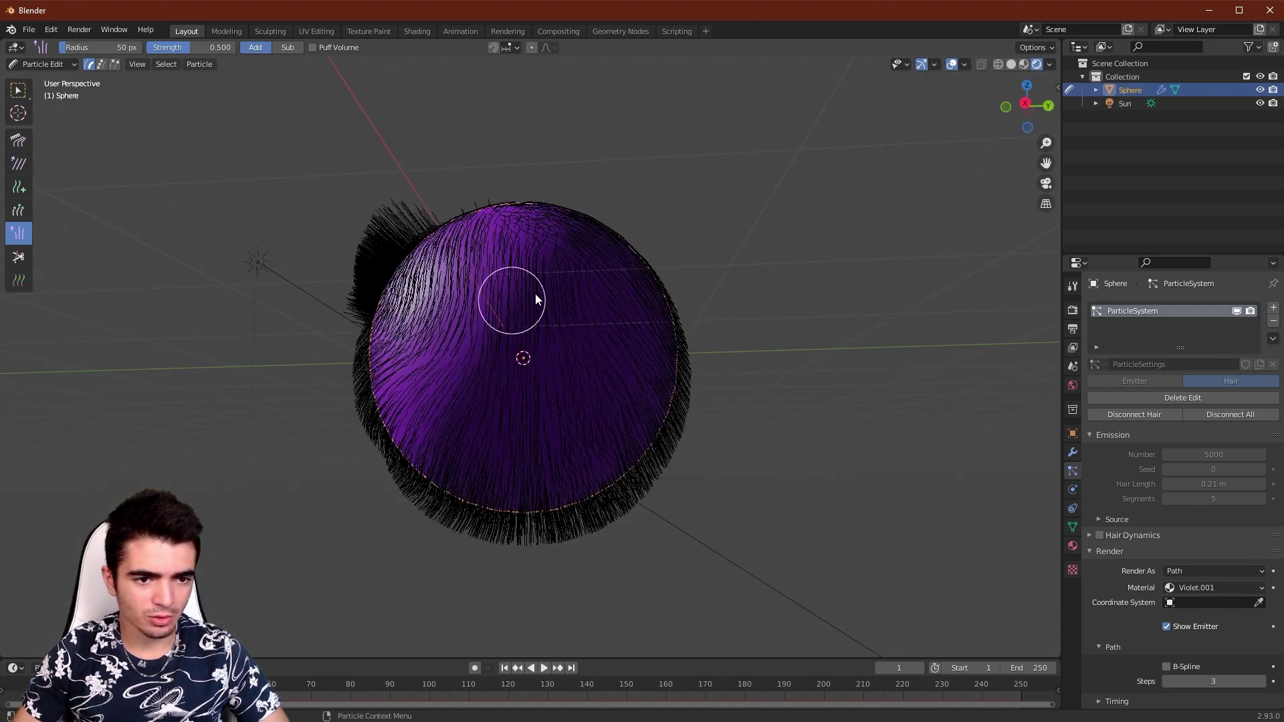
middle_click_drag(505, 295, 564, 348)
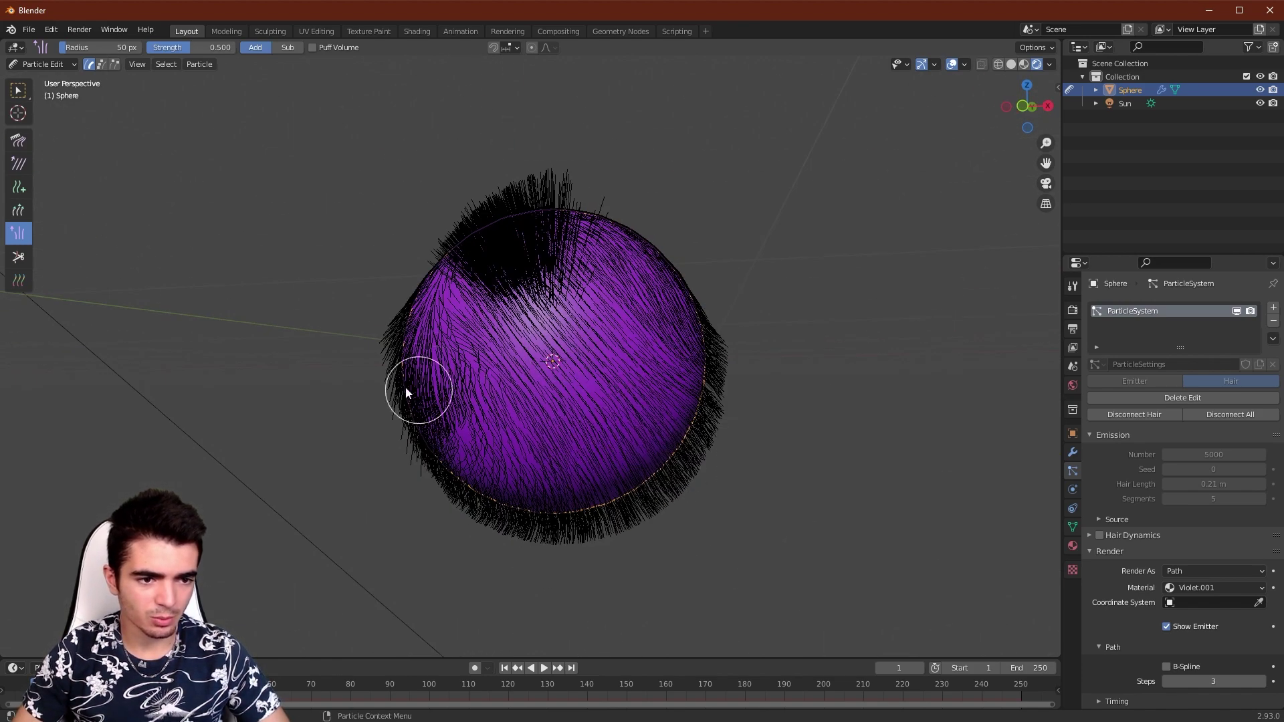
mouse_move(406, 392)
left_mouse_down()
mouse_move(398, 331)
mouse_move(493, 421)
mouse_move(410, 350)
mouse_move(75, 289)
left_mouse_up()
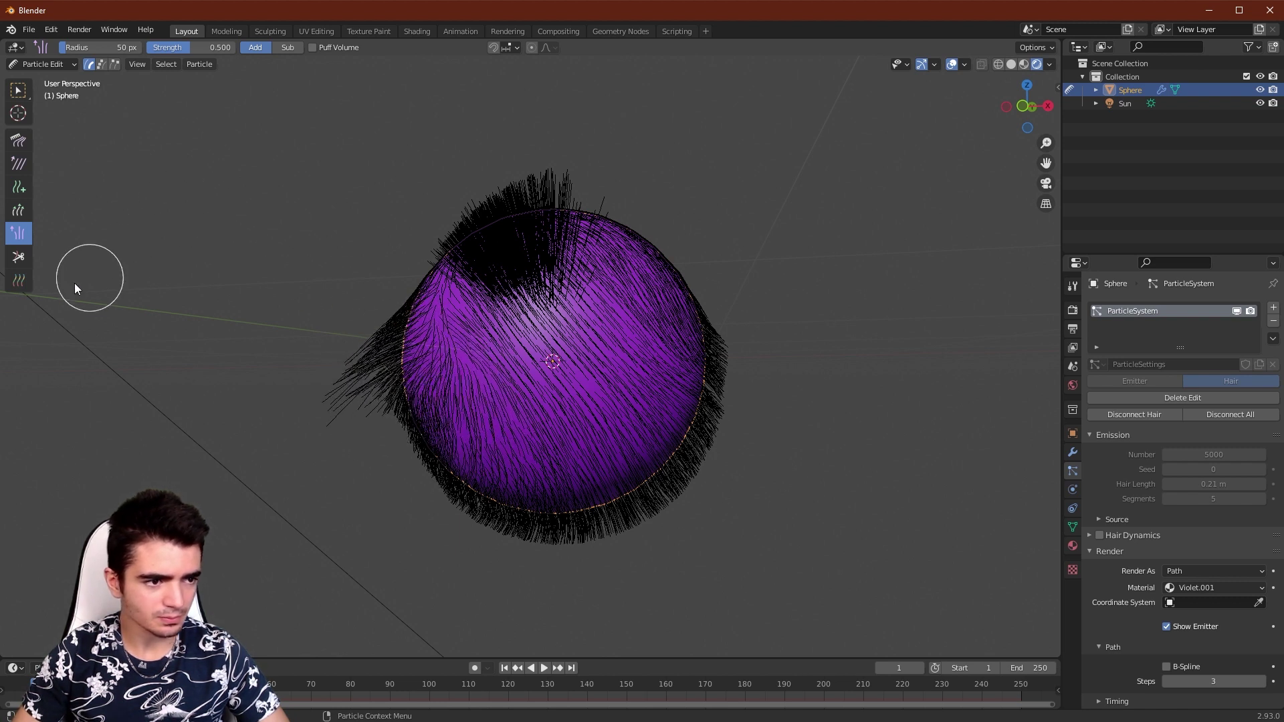
Step: Try trimming the tips of the tall hair tuft with the 50 px Cut brush at strength 1.0
left_click(15, 259)
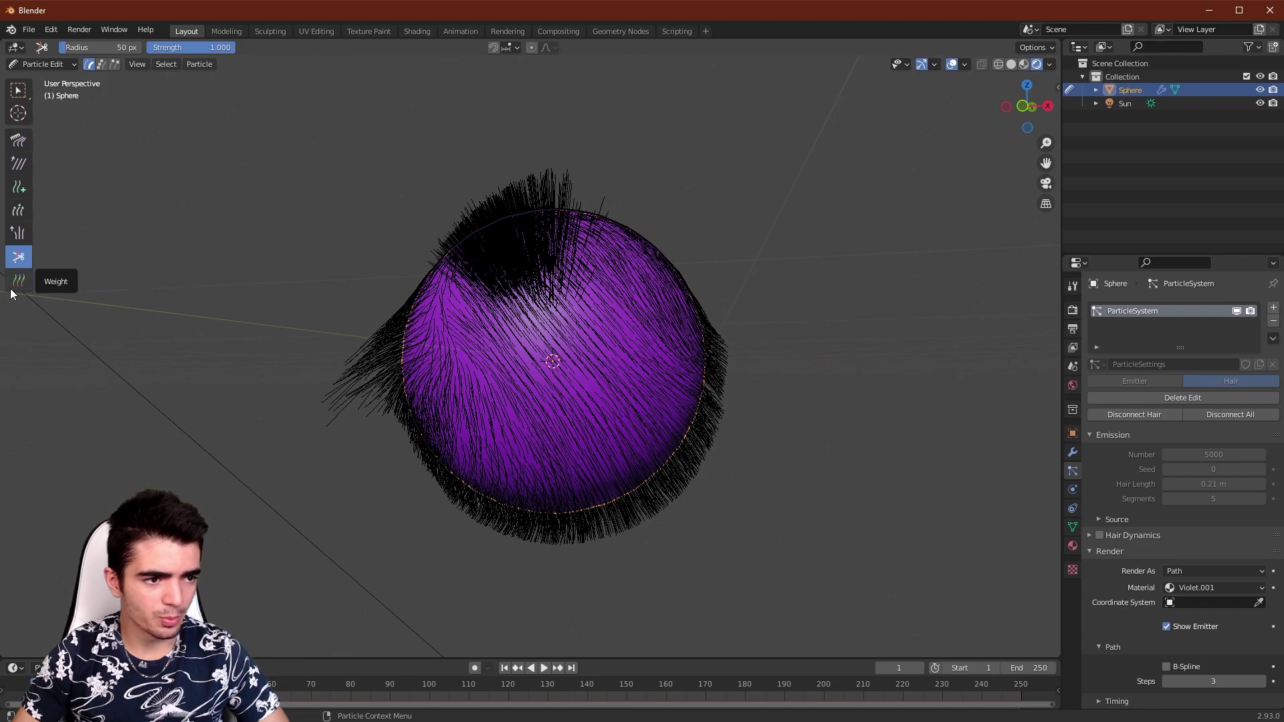
scroll(389, 169, "up", 2)
middle_click_drag(392, 169, 444, 395, "shift")
scroll(444, 395, "up", 2)
middle_click_drag(429, 346, 380, 316)
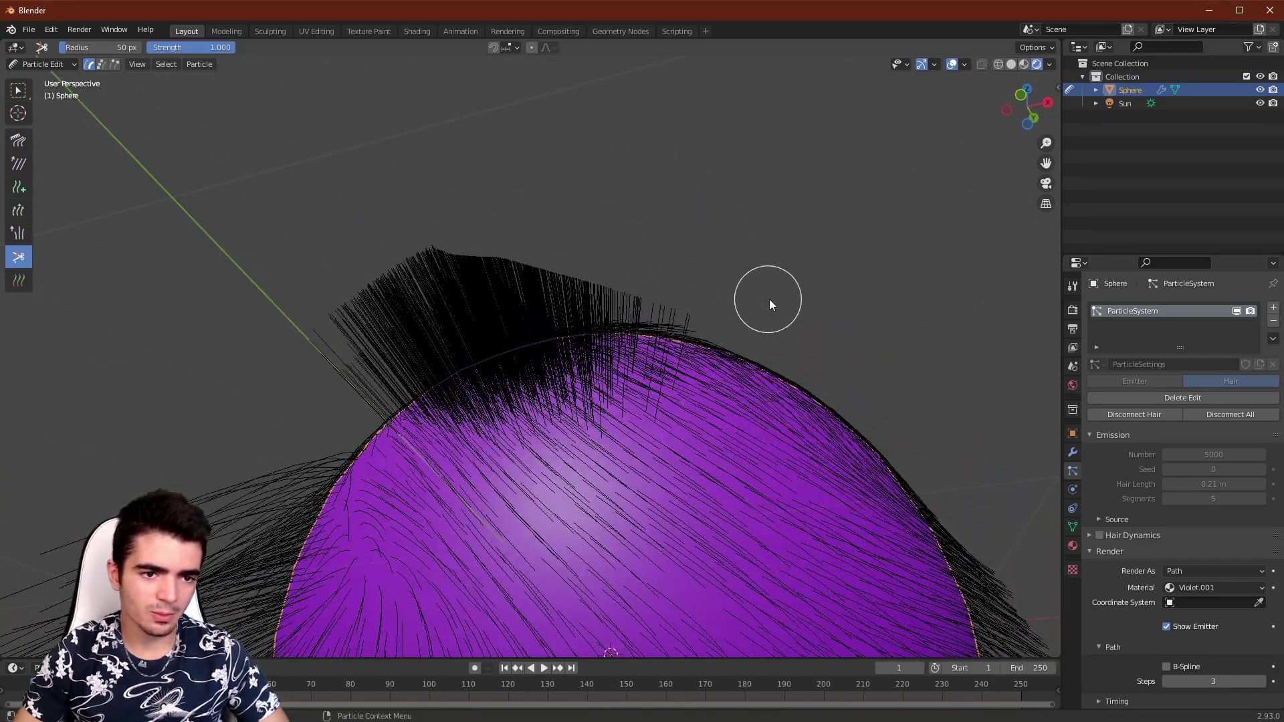
scroll(769, 299, "down", 3)
middle_click_drag(406, 206, 366, 238)
scroll(436, 271, "up", 4)
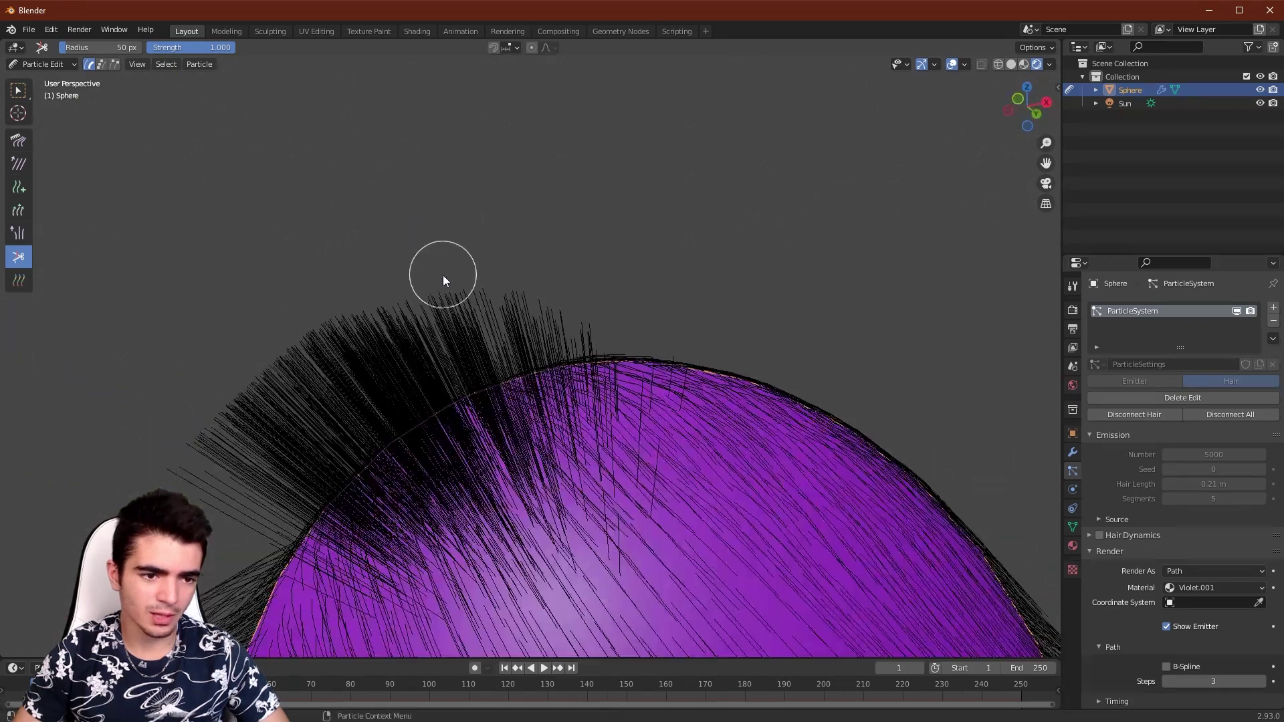
middle_click_drag(443, 275, 357, 223)
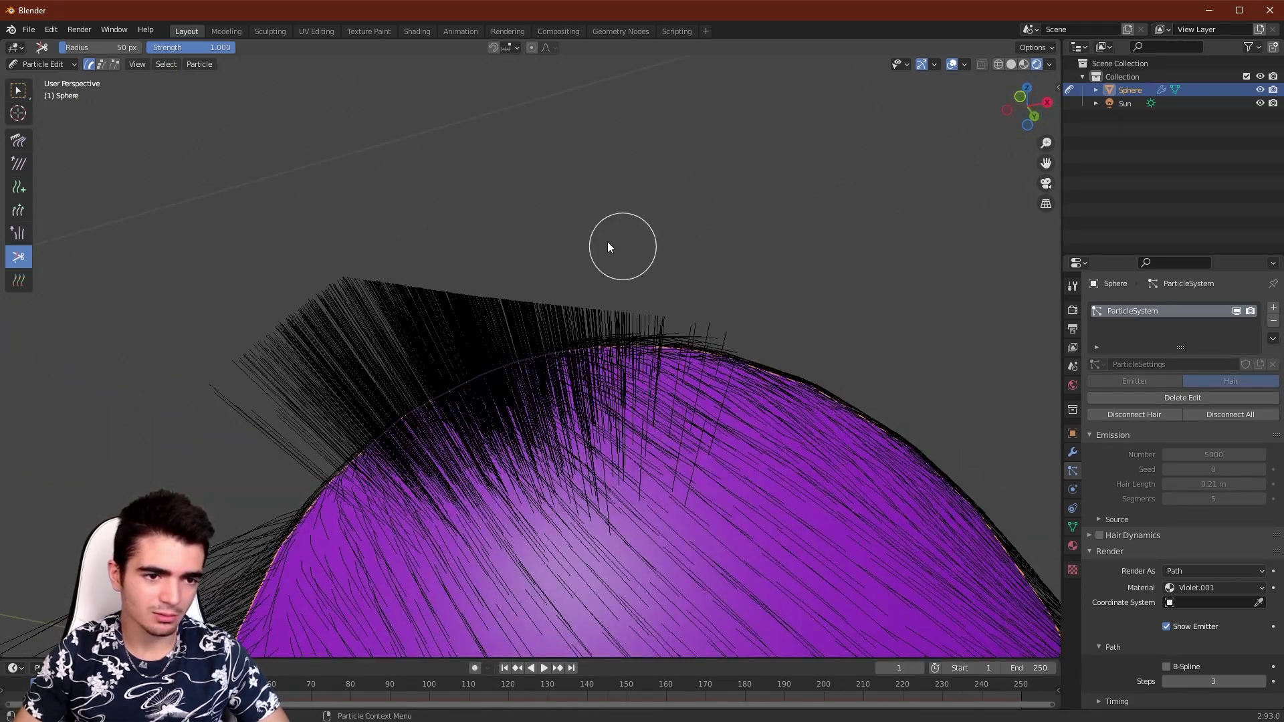
middle_click_drag(608, 242, 210, 230)
scroll(628, 356, "down", 2)
scroll(210, 231, "up", 2)
Step: Return to the Comb brush and reduce its radius to 86 px
left_click(19, 141)
middle_click_drag(587, 330, 611, 319)
scroll(602, 321, "up", 3)
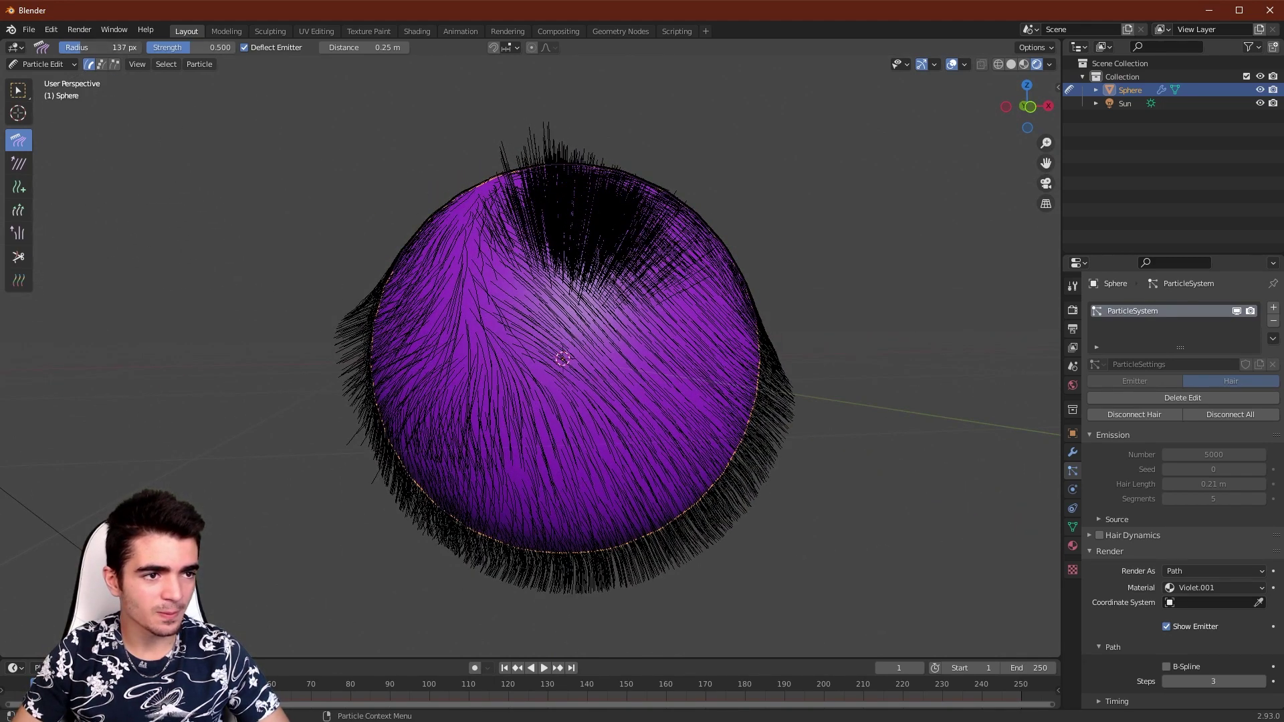
middle_click_drag(665, 240, 524, 234)
scroll(524, 234, "up", 2)
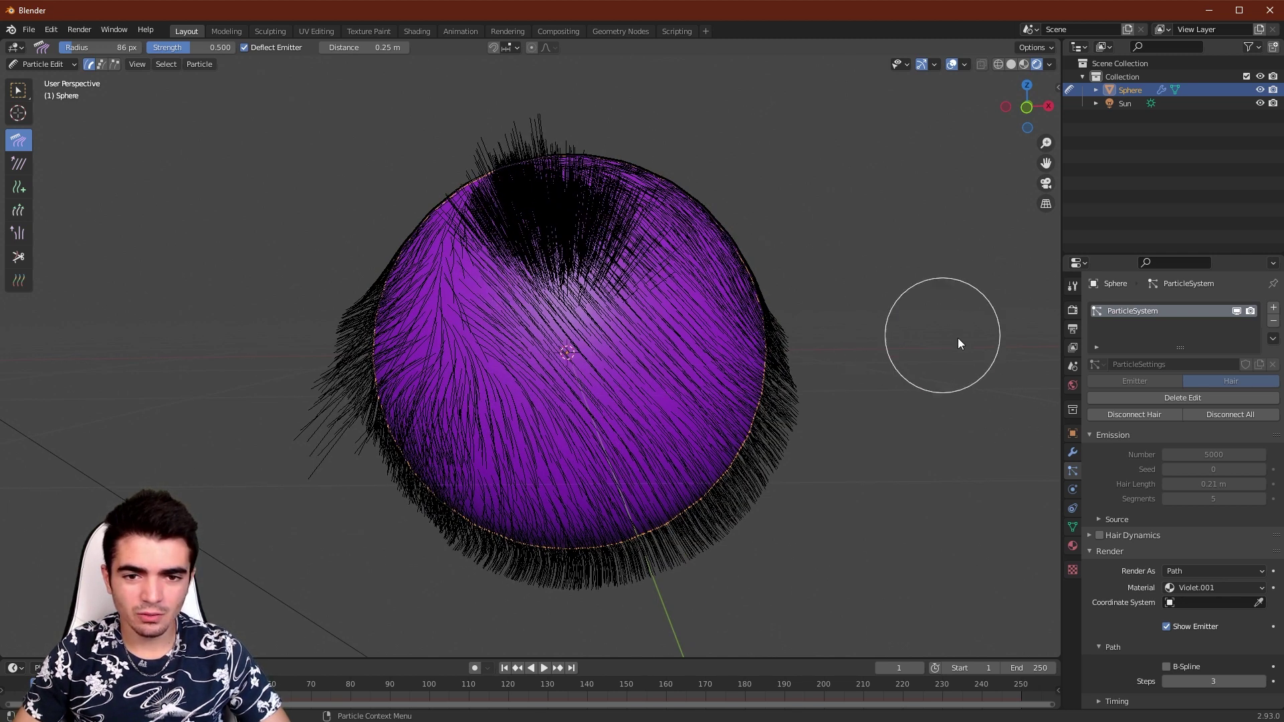
Step: Enable viewport display of the child hairs in the Particle Edit tool options
left_click(1072, 286)
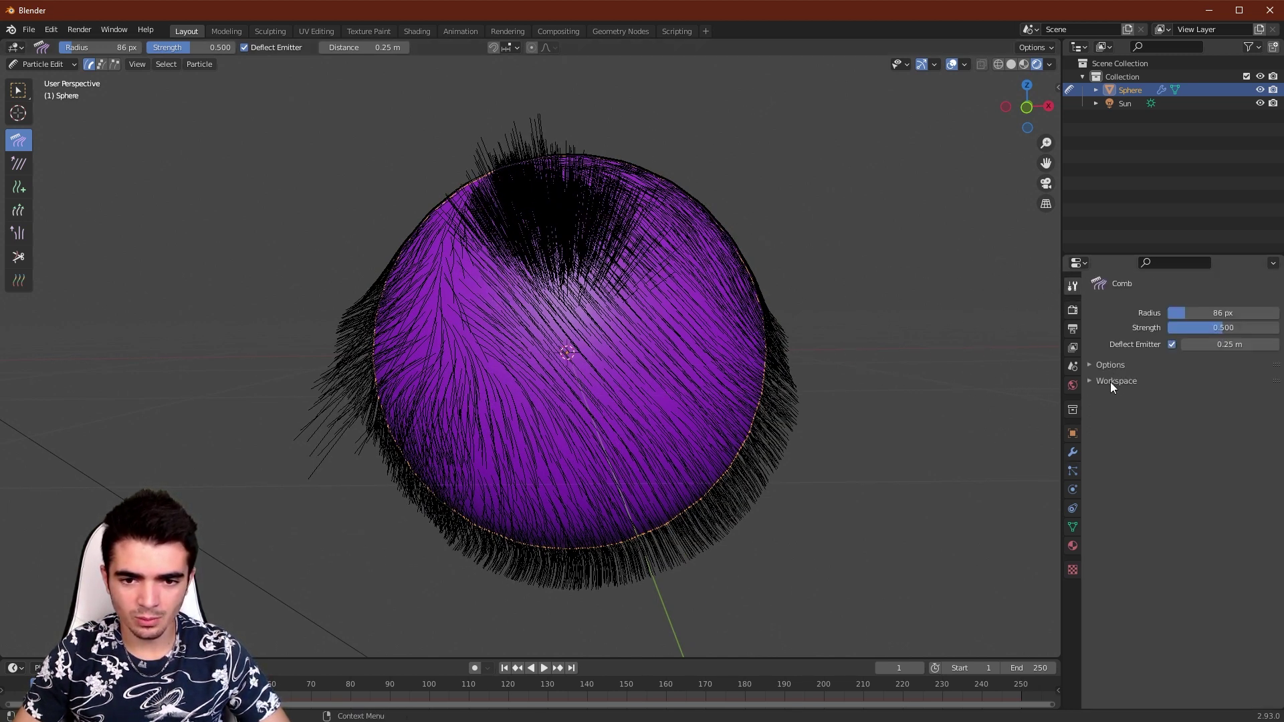
left_click(1097, 383)
left_click(1087, 380)
left_click(1093, 365)
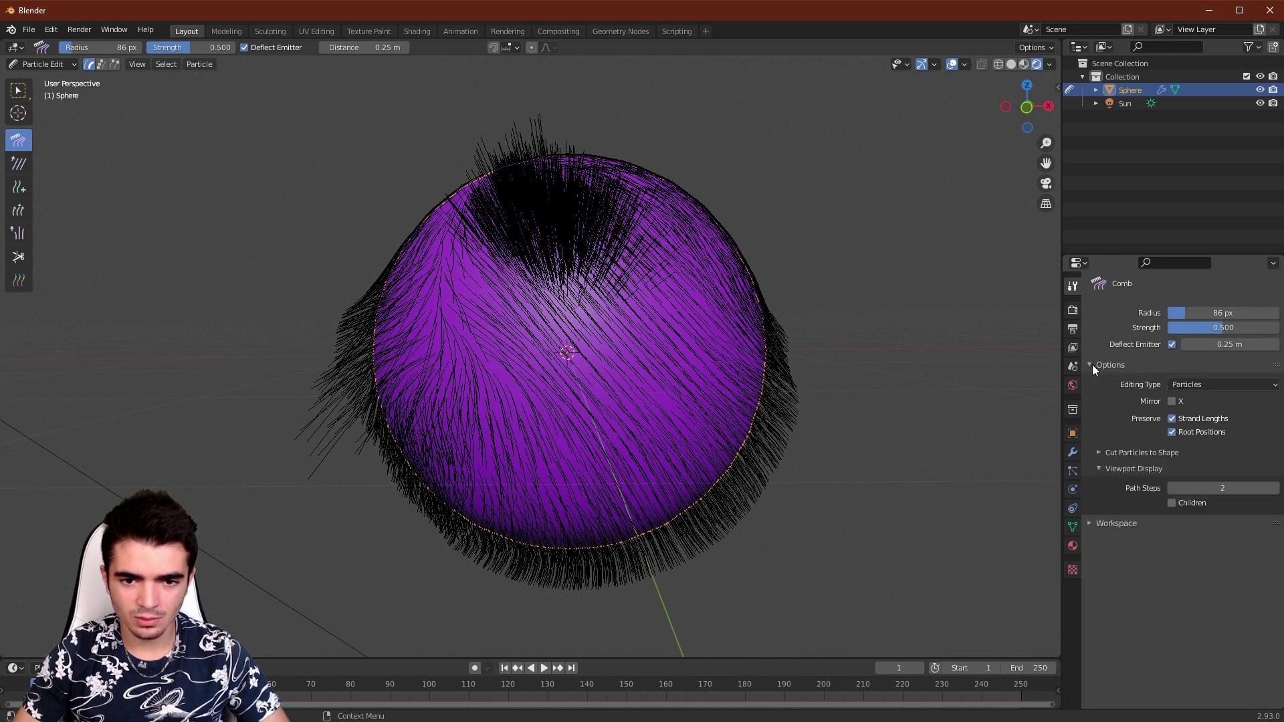
left_click(1172, 503)
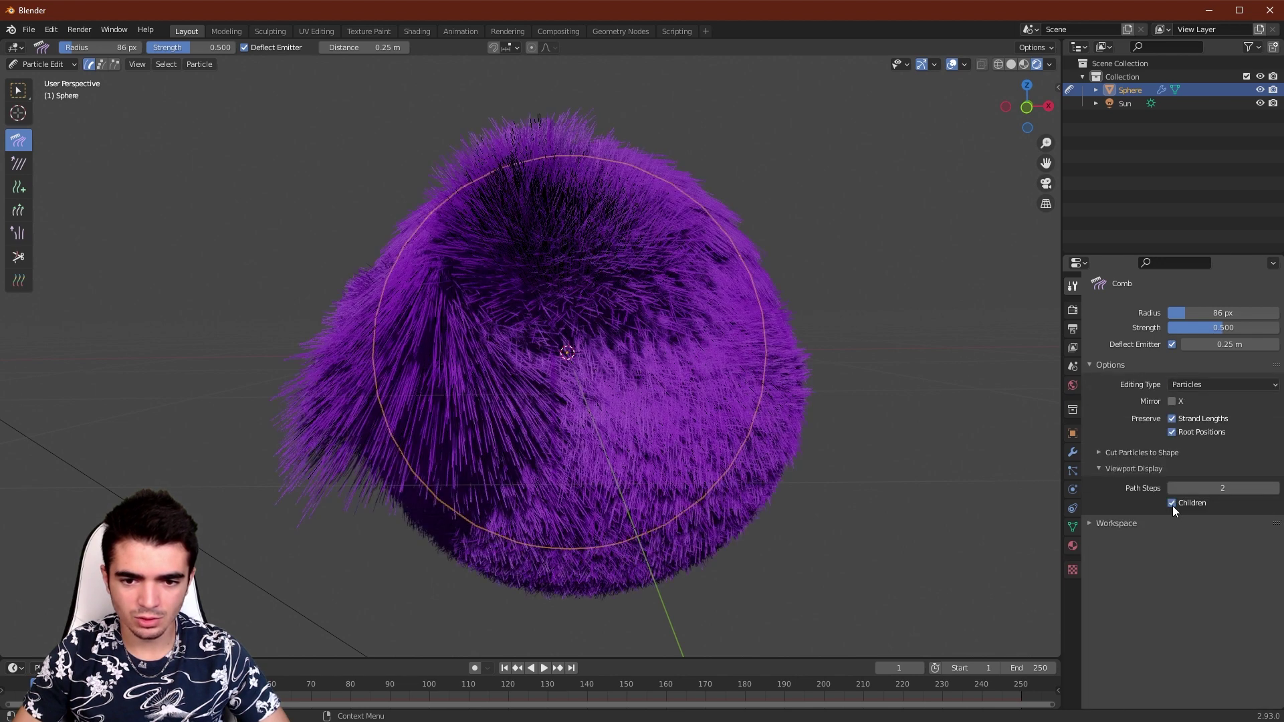
middle_click_drag(781, 315, 695, 294)
Step: Return to Object Mode, deselect the sphere and examine the styled fur from several angles
left_click(40, 64)
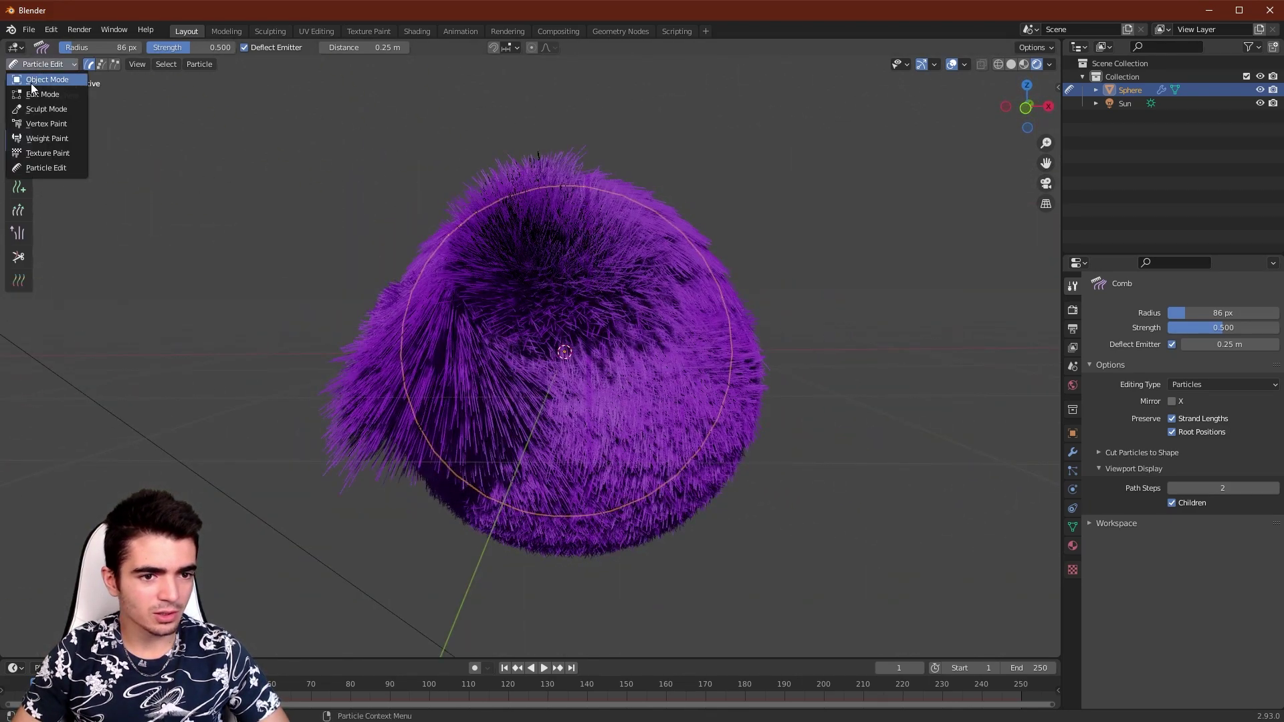
left_click(33, 83)
middle_click_drag(330, 183, 463, 210)
scroll(625, 227, "up", 4)
scroll(514, 200, "down", 5)
scroll(463, 210, "up", 3)
middle_click_drag(535, 190, 519, 201)
left_click(432, 87)
middle_click_drag(432, 87, 470, 258)
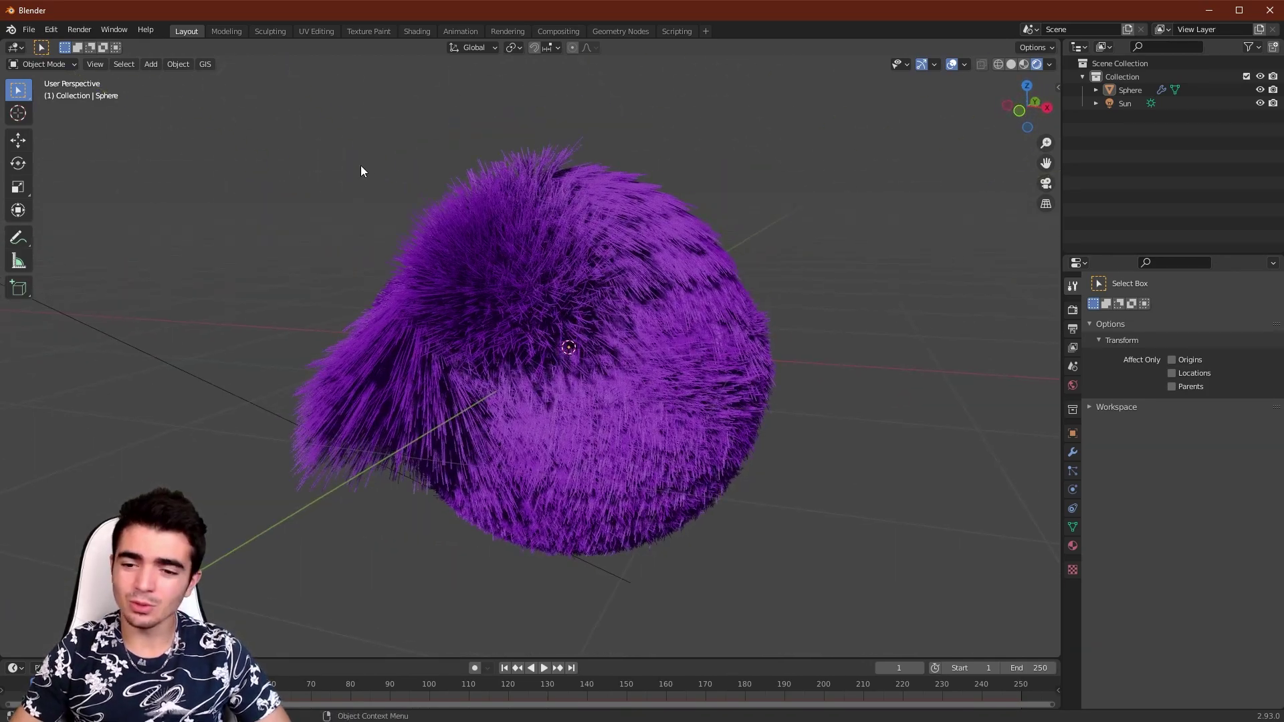